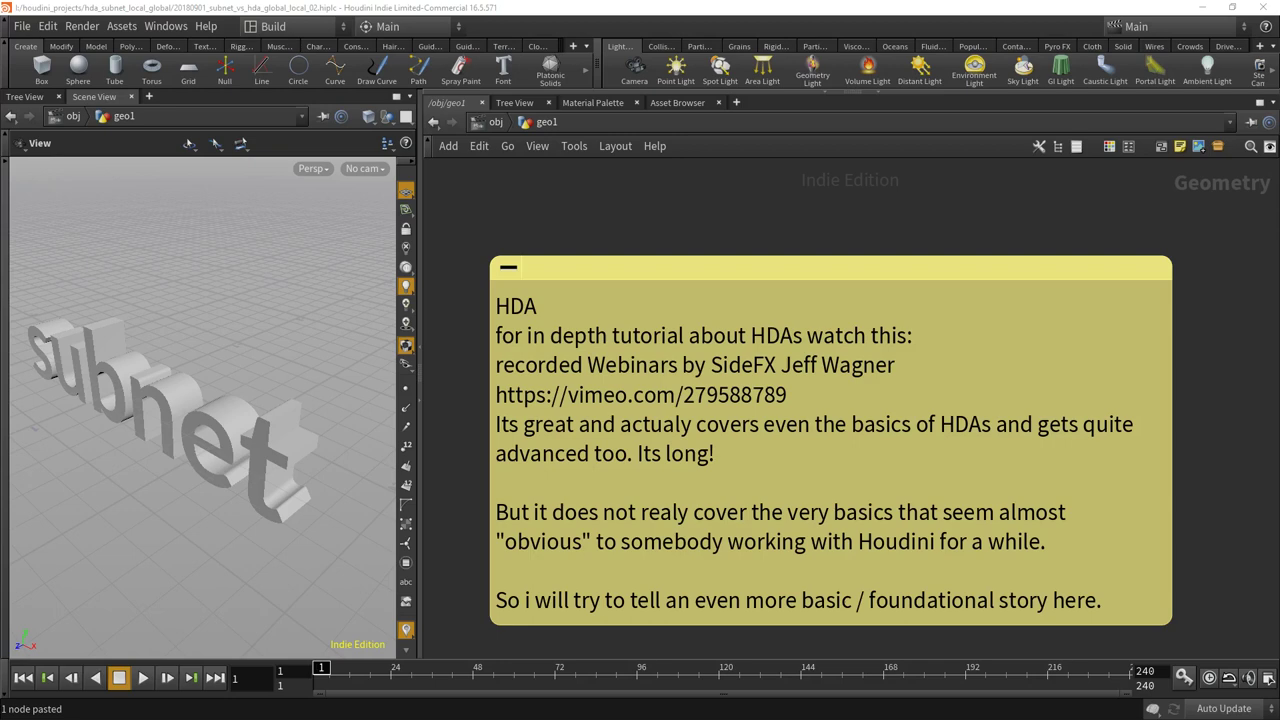
Frame the NETWORK and NETWORK BOX notes and nudge the existing network box slightly left.
scroll(877, 451, down, 5)
scroll(858, 367, up, 3)
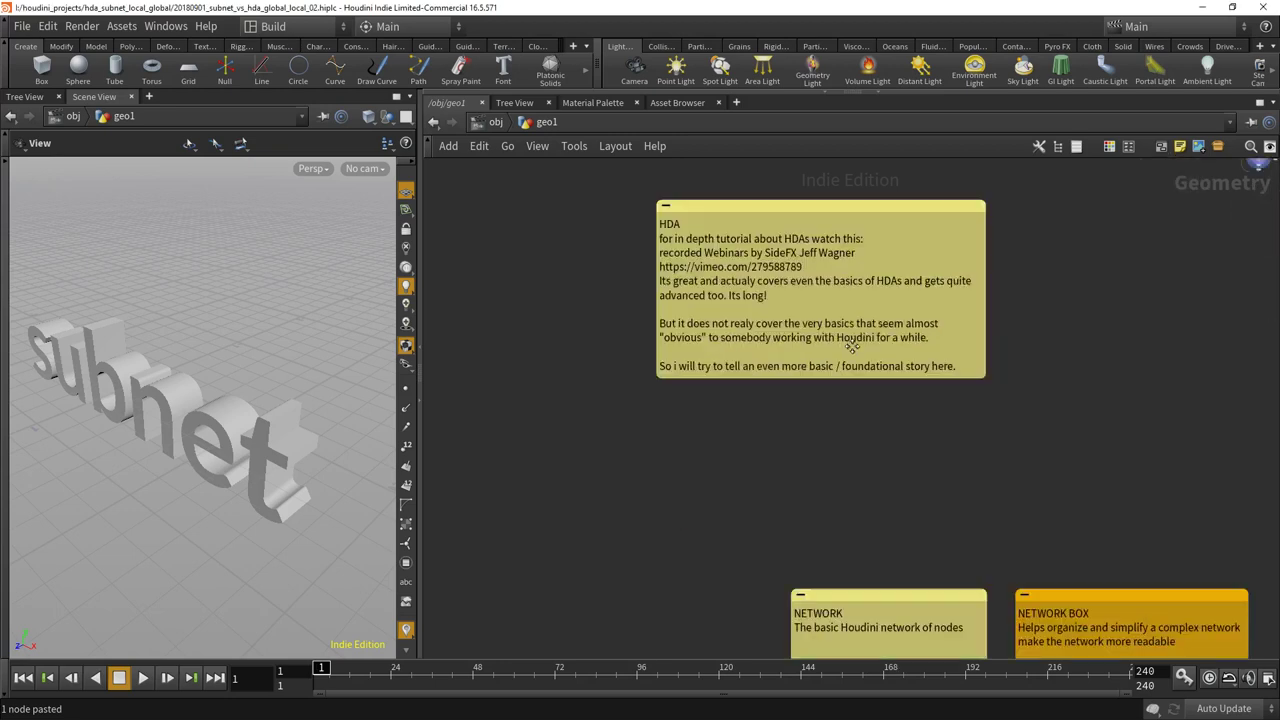
middle_drag(858, 367, 834, 257)
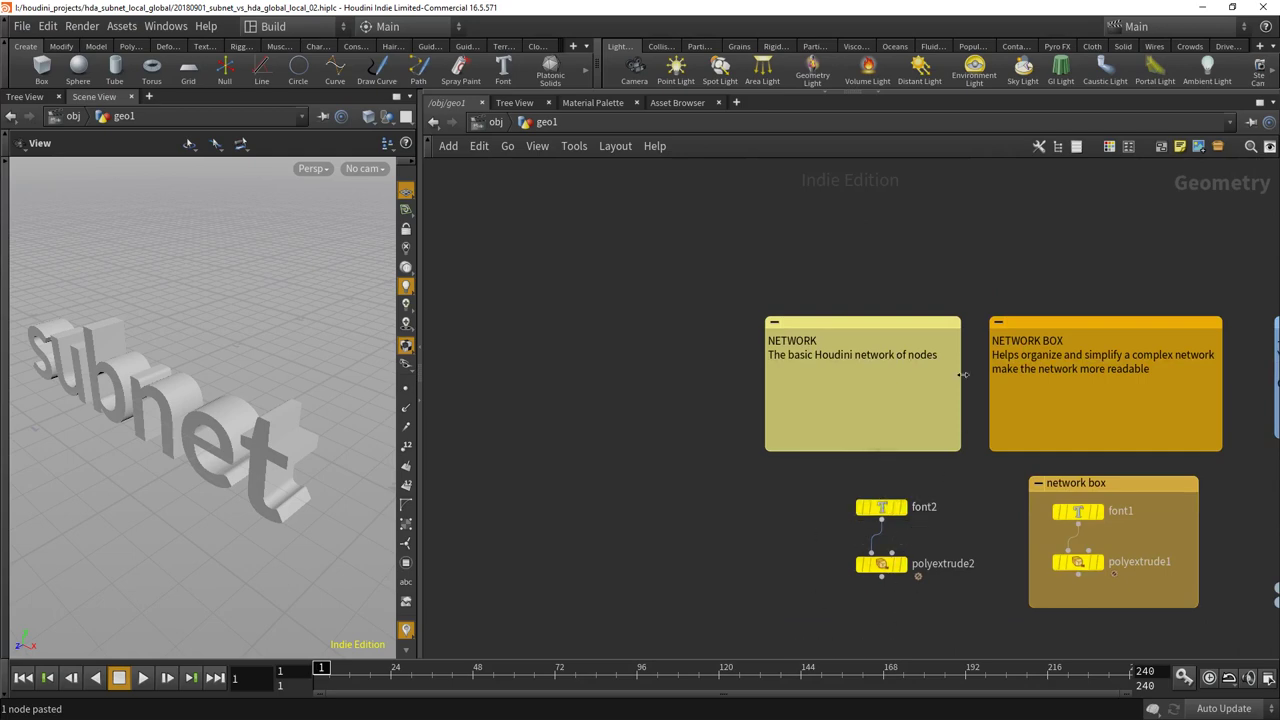
middle_drag(957, 232, 907, 536)
scroll(1000, 480, down, 5)
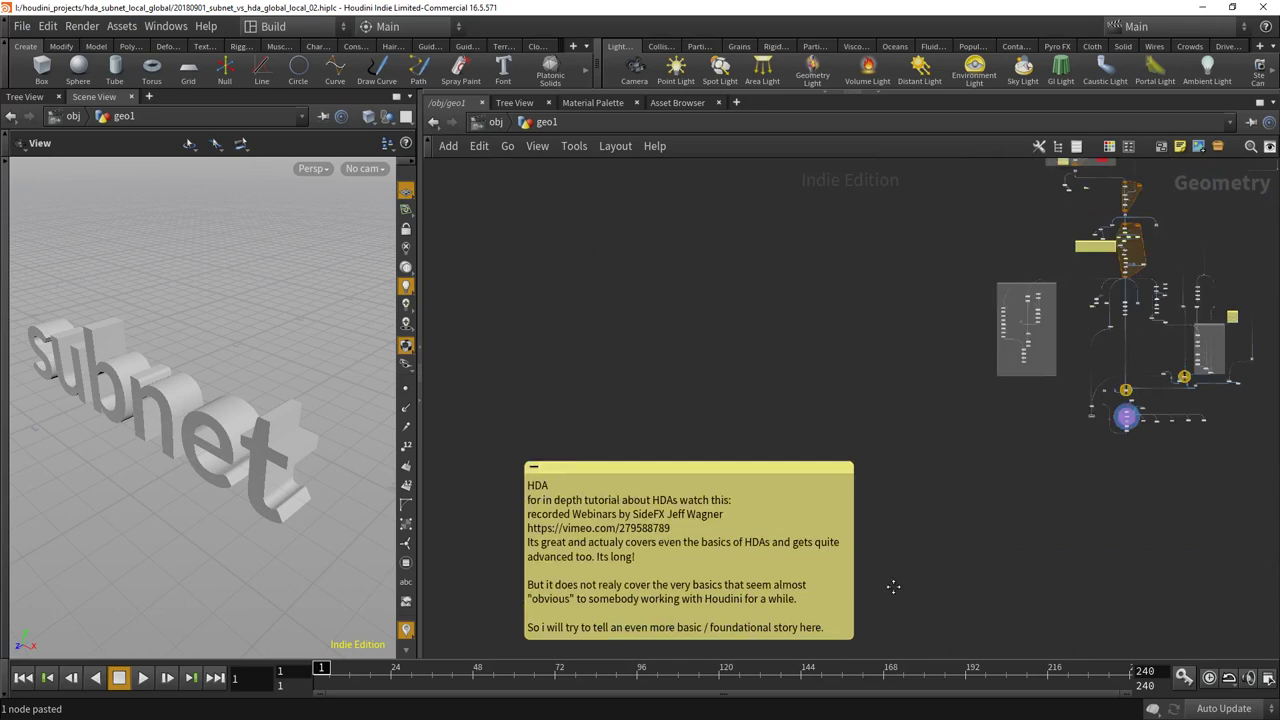
middle_drag(1035, 458, 958, 447)
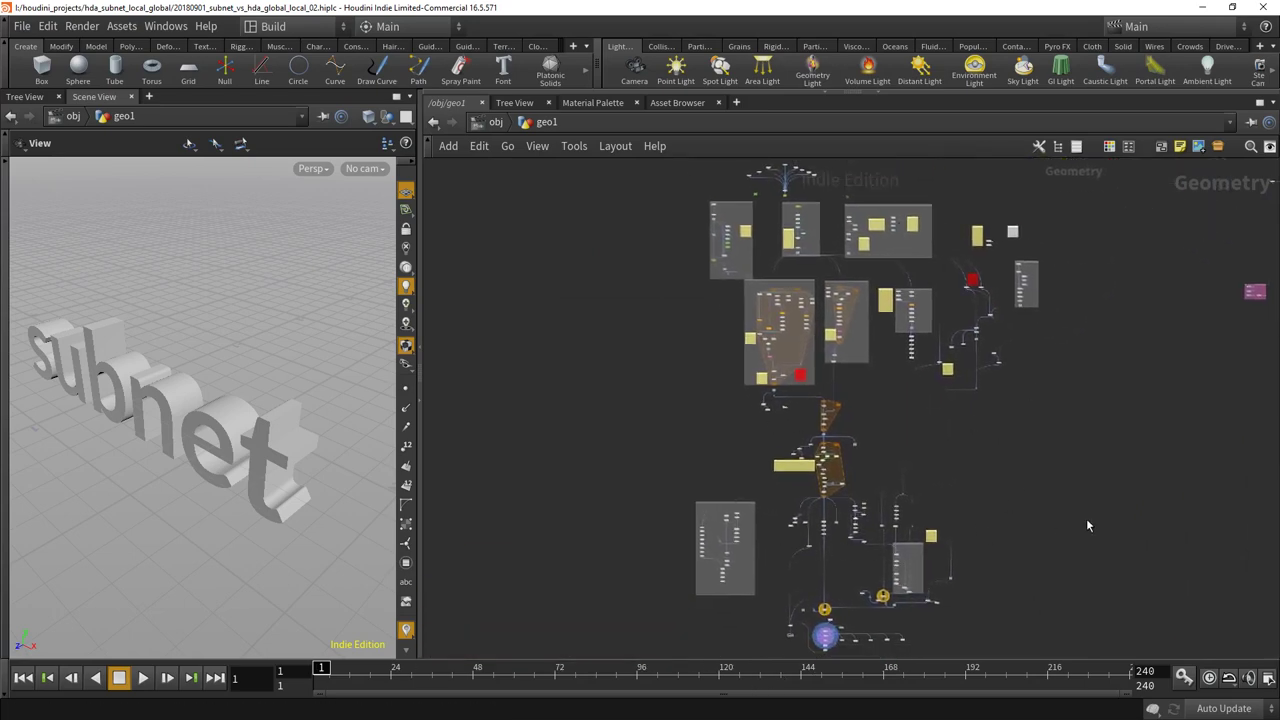
scroll(1086, 521, down, 3)
scroll(1086, 521, up, 3)
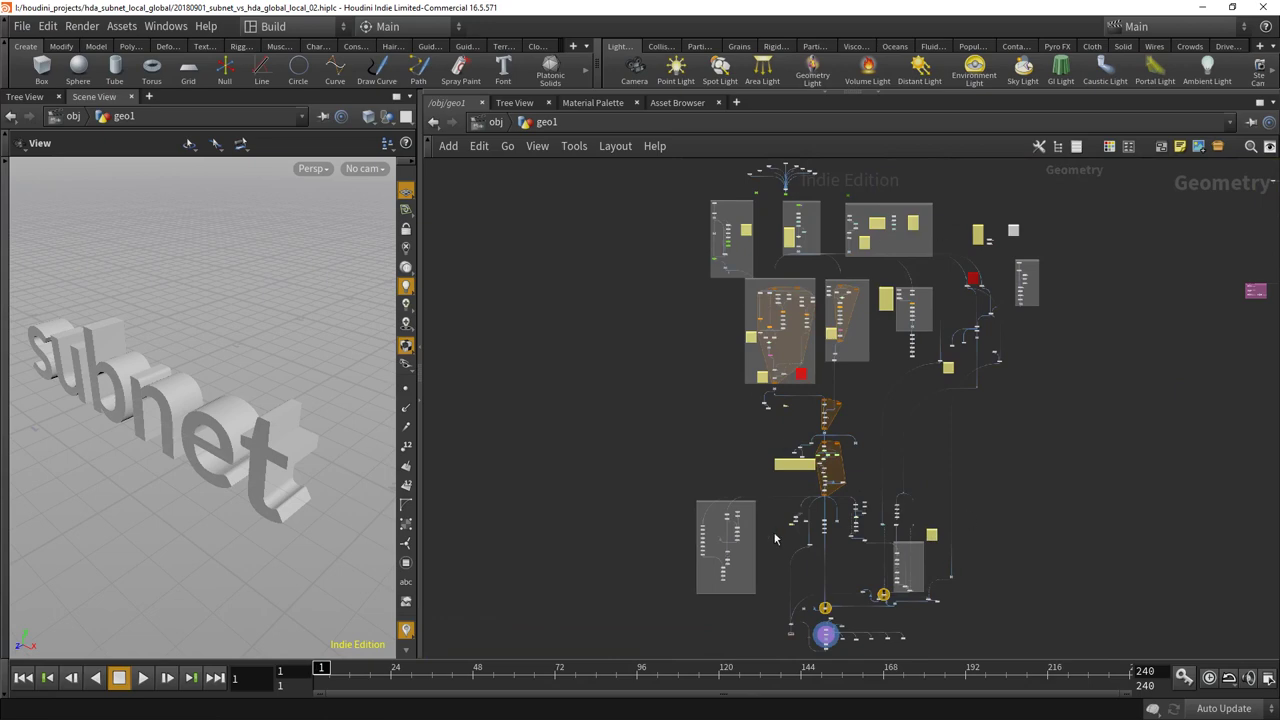
scroll(1022, 527, up, 8)
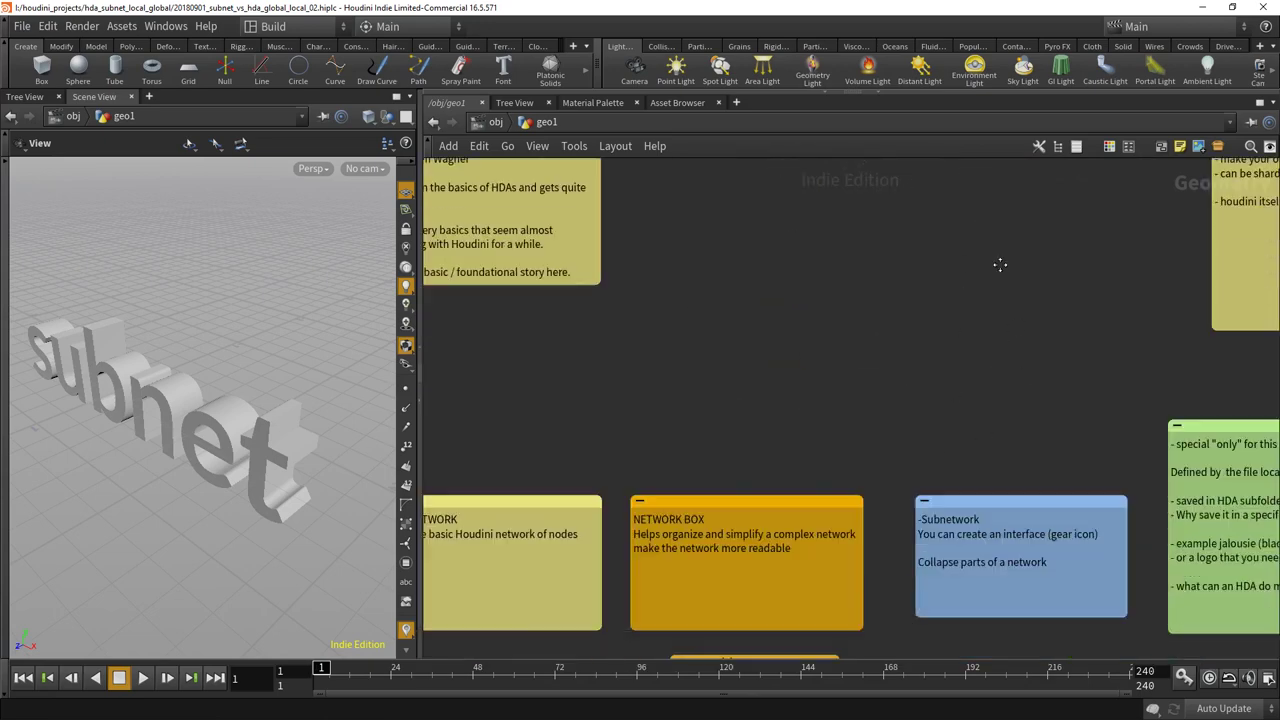
middle_drag(875, 575, 899, 375)
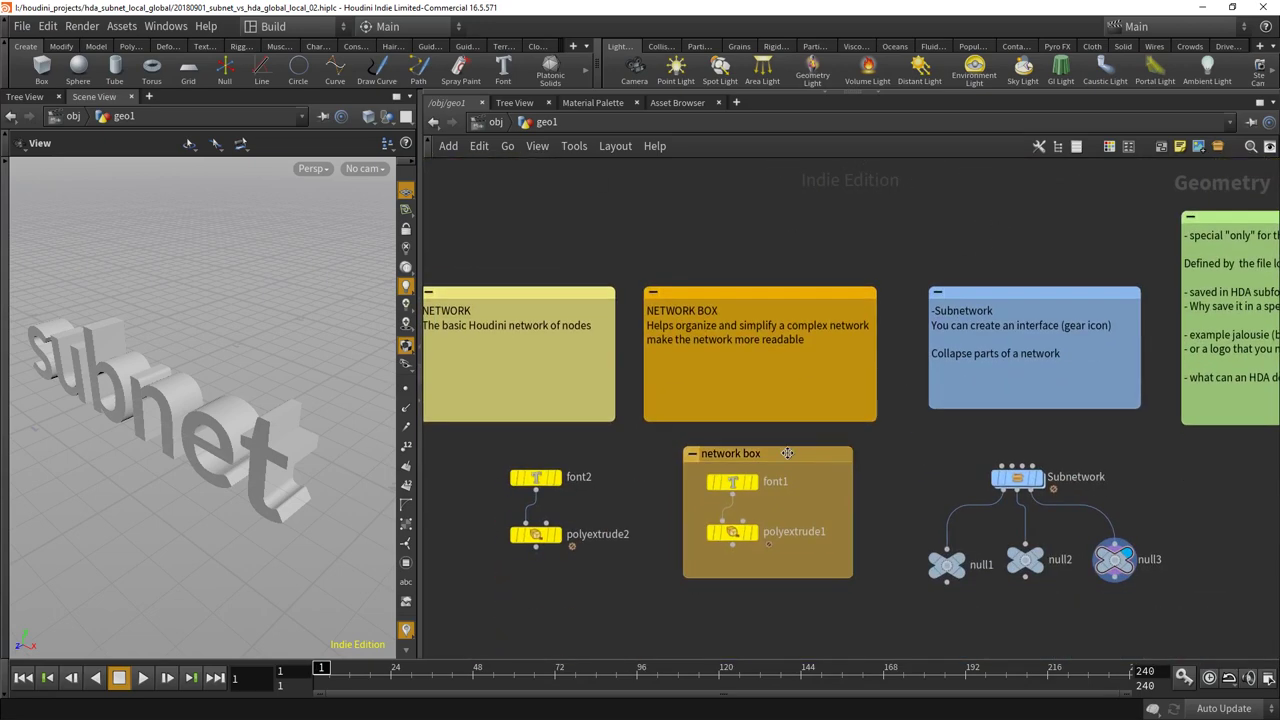
drag(789, 454, 781, 467)
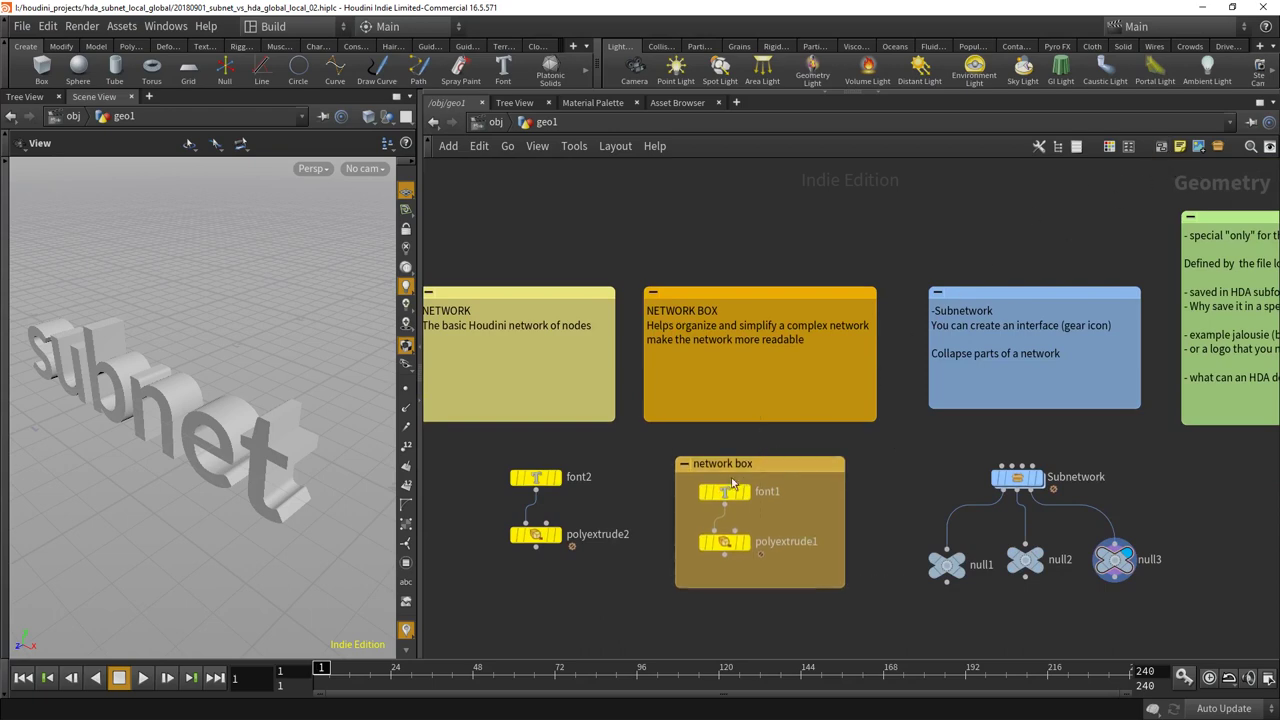
Enclose font2 and polyextrude2 in a new network box and arrange both boxes side by side.
drag(519, 480, 640, 575)
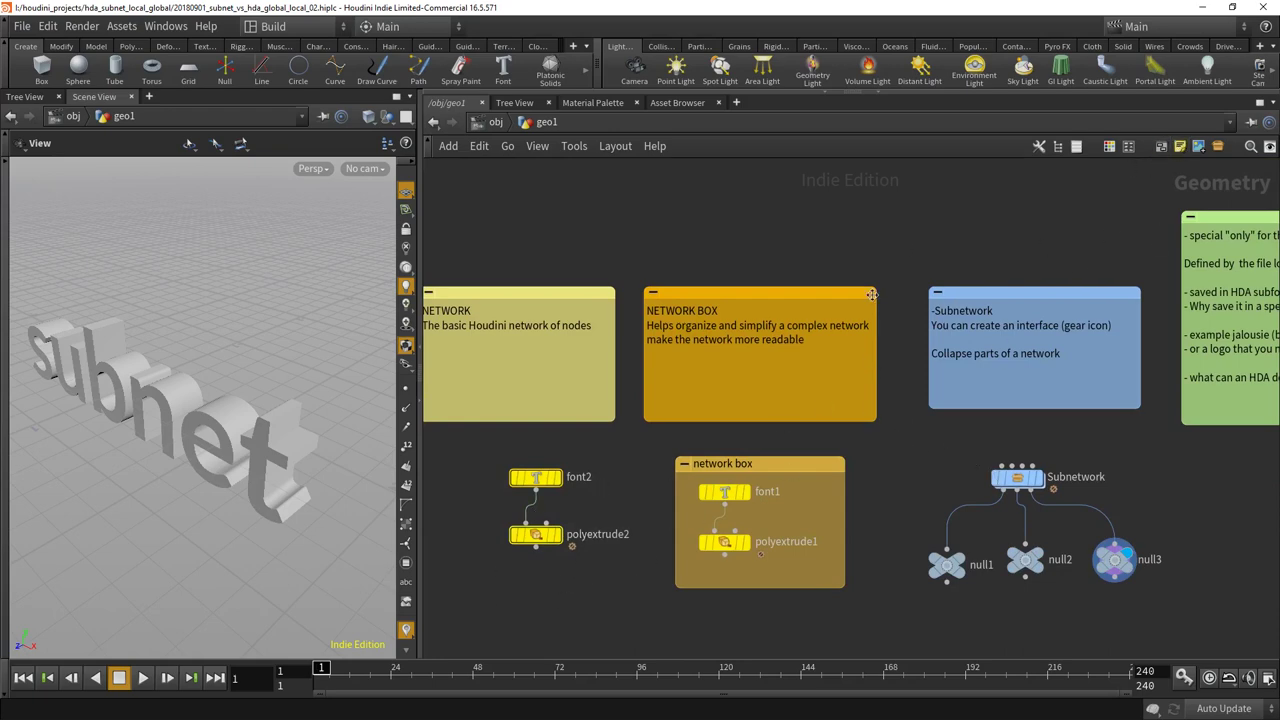
click(1161, 146)
drag(530, 452, 500, 475)
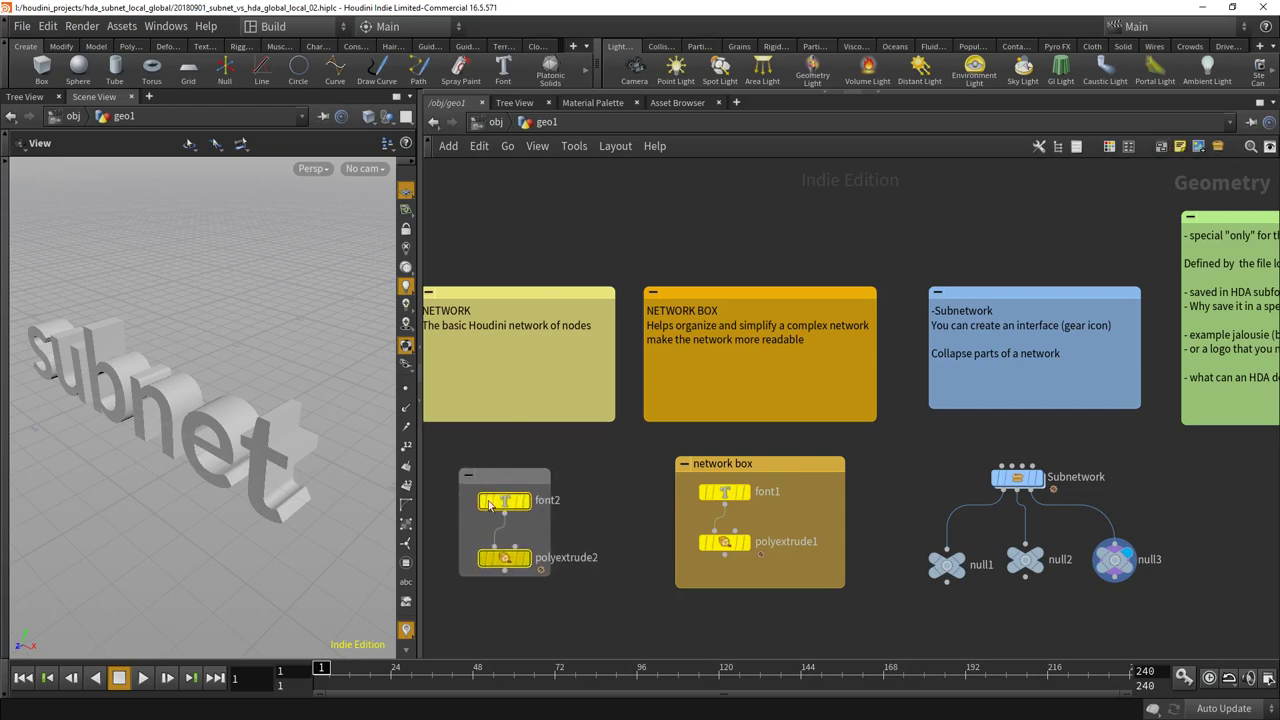
mouse_move(735, 465)
mouse_down()
mouse_move(705, 476)
mouse_move(724, 472)
mouse_up()
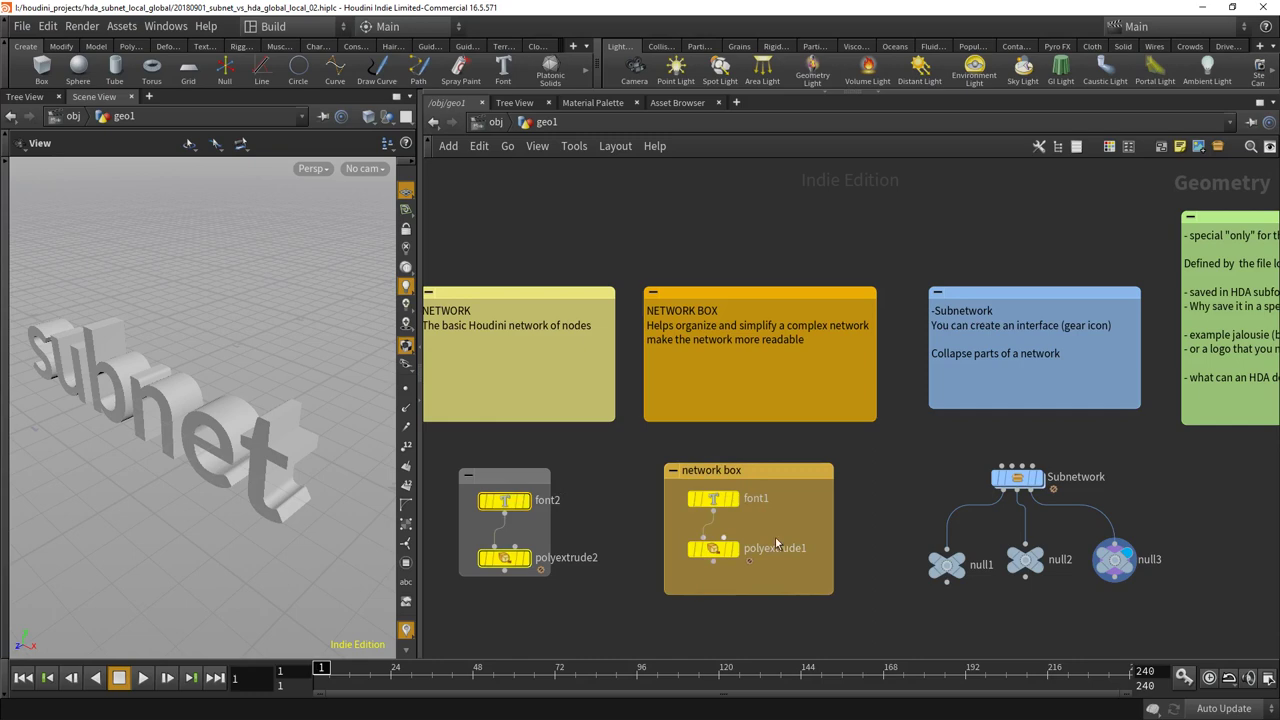
scroll(890, 480, down, 3)
middle_drag(872, 333, 892, 665)
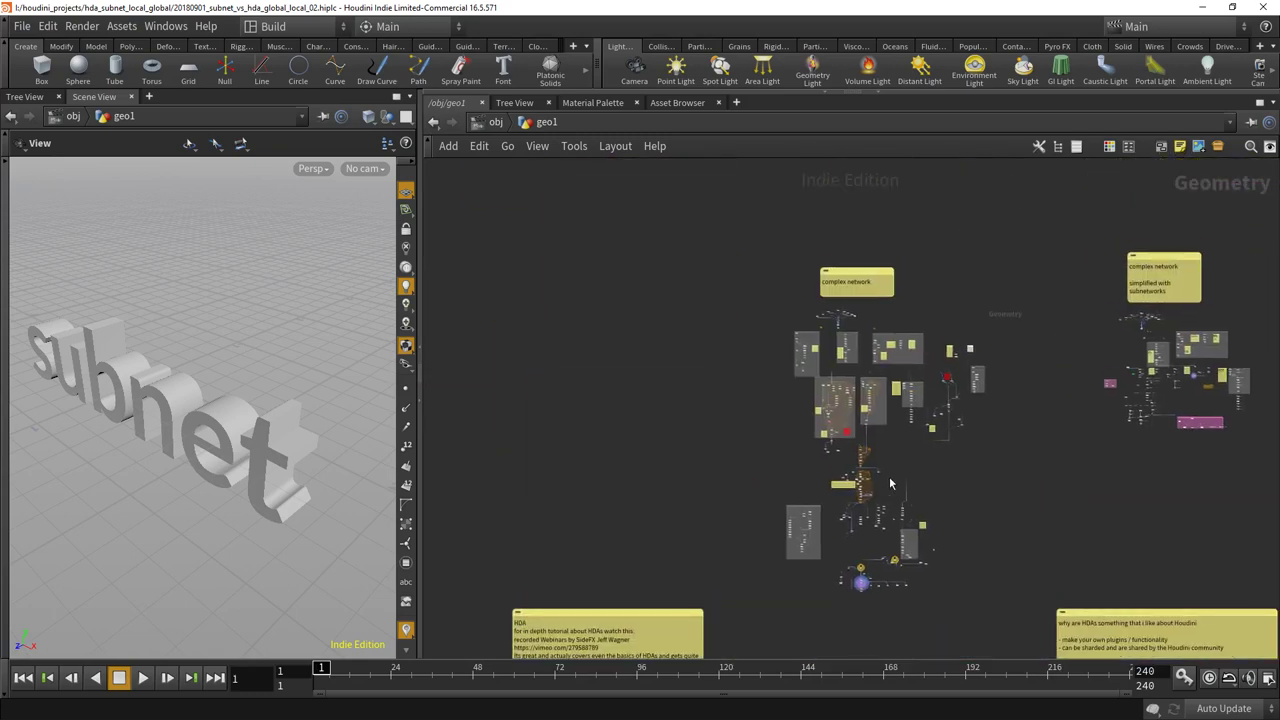
scroll(893, 485, up, 3)
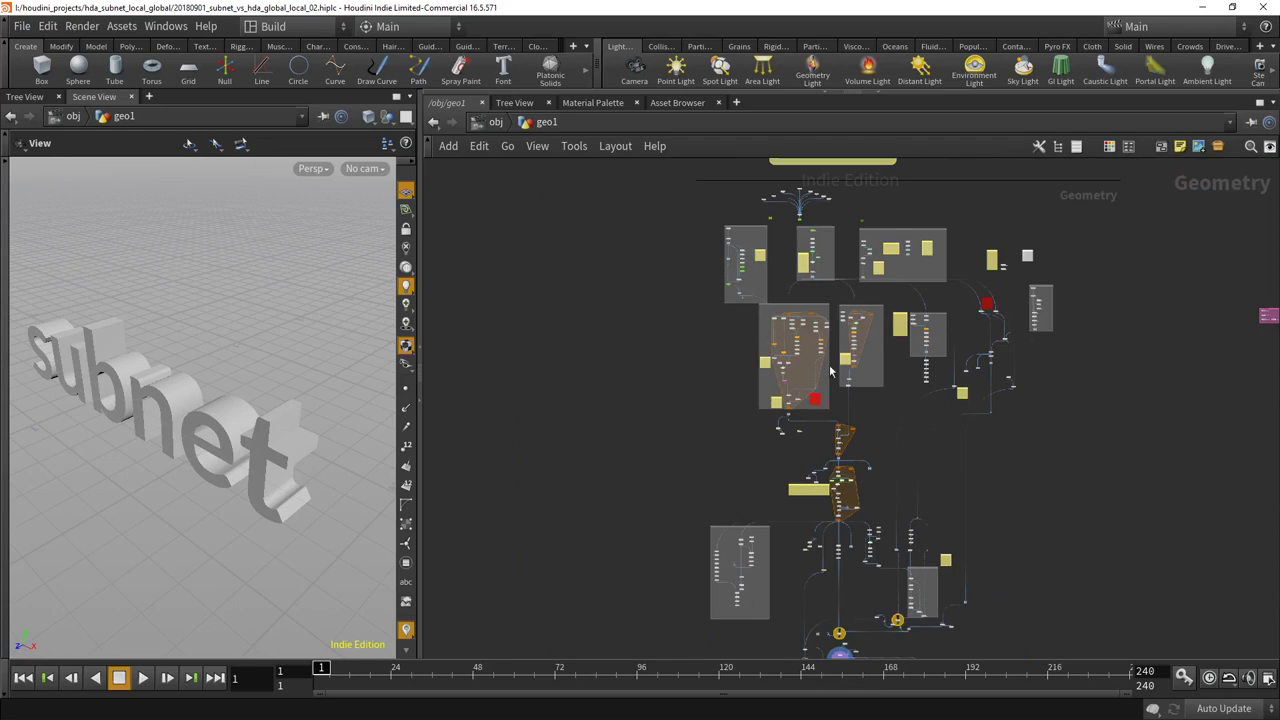
middle_drag(1016, 515, 989, 496)
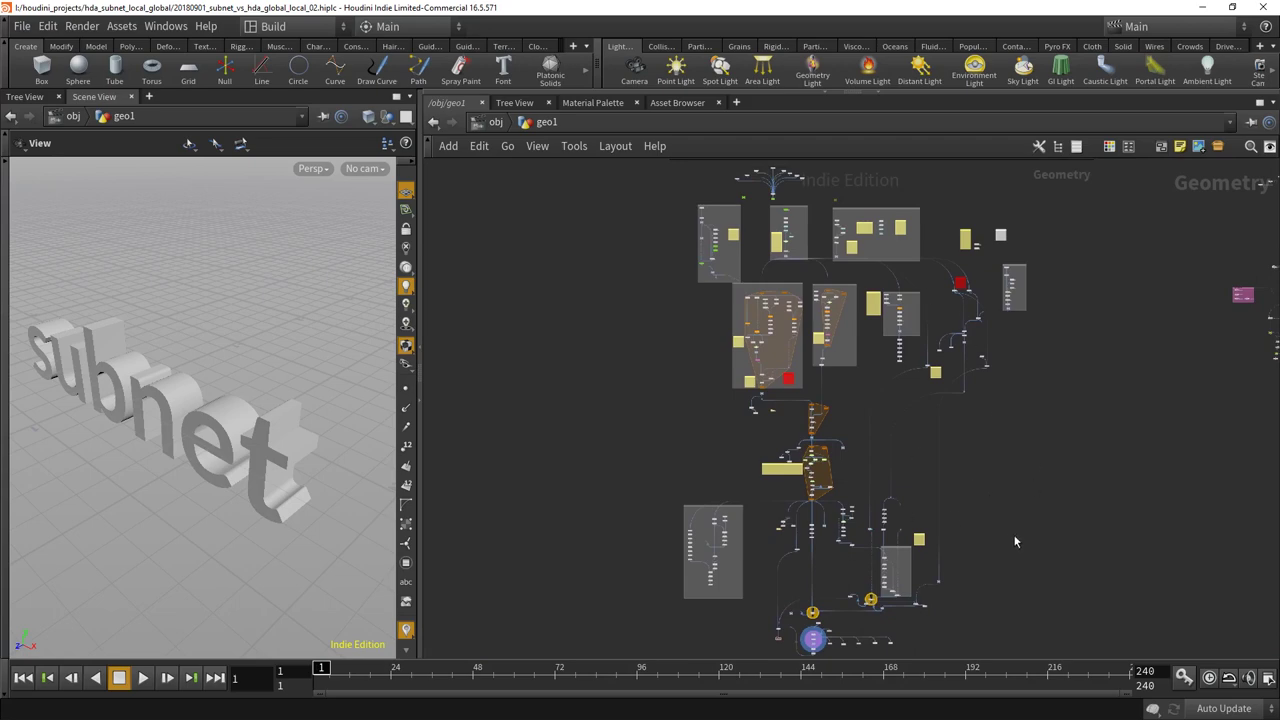
scroll(1015, 541, down, 3)
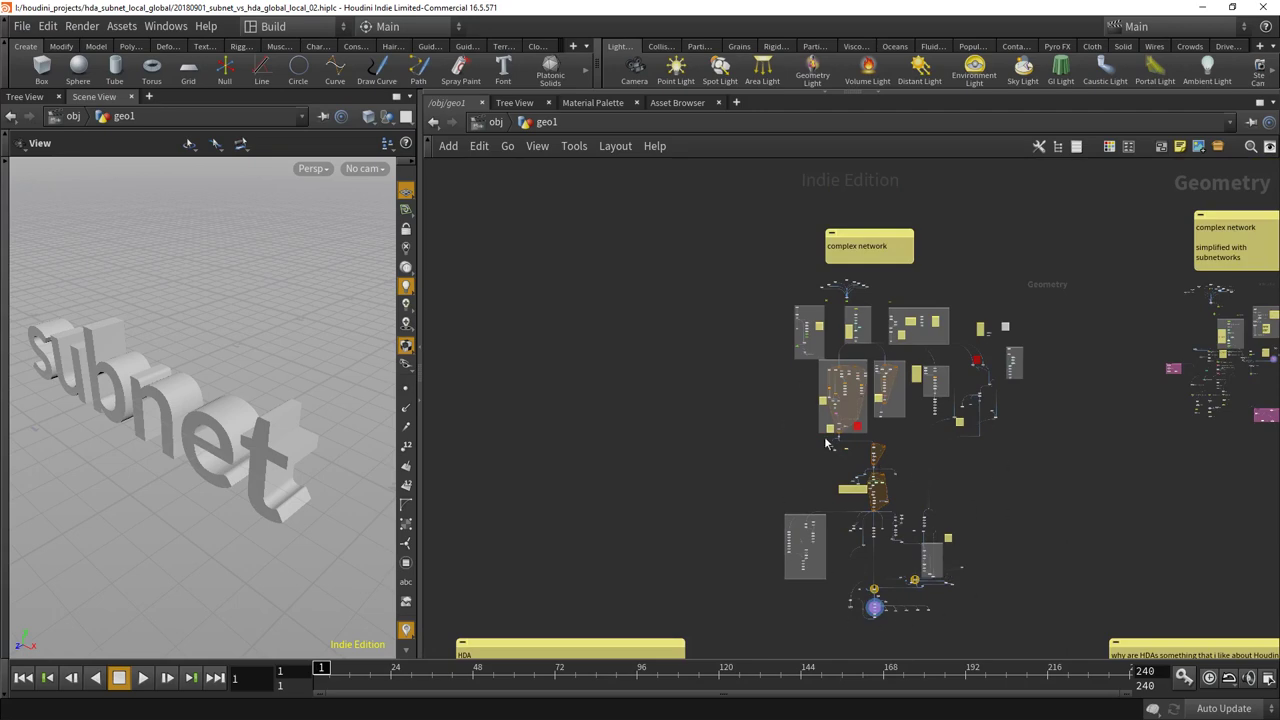
middle_drag(996, 584, 843, 344)
scroll(794, 329, up, 5)
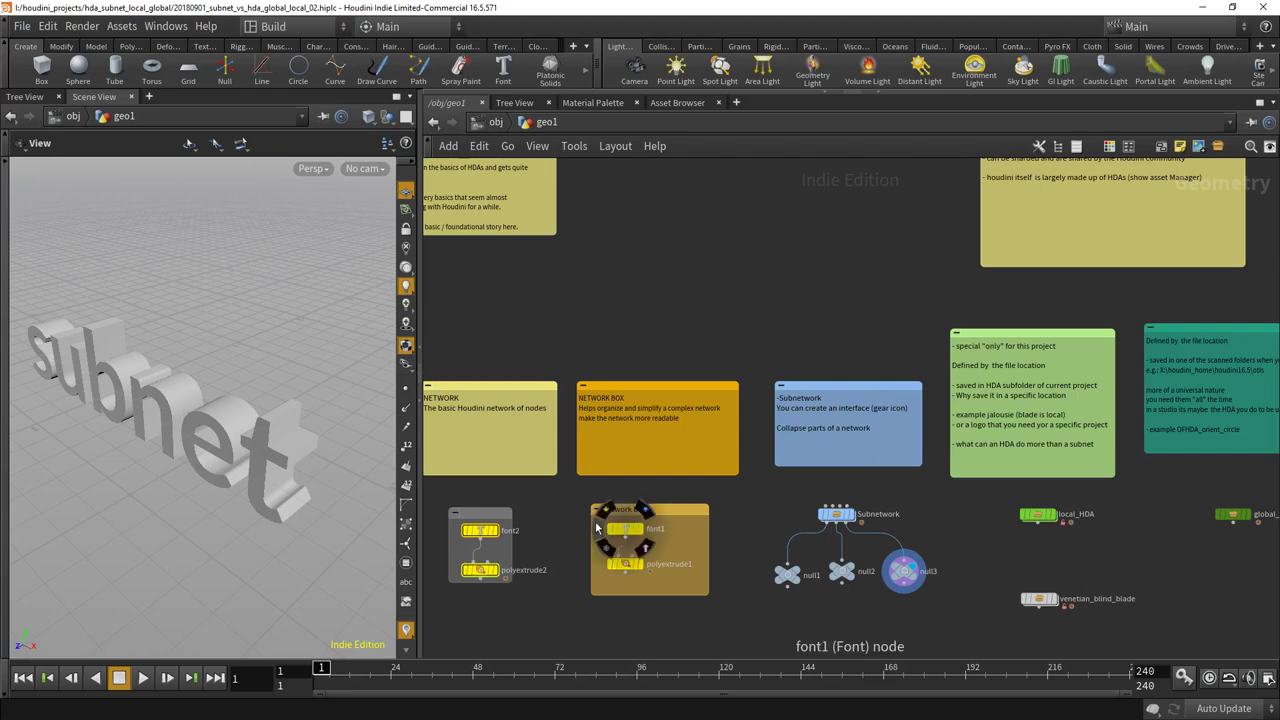
Collapse font1 and polyextrude1 into a subnet, undo it, then pan up to the complex networks.
drag(592, 527, 699, 592)
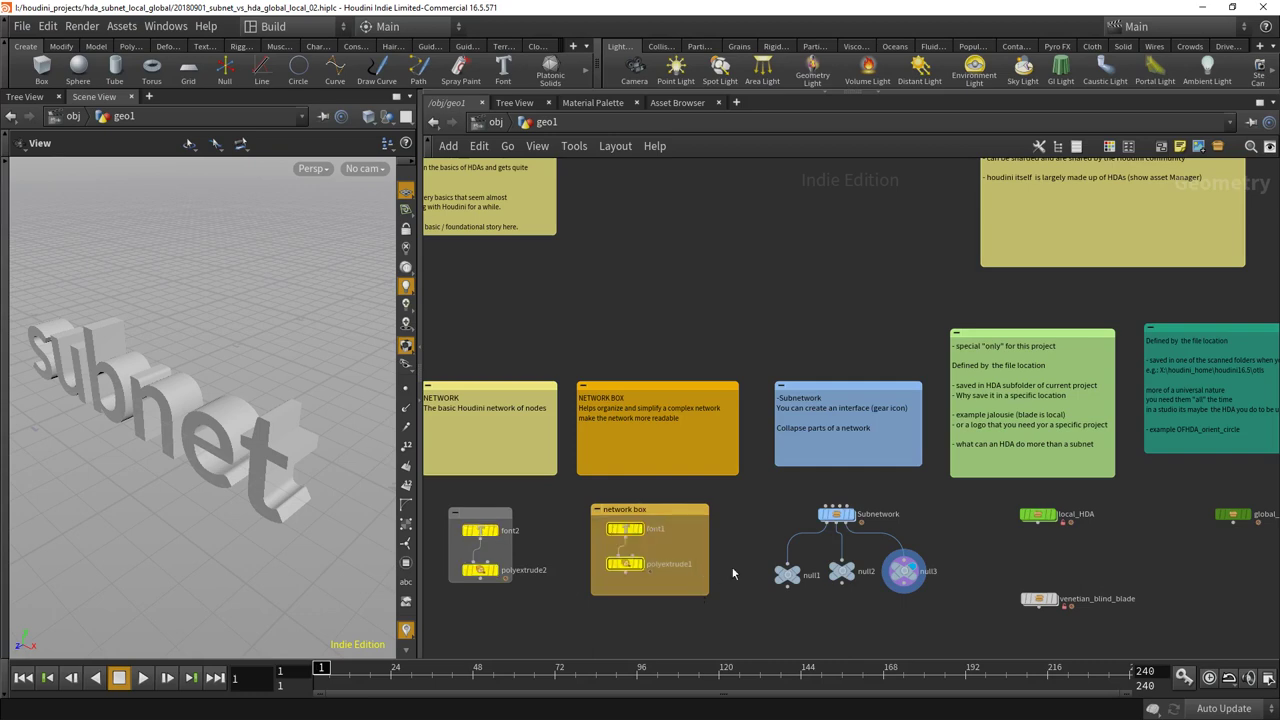
click(1218, 147)
click(48, 27)
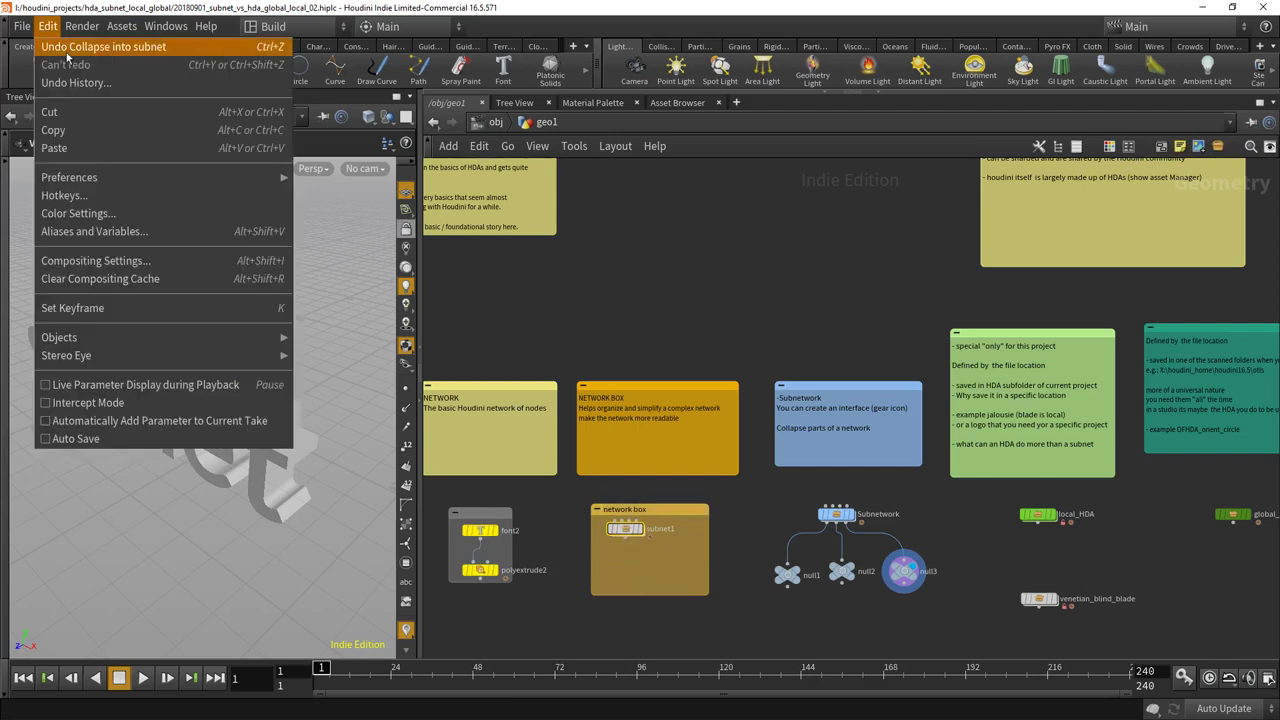
click(75, 43)
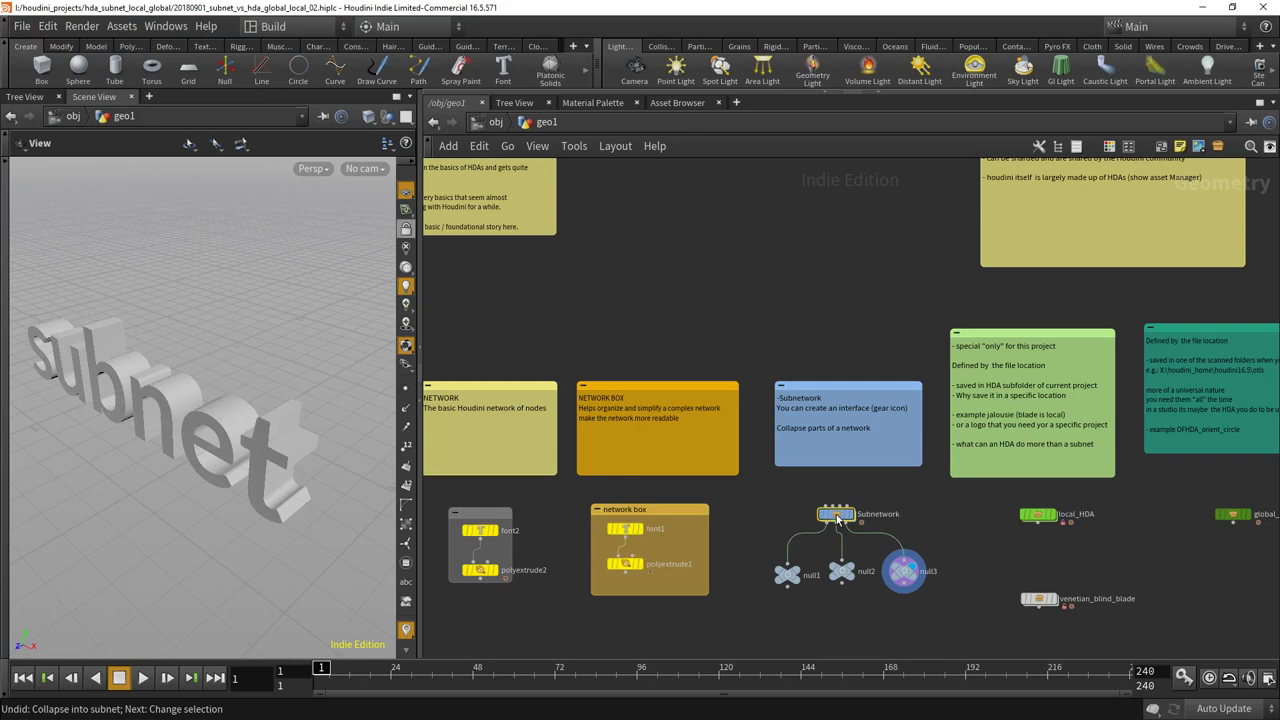
middle_drag(842, 255, 822, 625)
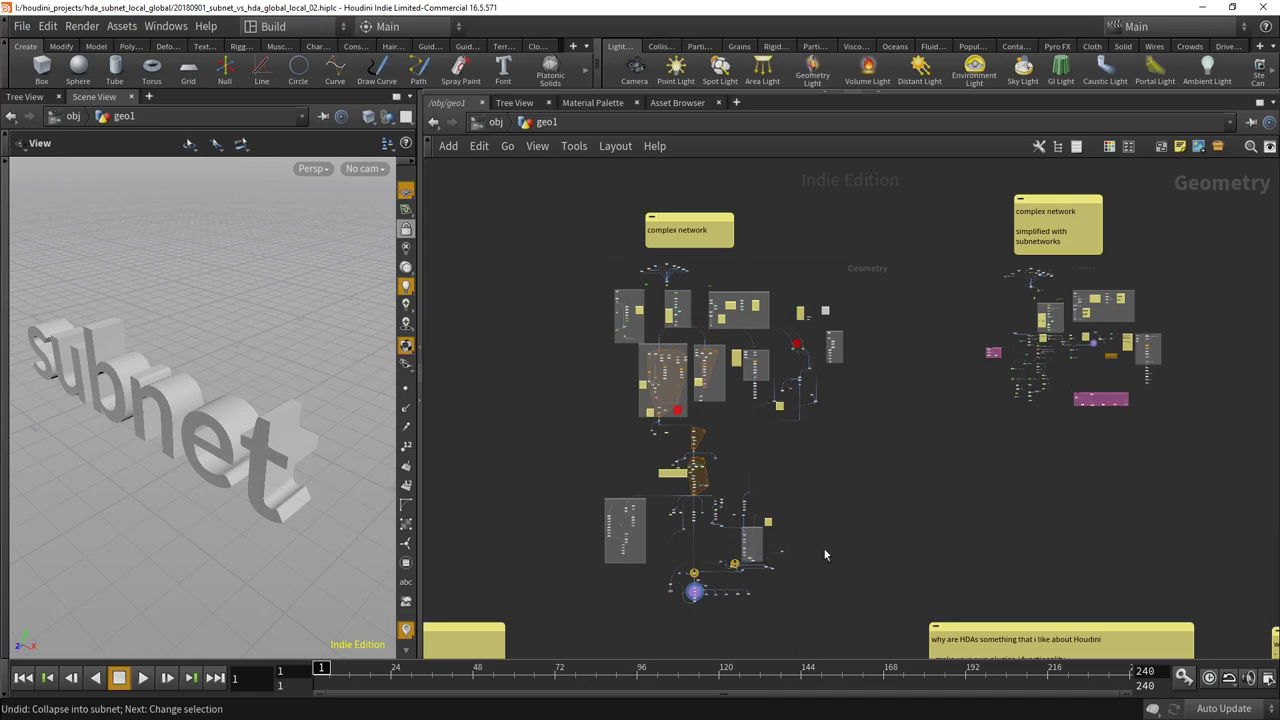
Zoom in and pan across the subnet-simplified version of the complex network.
middle_drag(909, 383, 709, 444)
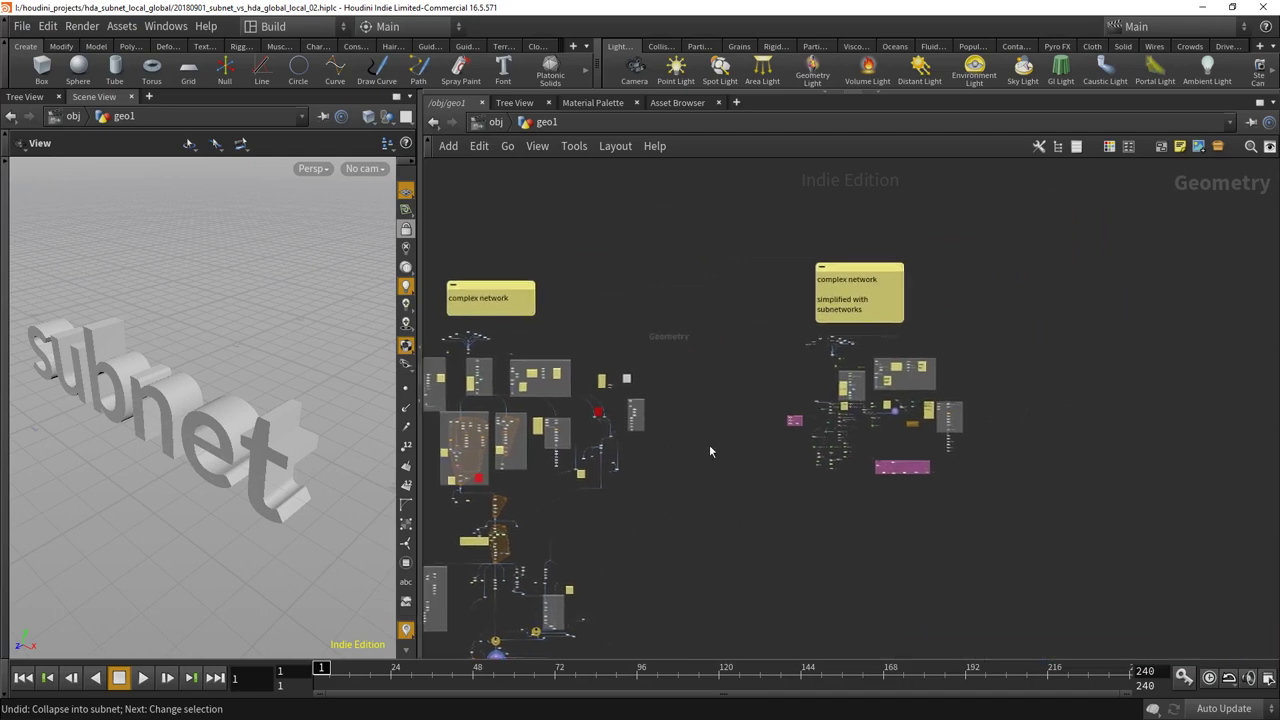
scroll(766, 420, up, 5)
scroll(739, 386, up, 4)
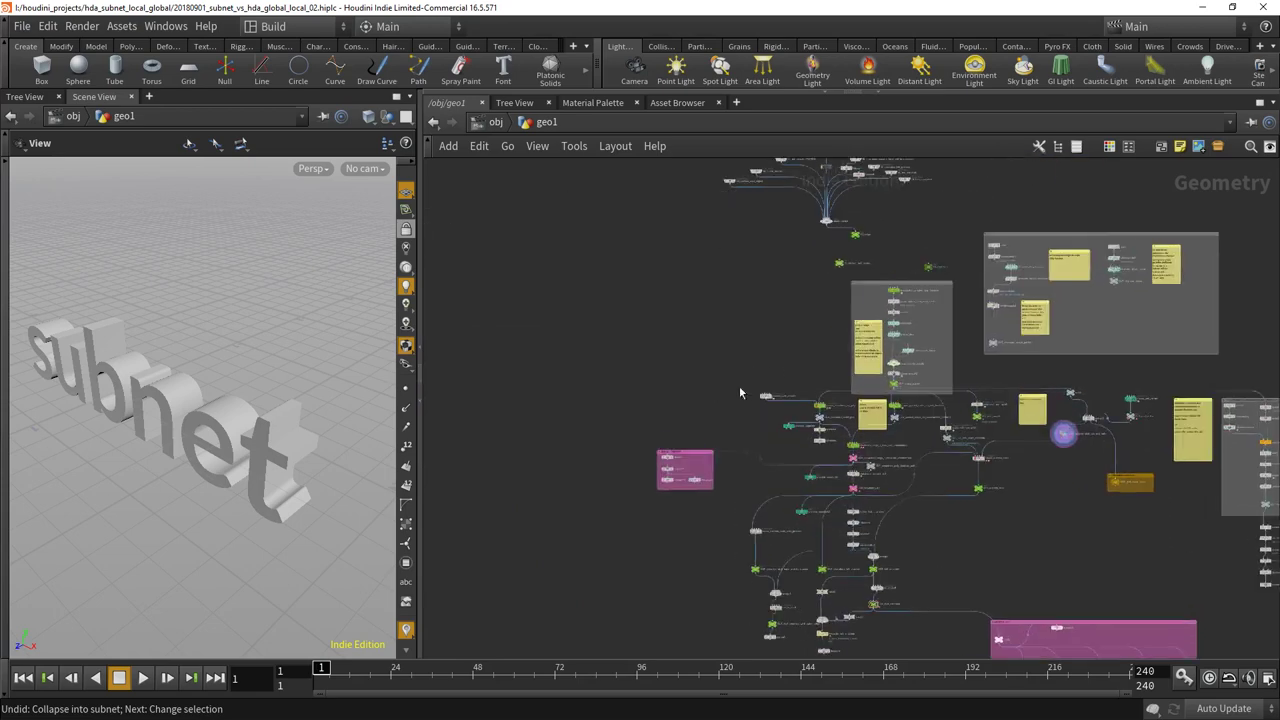
middle_drag(795, 368, 675, 342)
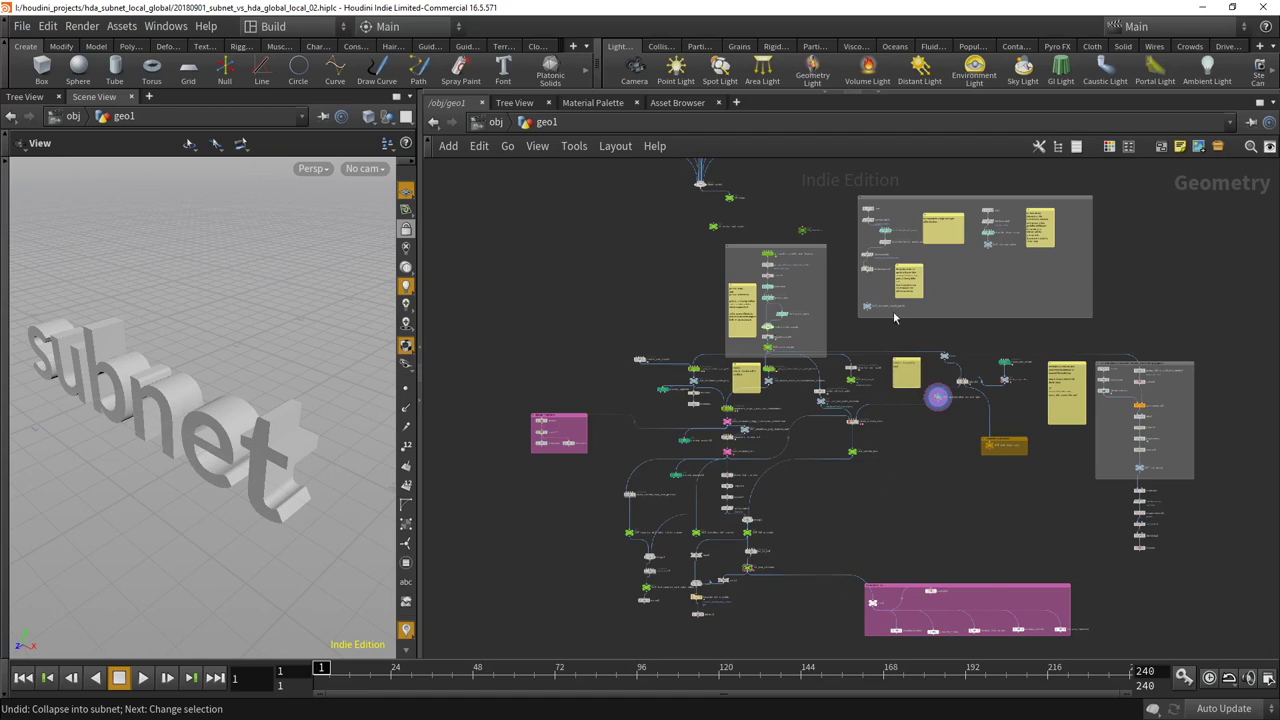
Zoom out and pan back to the sticky notes and the Subnetwork example node.
scroll(899, 524, down, 3)
middle_drag(899, 524, 842, 413)
scroll(840, 413, down, 3)
scroll(774, 346, up, 5)
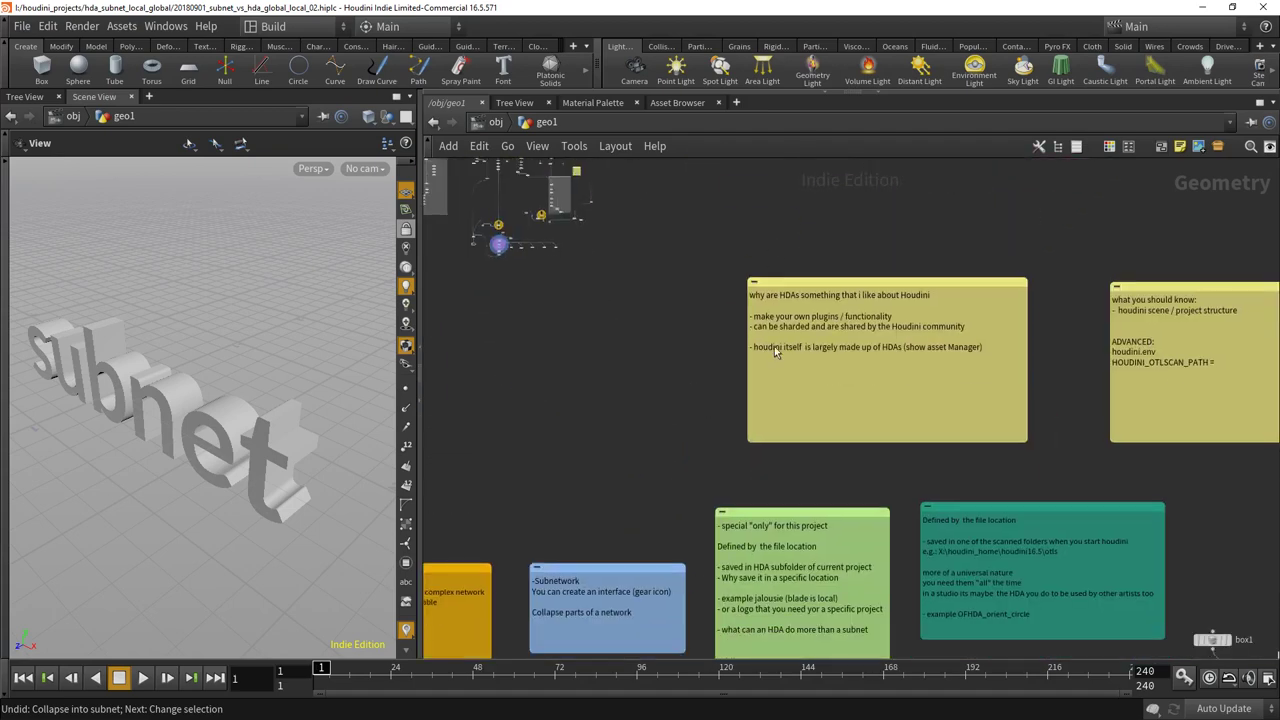
middle_drag(820, 526, 811, 517)
Show Subnetwork's parameters in a floating dialog and raise the first Distance from -0.05 to 0.37.
mouse_move(781, 515)
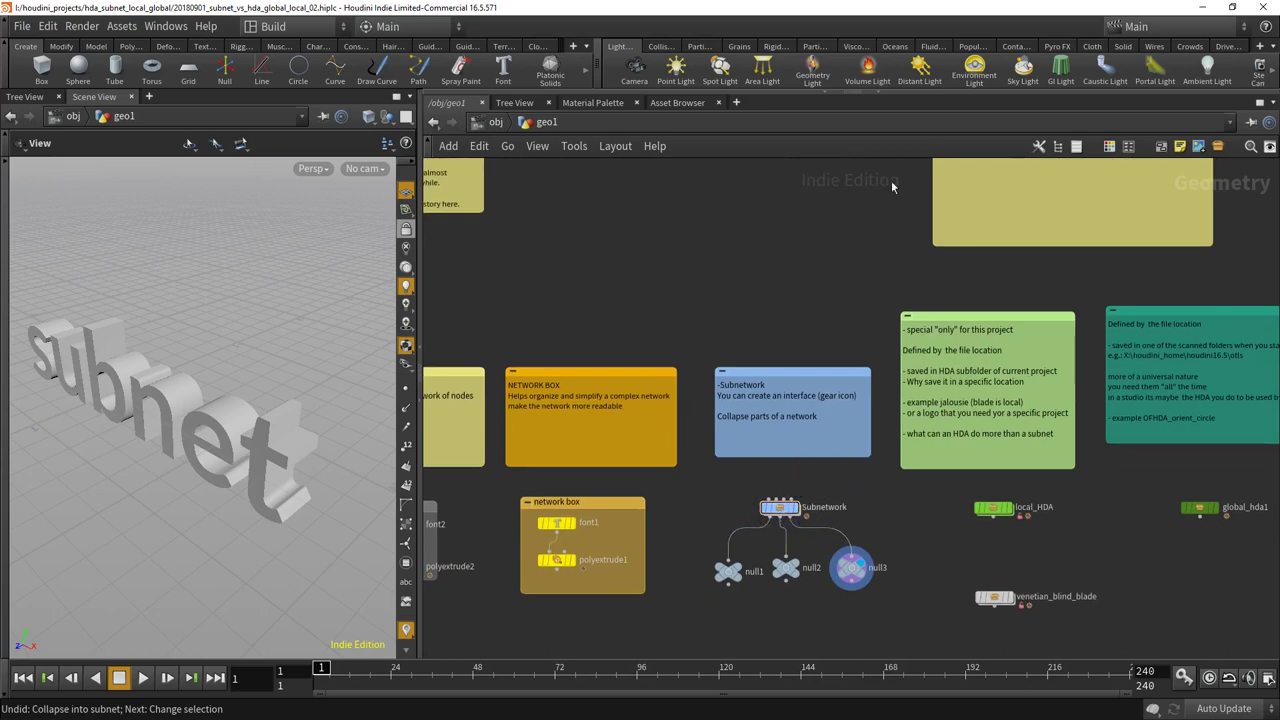
click(877, 95)
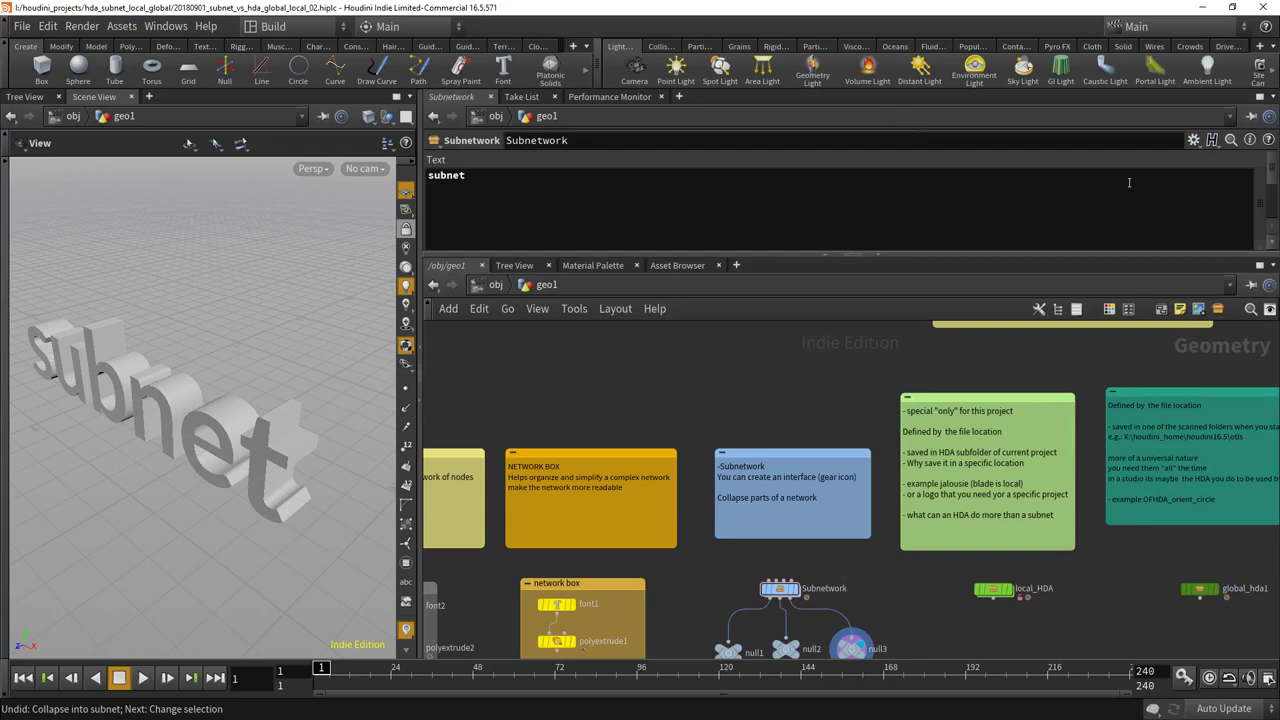
click(1193, 140)
key(p)
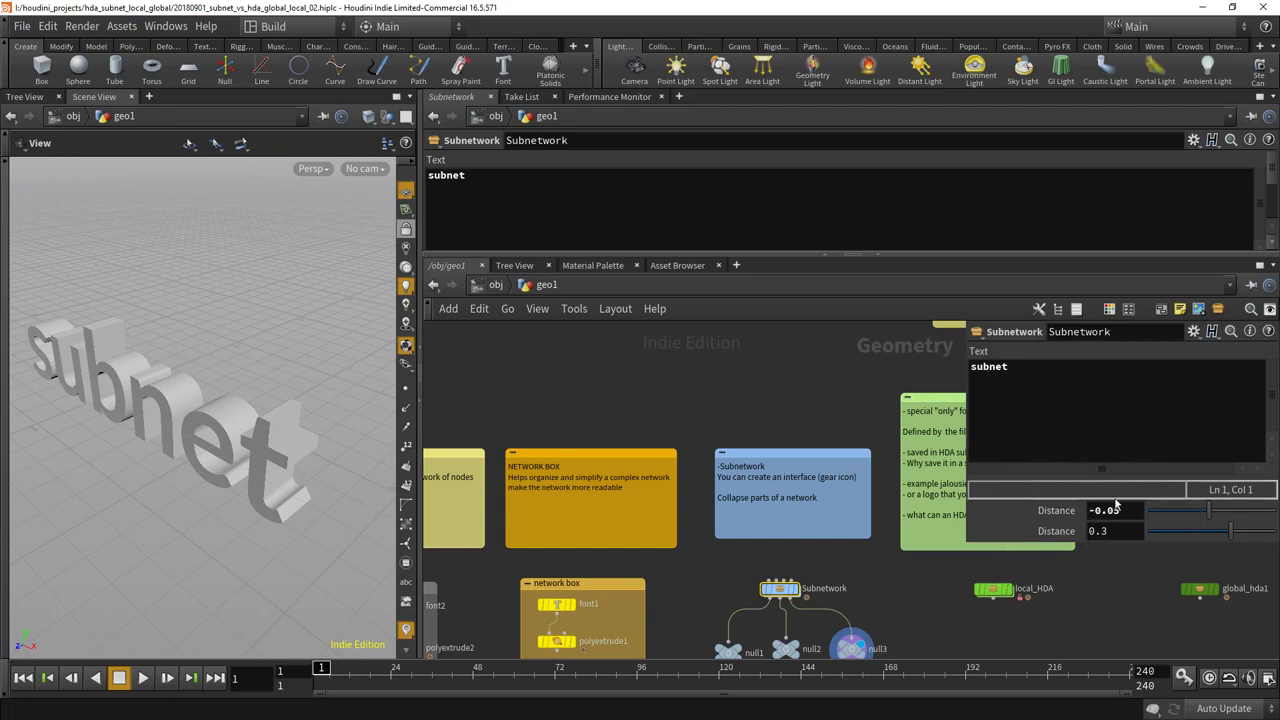
drag(1205, 509, 1236, 510)
key(p)
scroll(862, 593, down, 2)
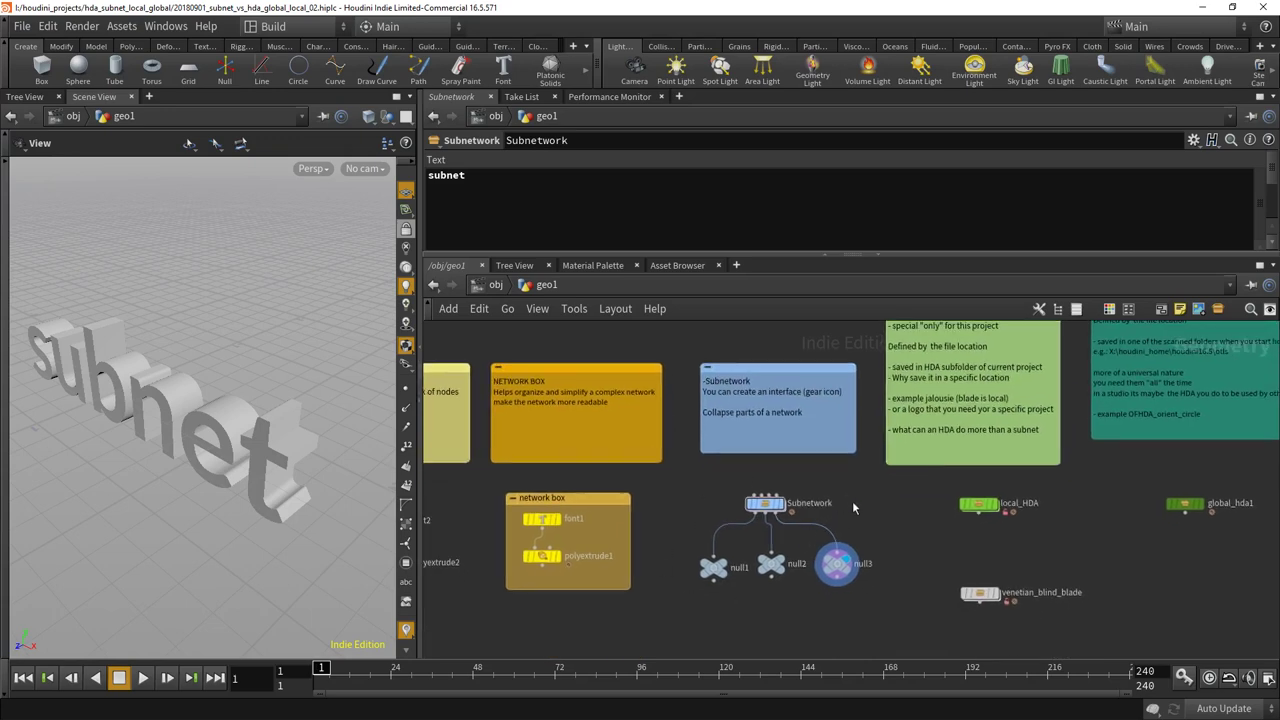
mouse_move(984, 507)
scroll(892, 493, down, 2)
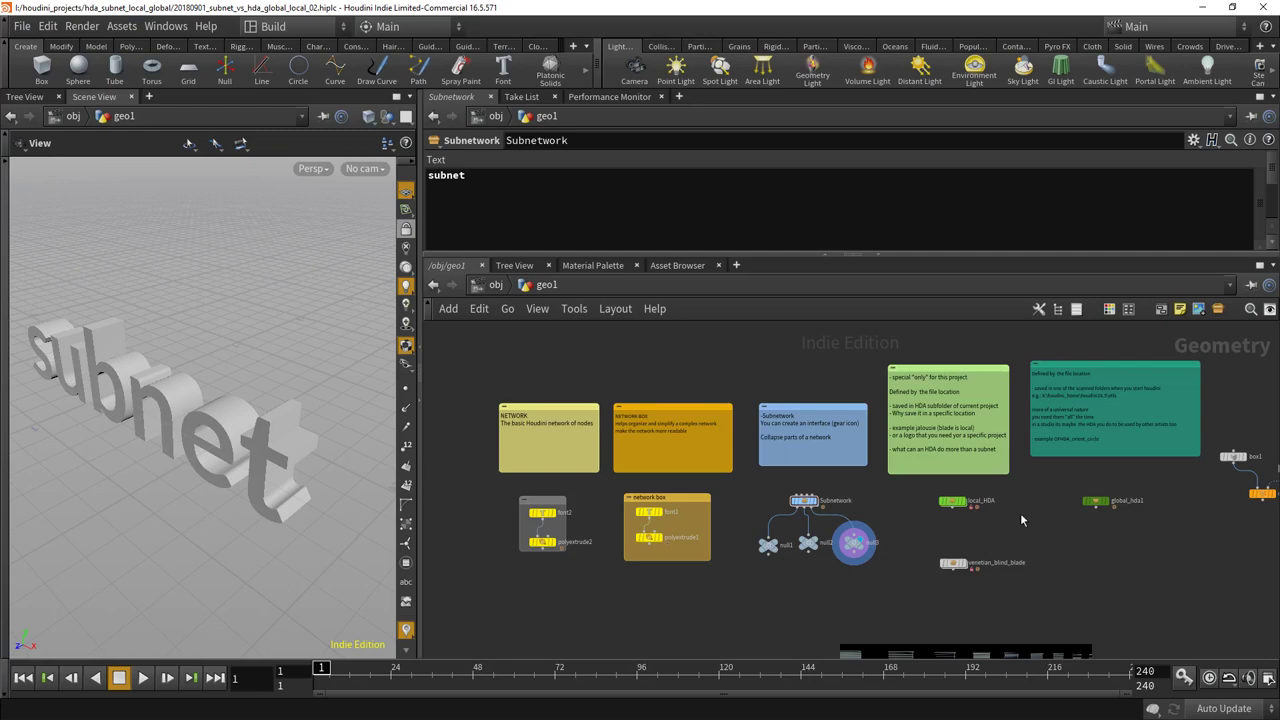
Reveal box1 and copyto, then select only the Subnetwork node.
scroll(1020, 514, up, 3)
middle_drag(1020, 540, 882, 530)
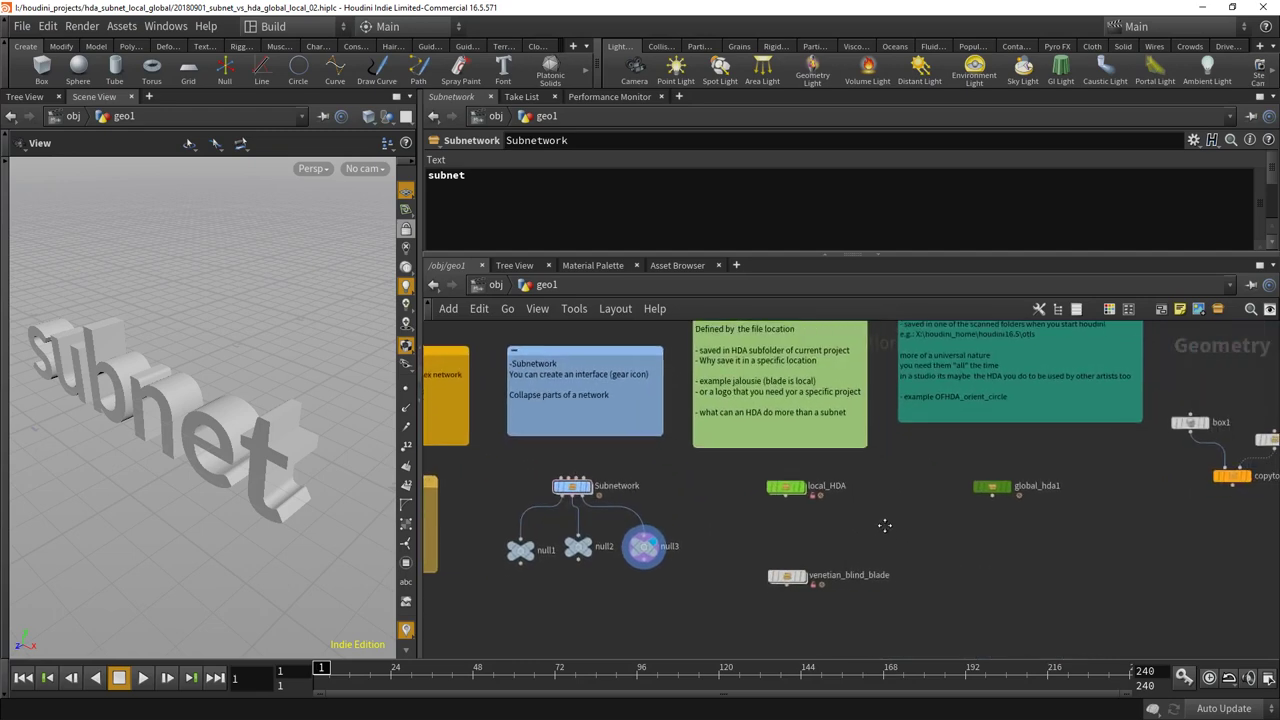
drag(440, 457, 690, 597)
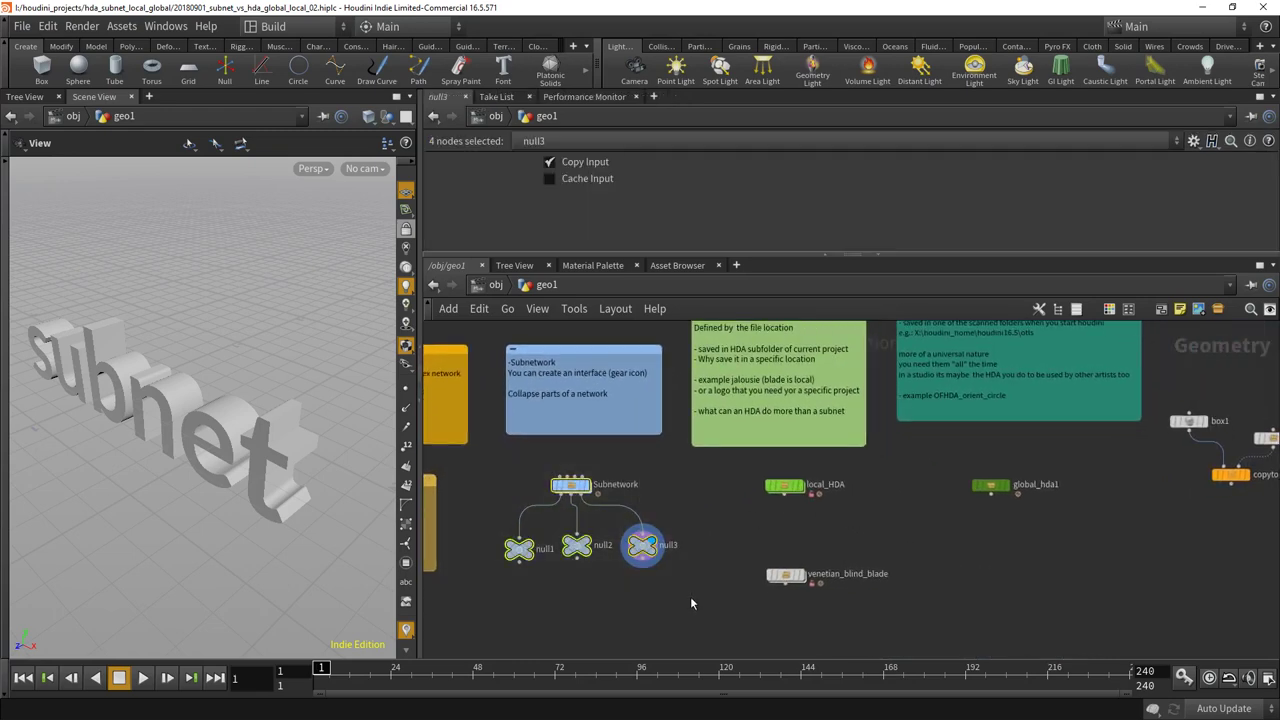
click(580, 458)
click(571, 492)
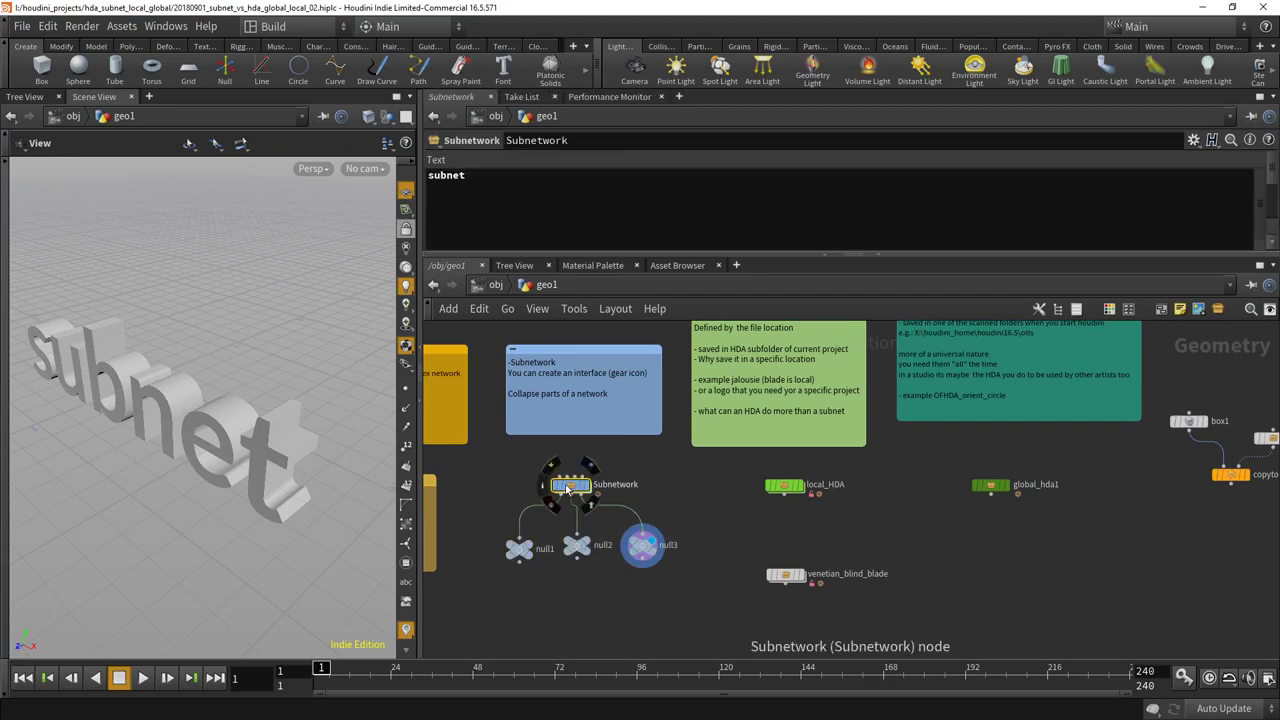
Start a New Digital Asset from Subnetwork and check the otls folder in Save to Library.
click(128, 27)
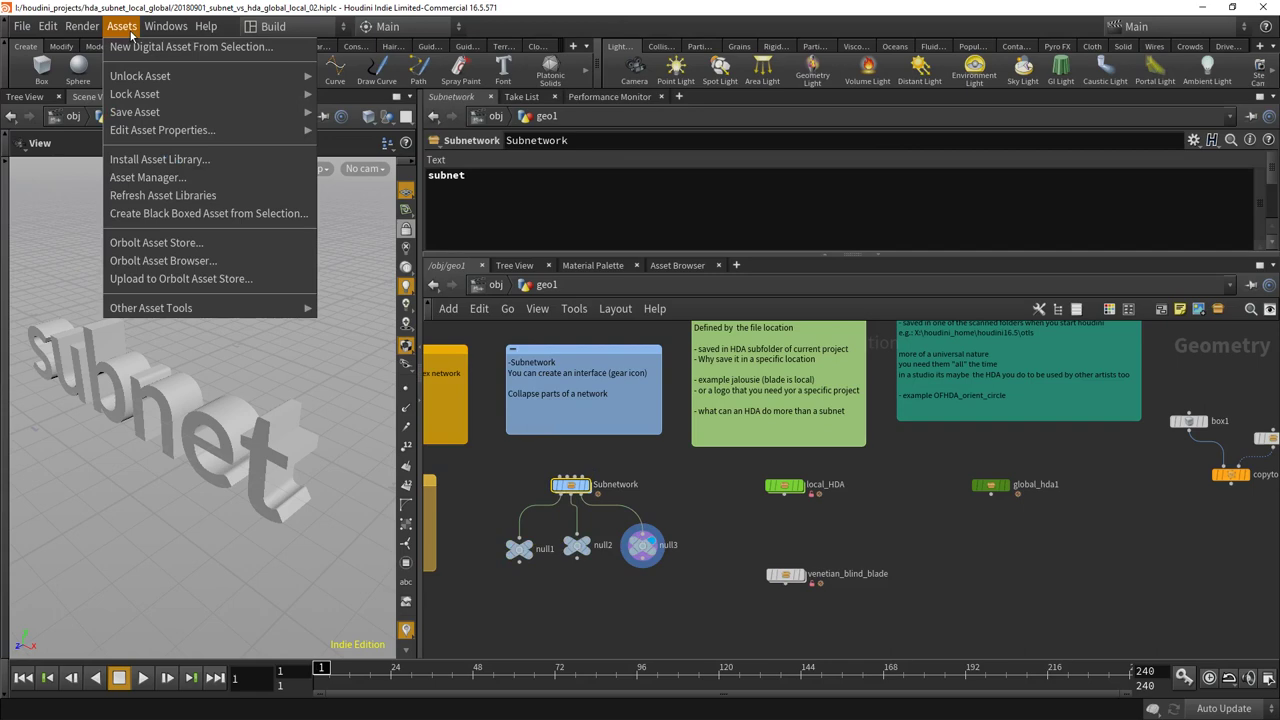
click(137, 50)
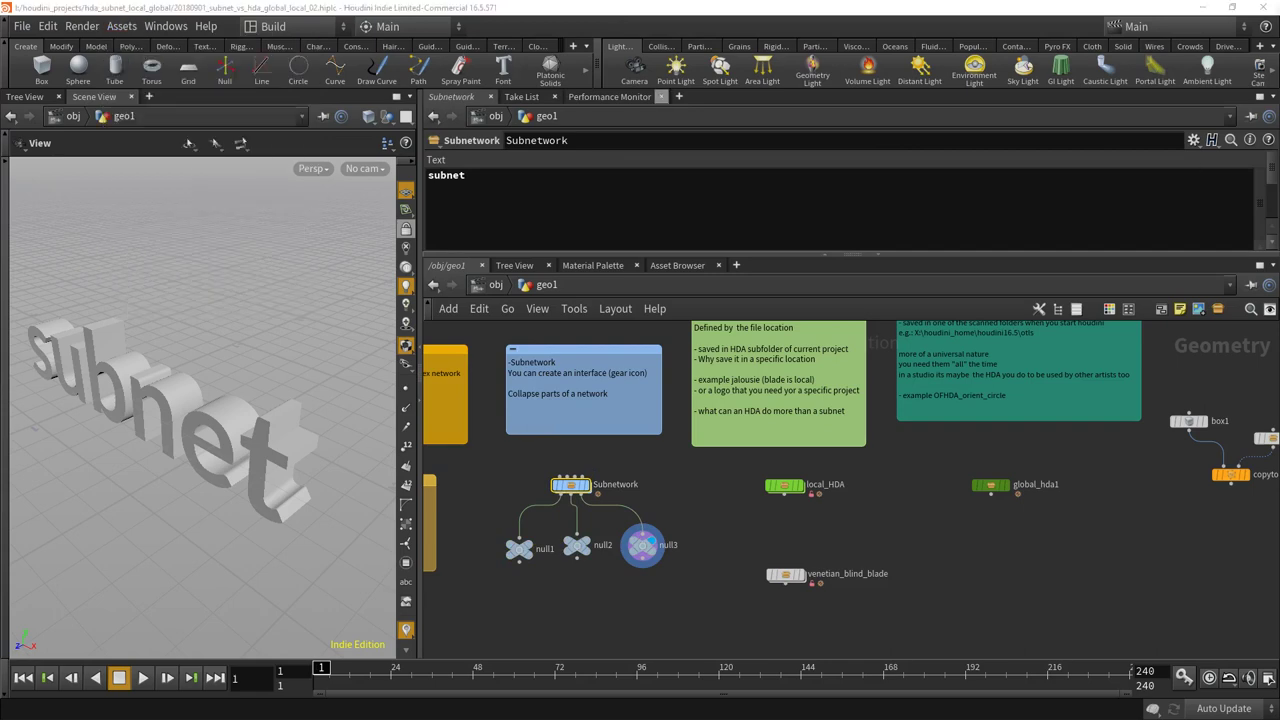
drag(765, 151, 560, 152)
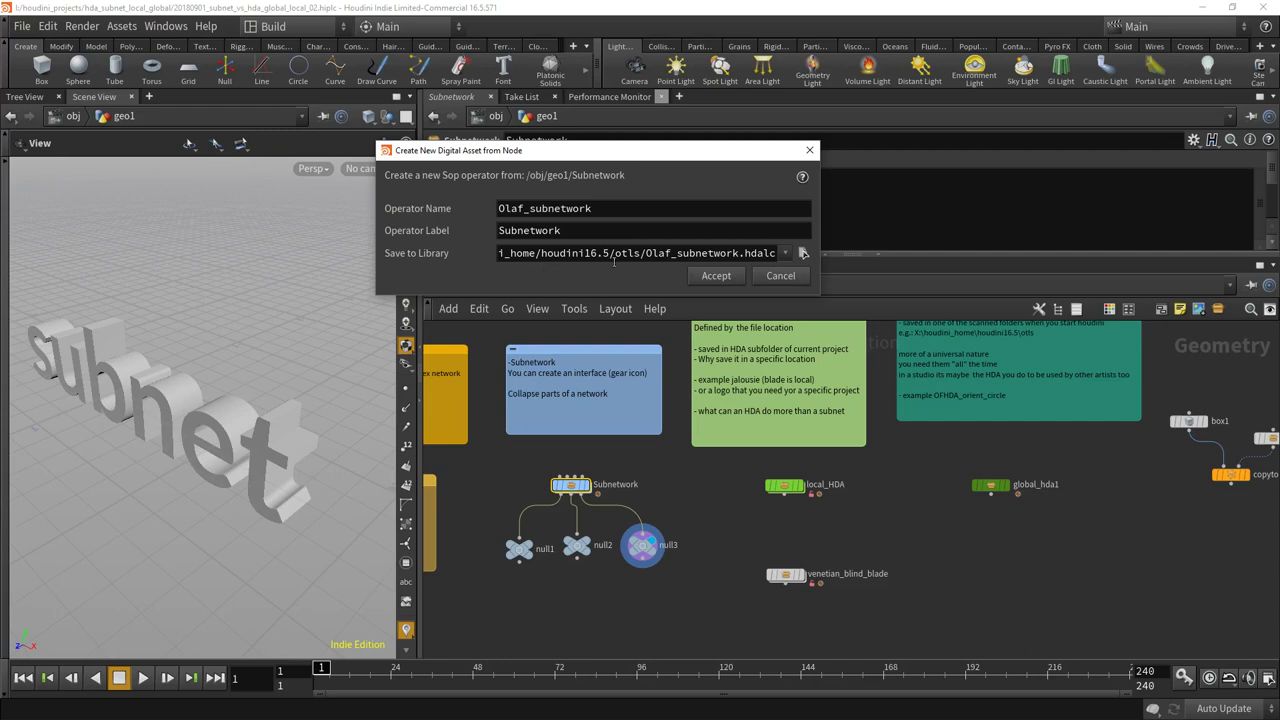
mouse_move(614, 258)
mouse_down()
mouse_move(636, 254)
mouse_move(622, 254)
mouse_up()
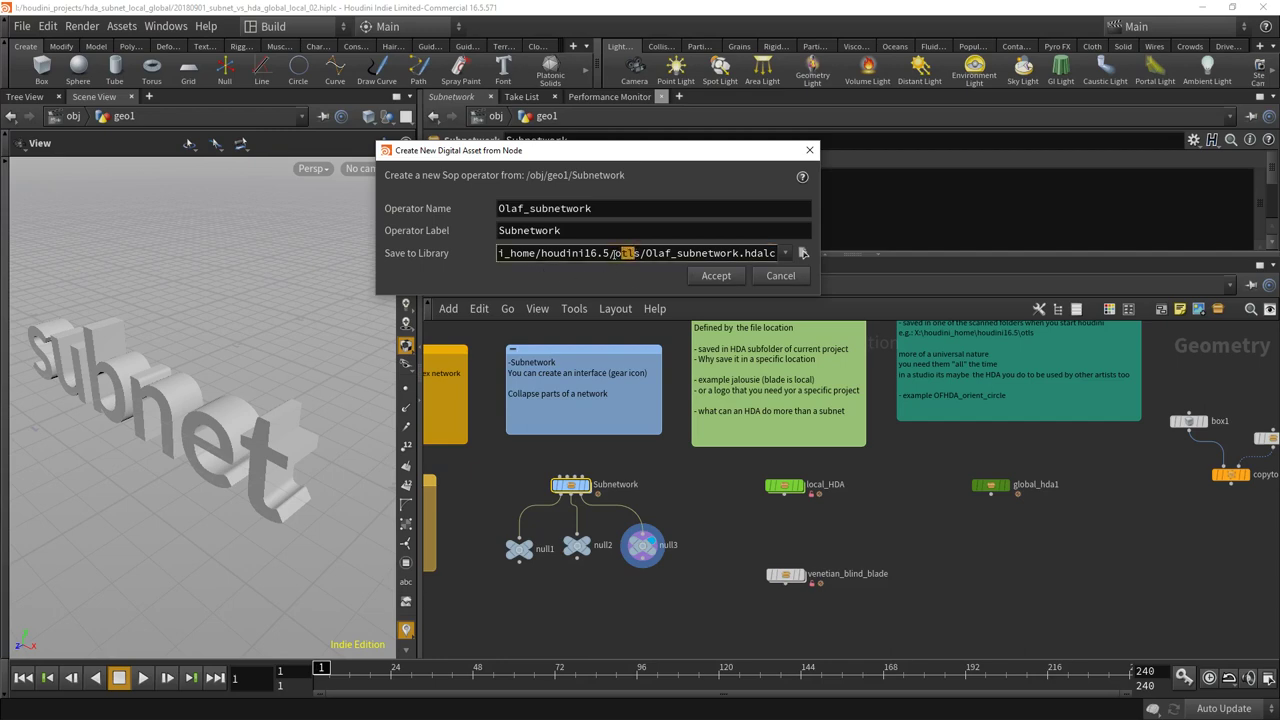
double_click(626, 253)
Cancel the digital asset creation and open the Asset Manager centred on screen.
click(780, 276)
scroll(663, 413, down, 3)
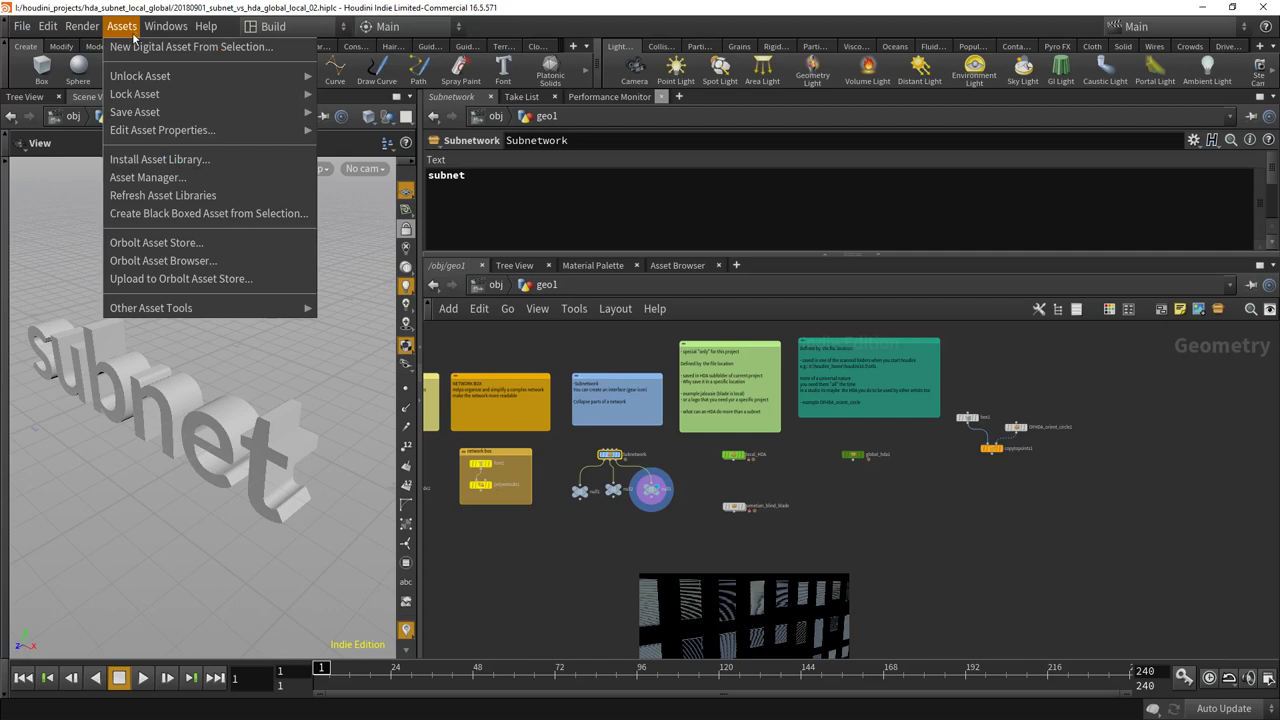
click(200, 177)
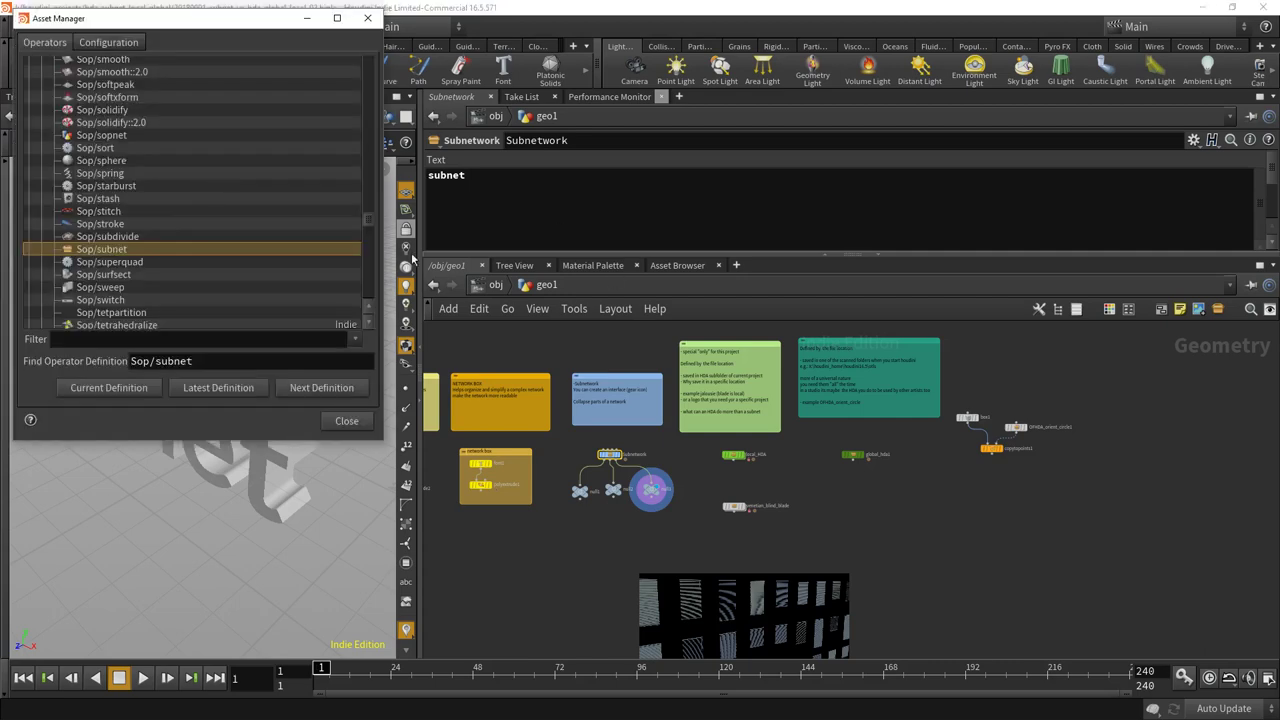
drag(232, 22, 719, 109)
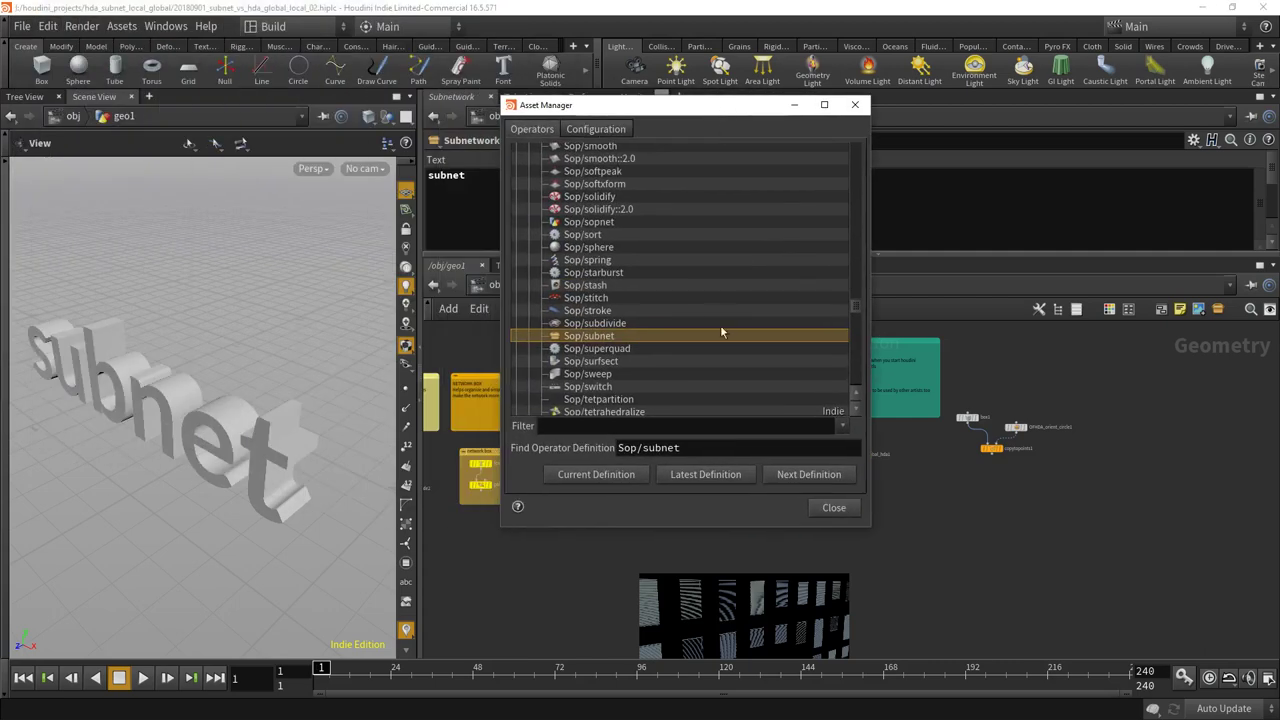
drag(856, 305, 840, 147)
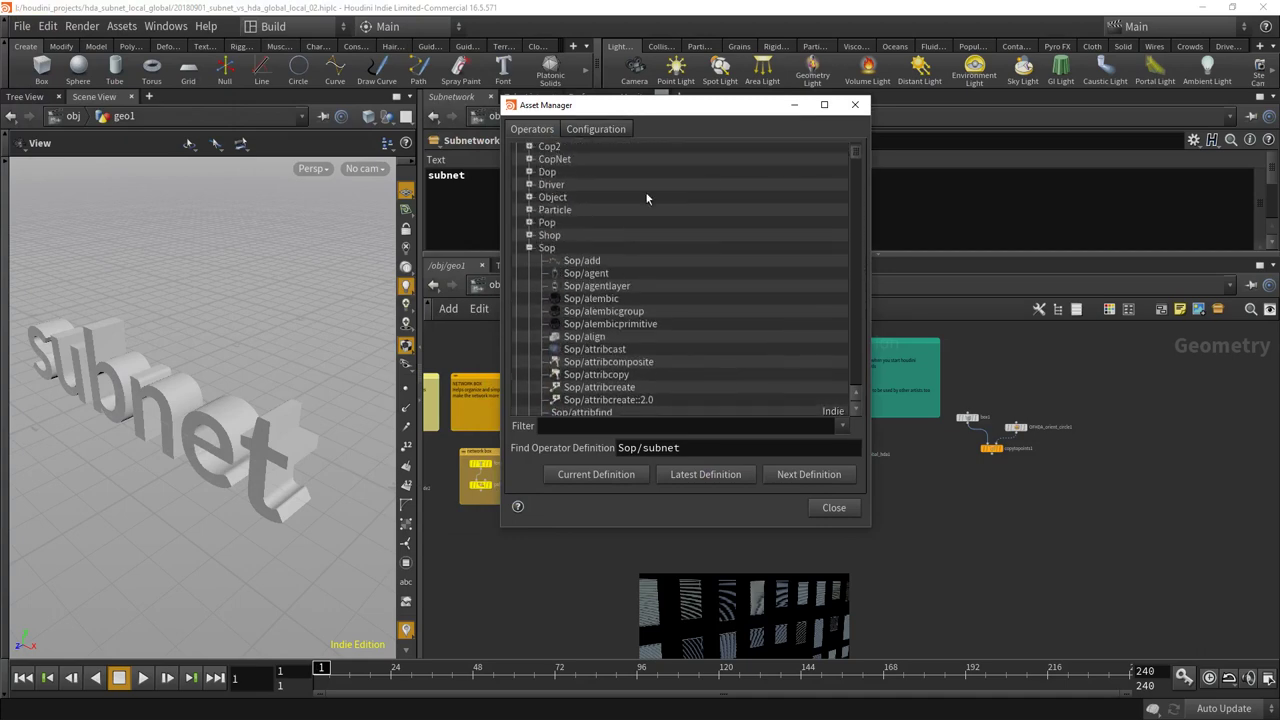
Browse the Operators tree, collapsing Sop and expanding the Driver, Pop and Vop branches.
click(528, 248)
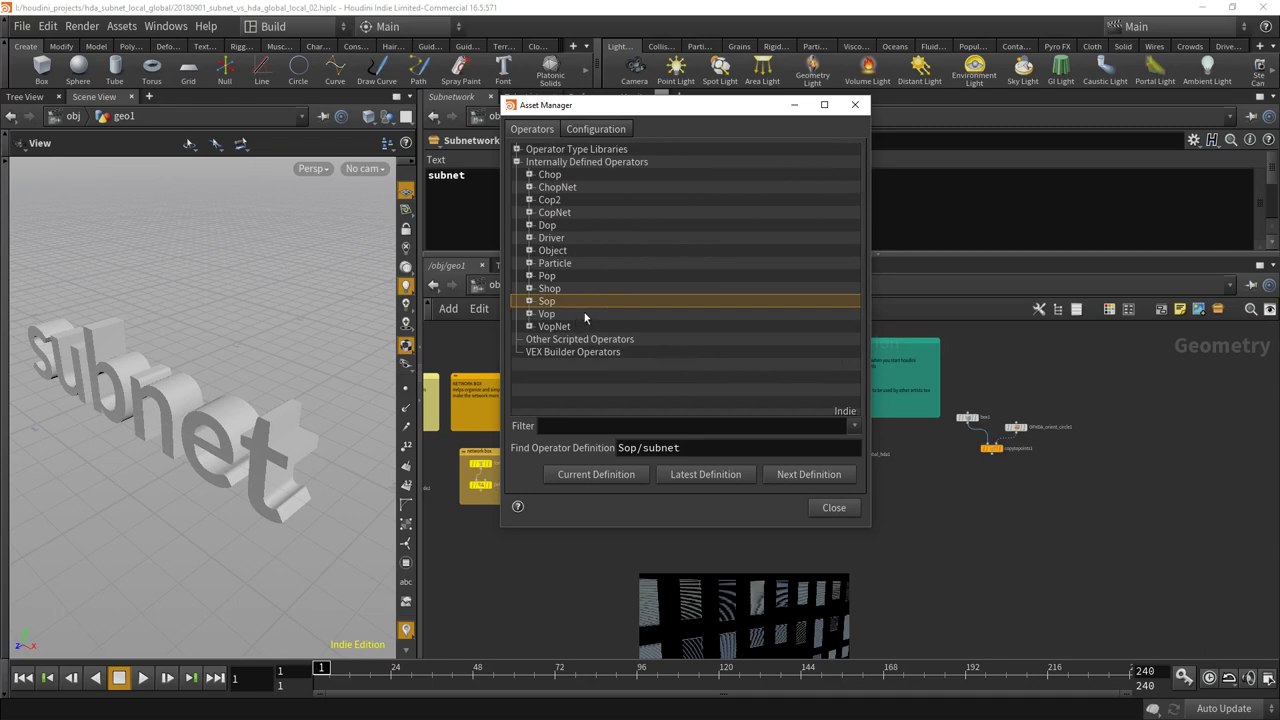
click(530, 238)
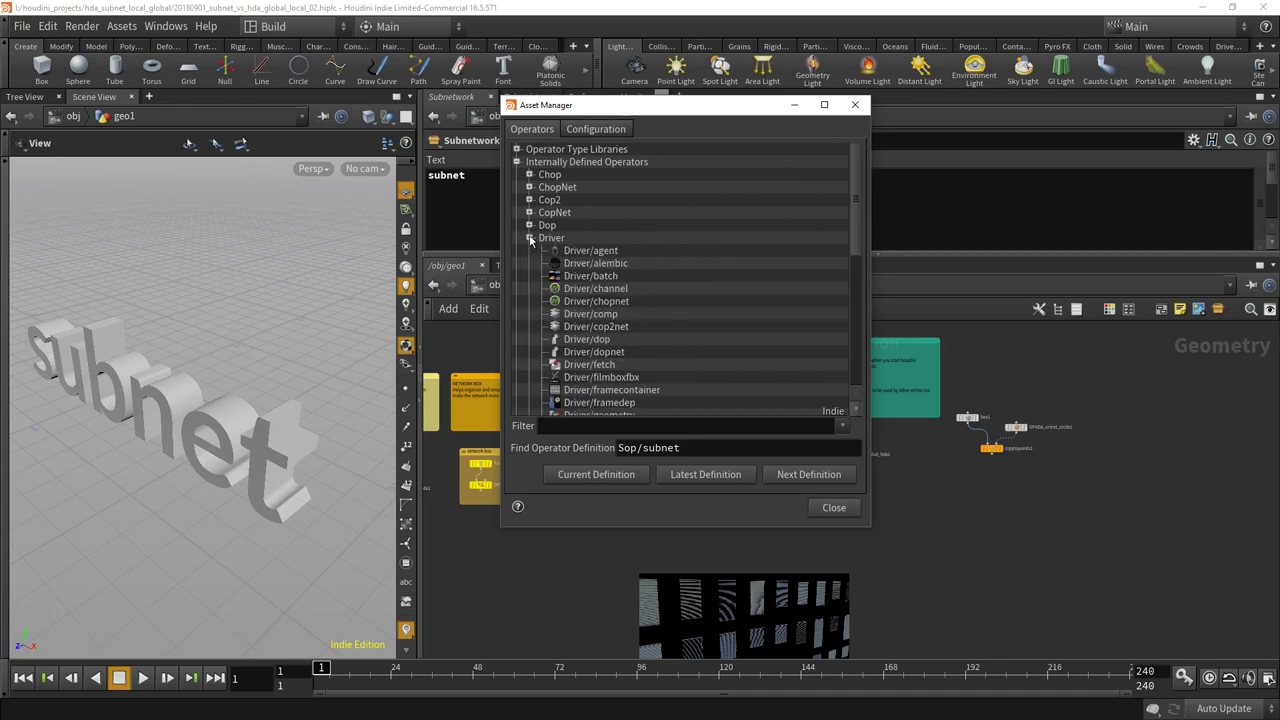
scroll(651, 304, down, 4)
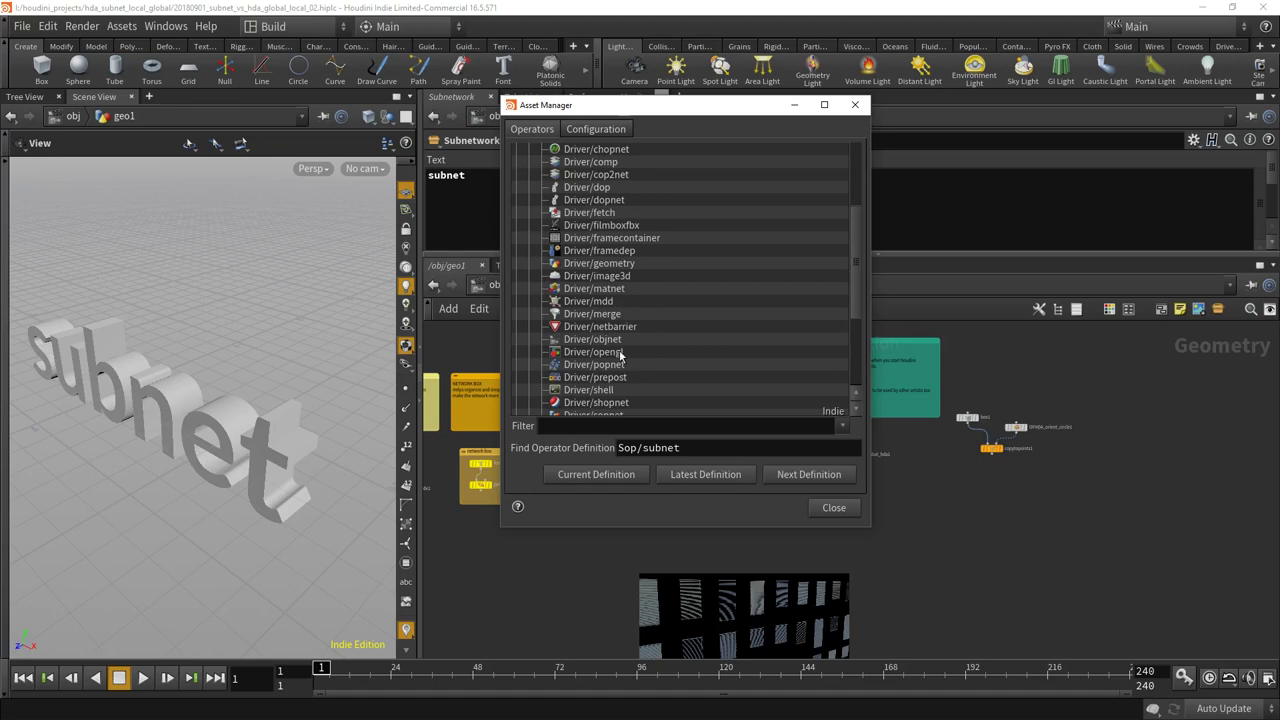
scroll(625, 386, down, 10)
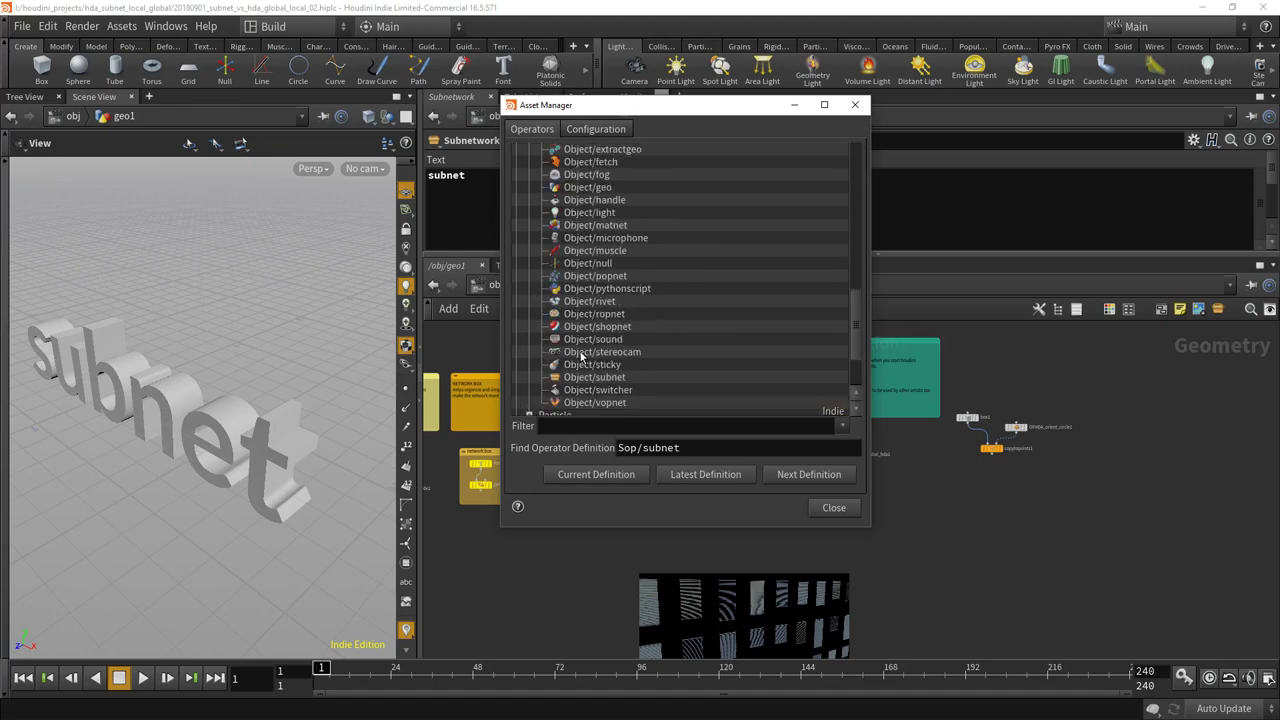
scroll(580, 357, down, 3)
click(530, 333)
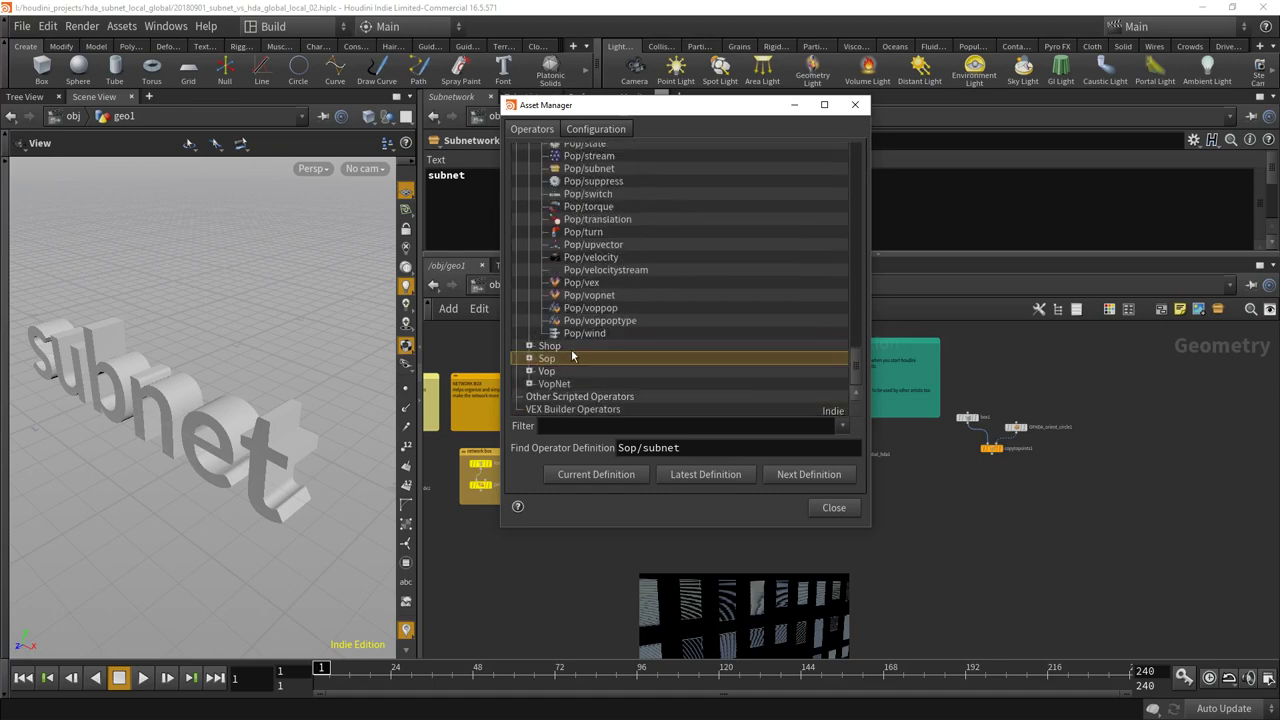
click(530, 371)
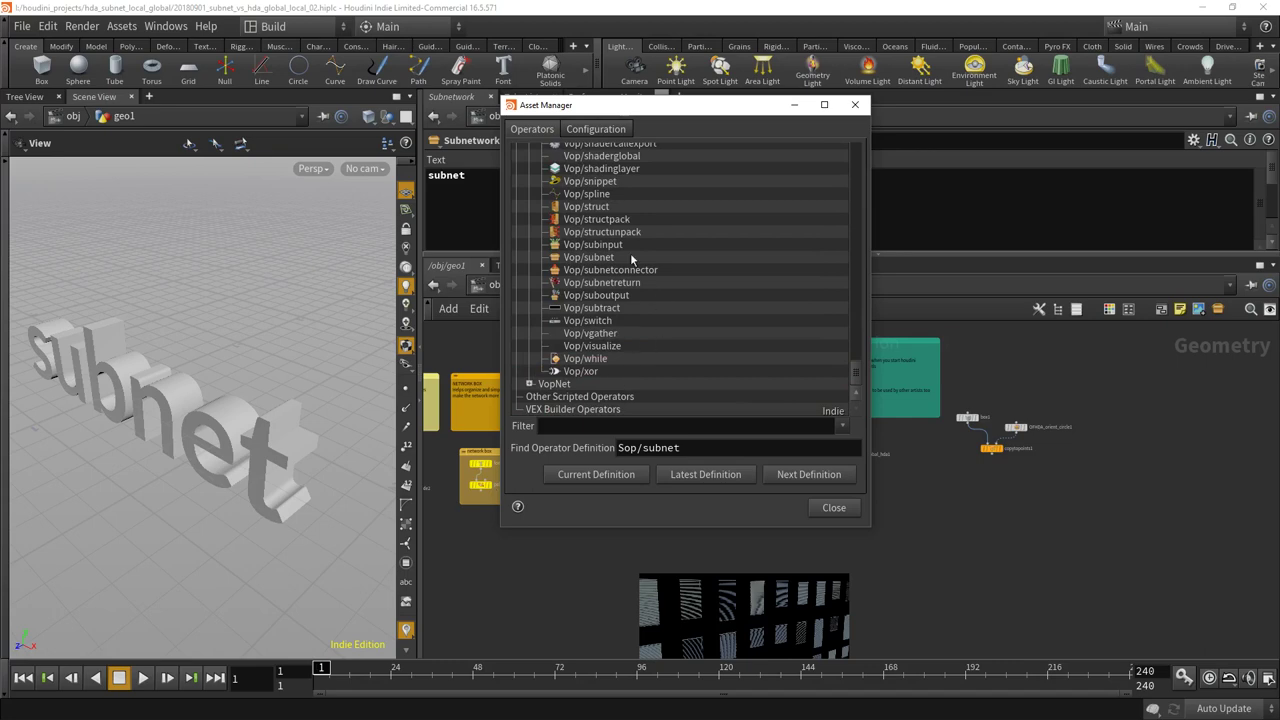
Close the Asset Manager and inspect the local_HDA node's parameters.
click(835, 508)
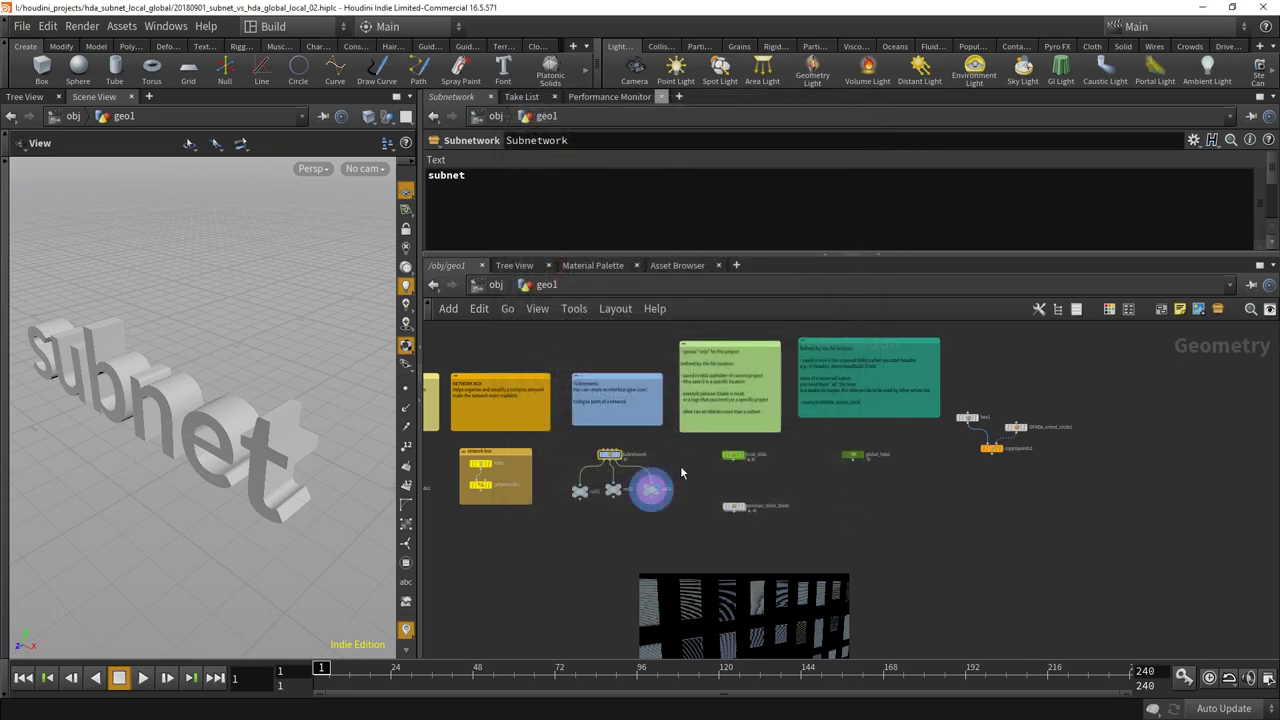
scroll(680, 472, up, 5)
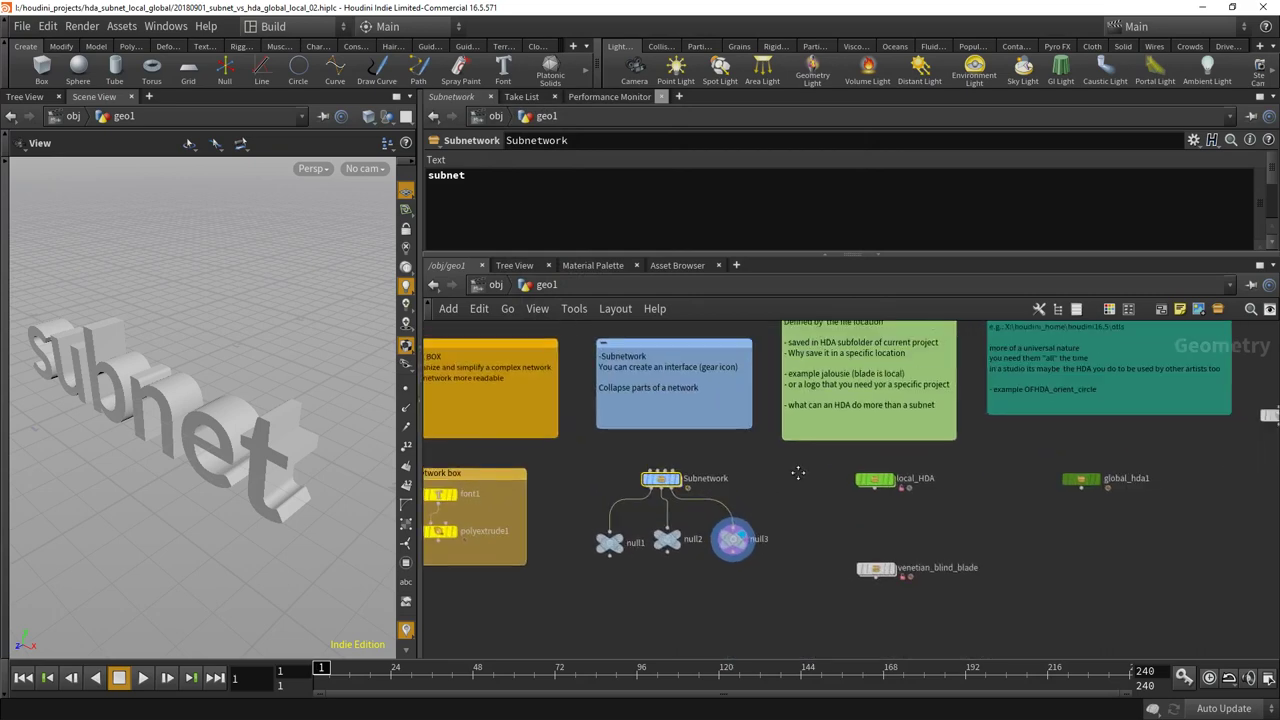
click(867, 492)
Review New Digital Asset From Selection settings for Subnetwork, then cancel without creating it.
click(662, 495)
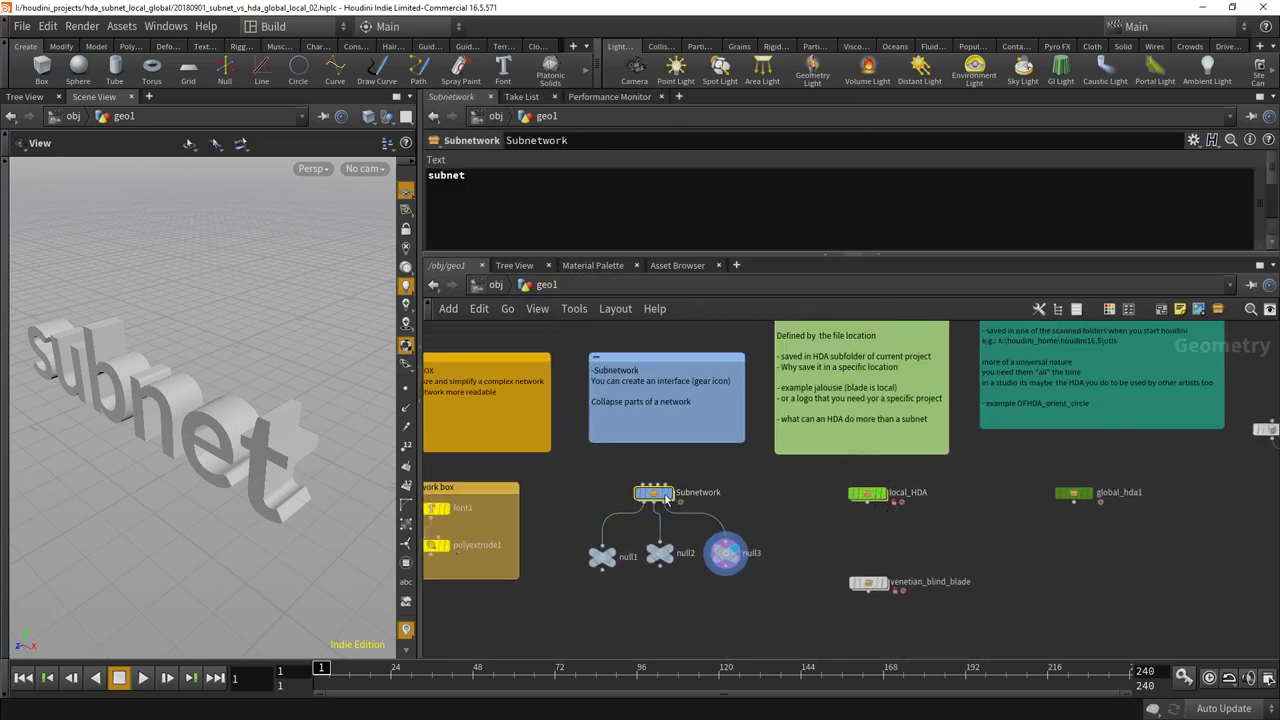
click(120, 28)
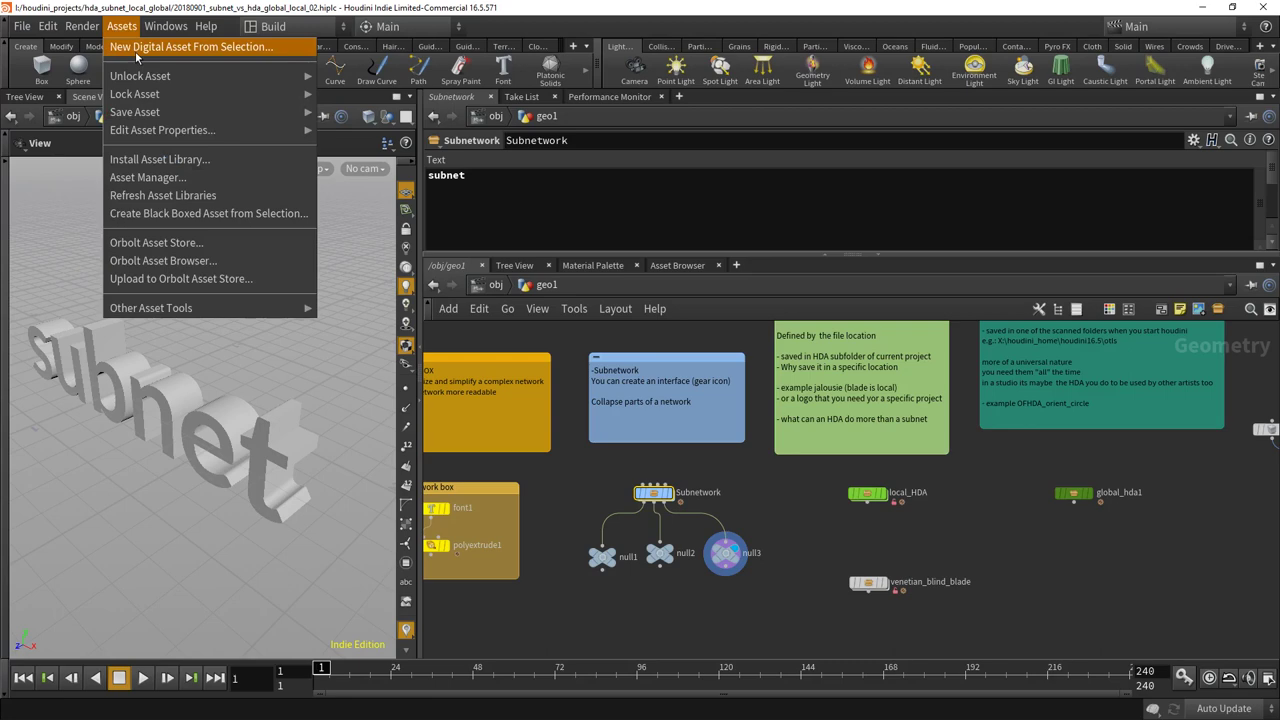
click(137, 57)
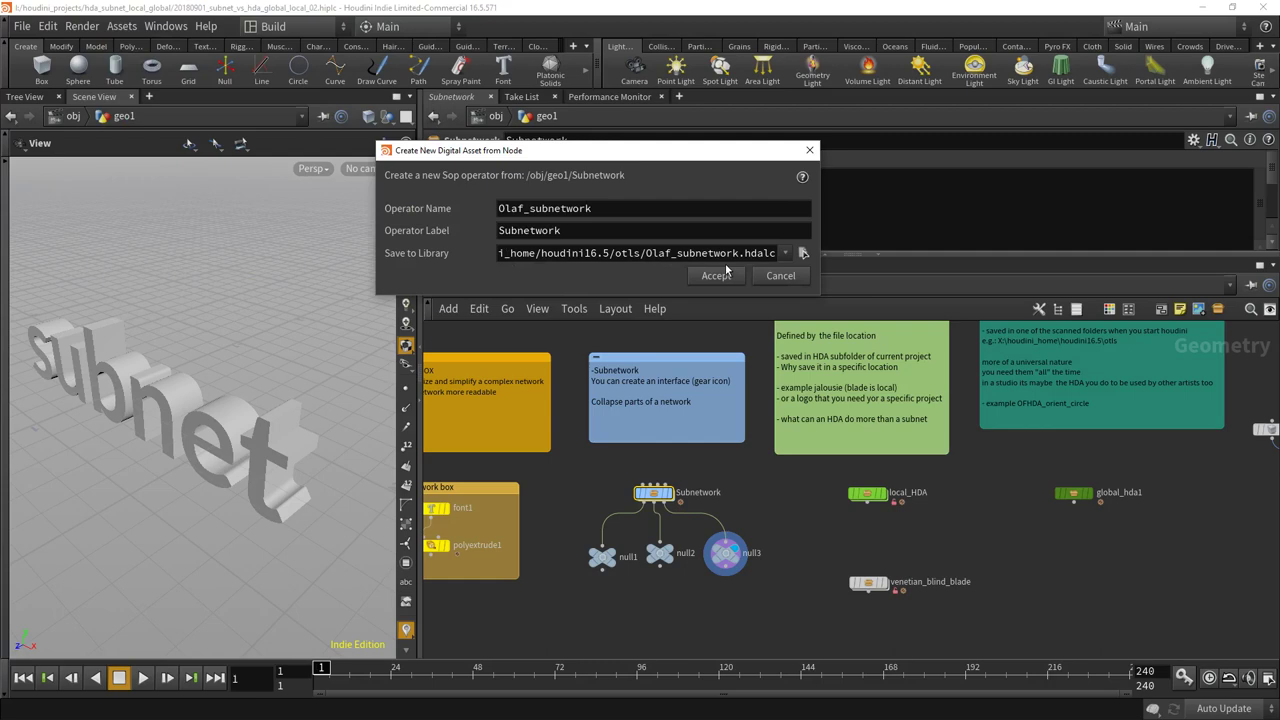
click(779, 276)
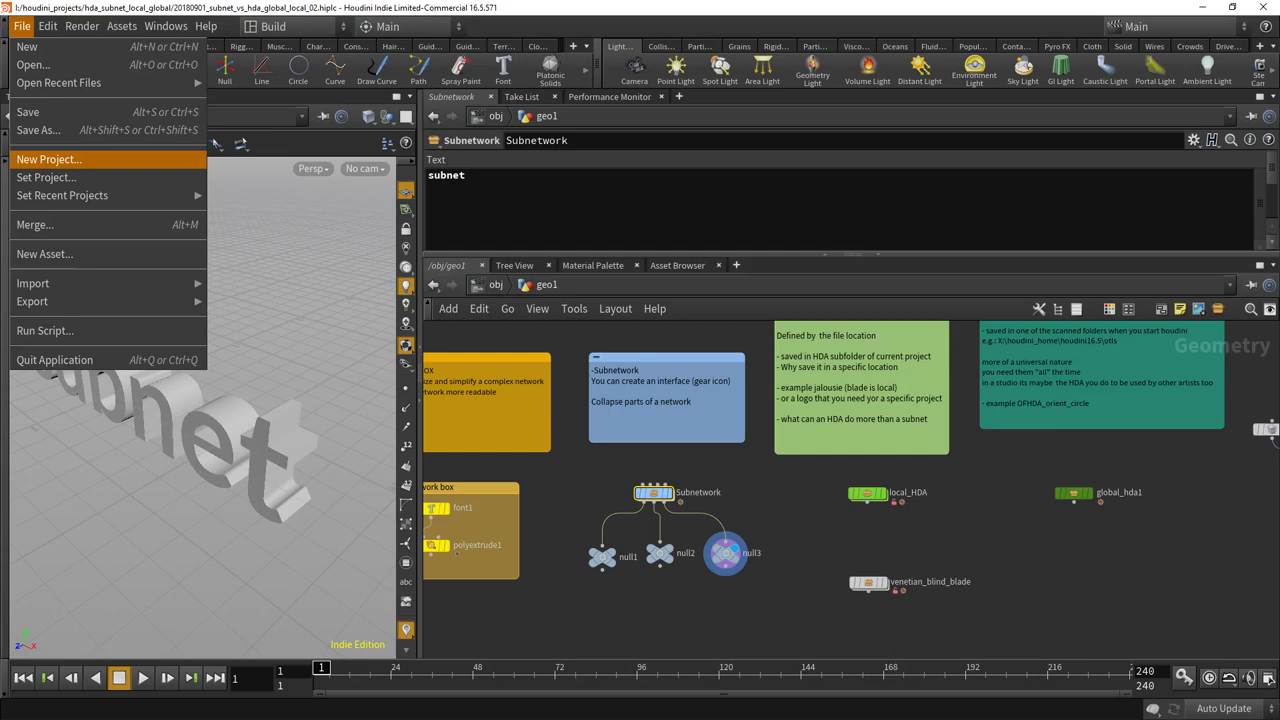
Close the File menu, look up 'loca' in the Tab node search, then dismiss it.
click(976, 540)
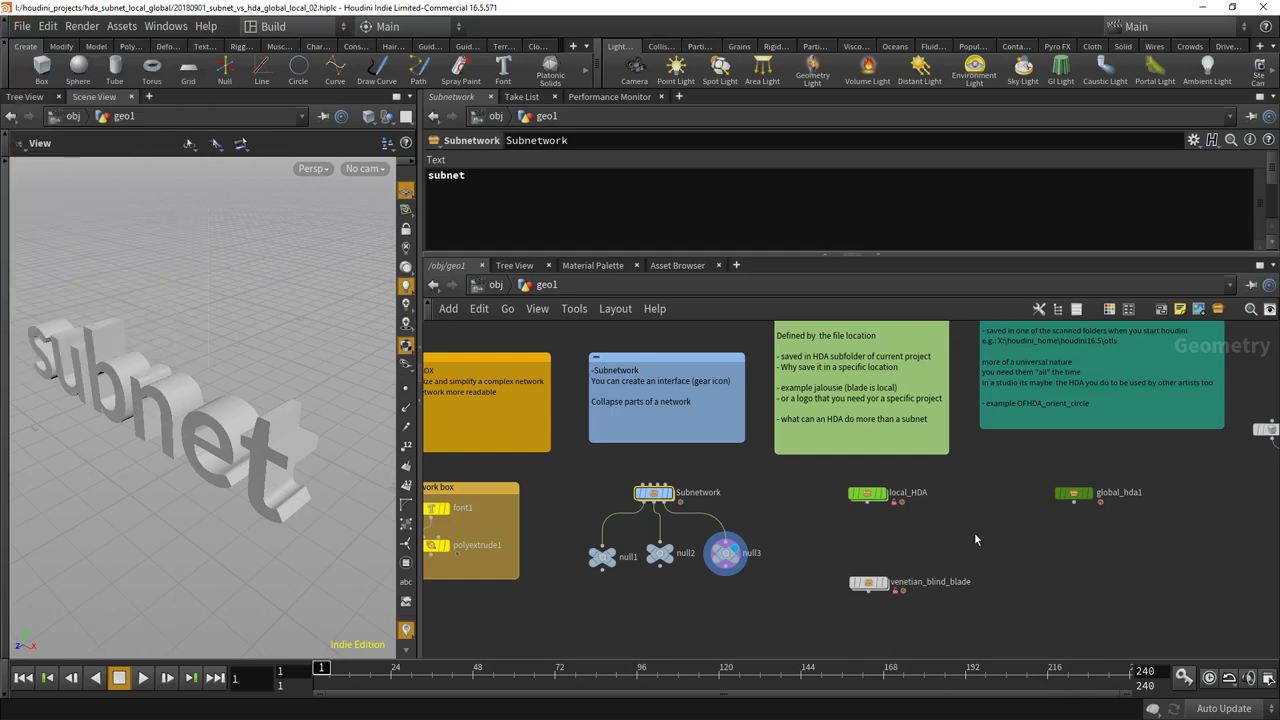
key(Tab)
text(lo)
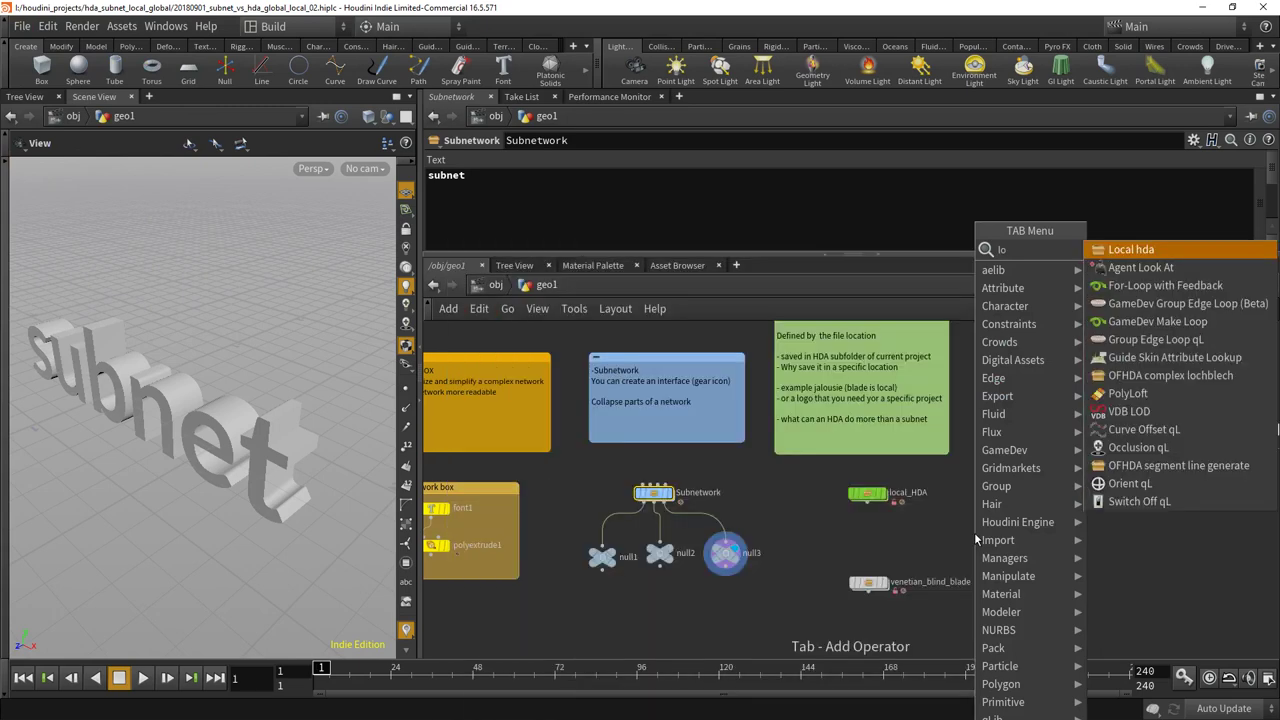
text(cal)
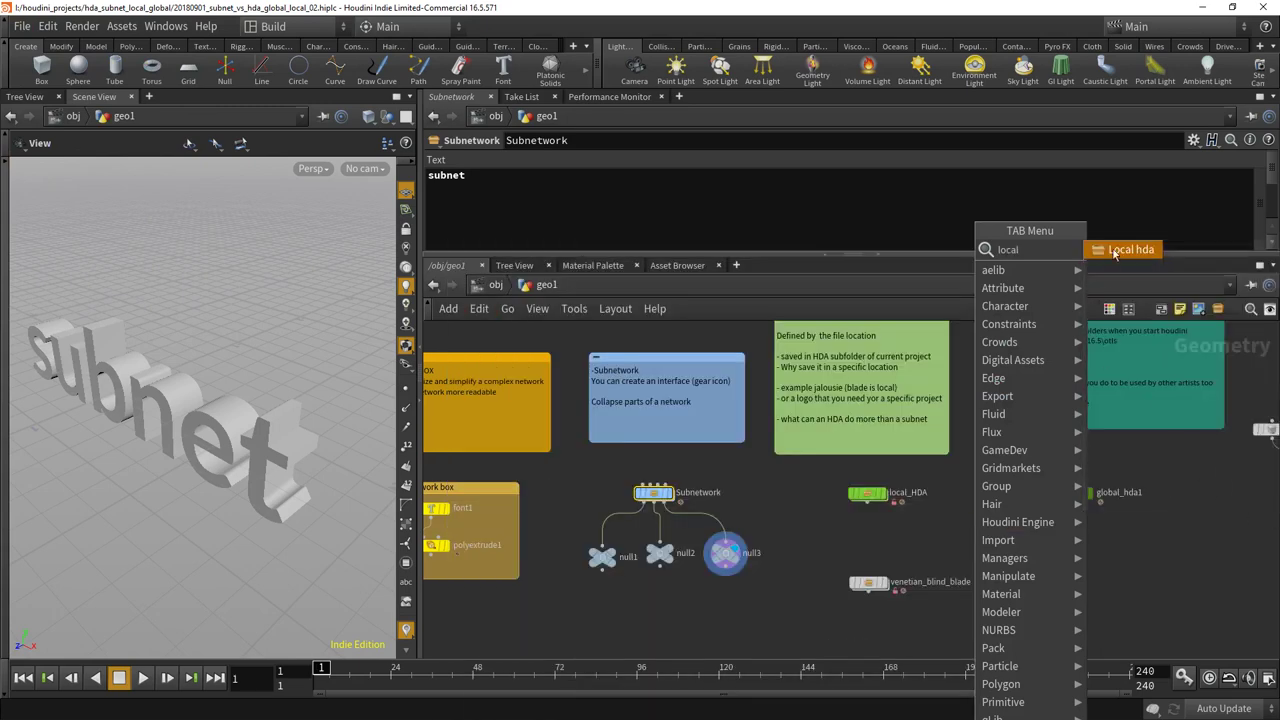
key(Escape)
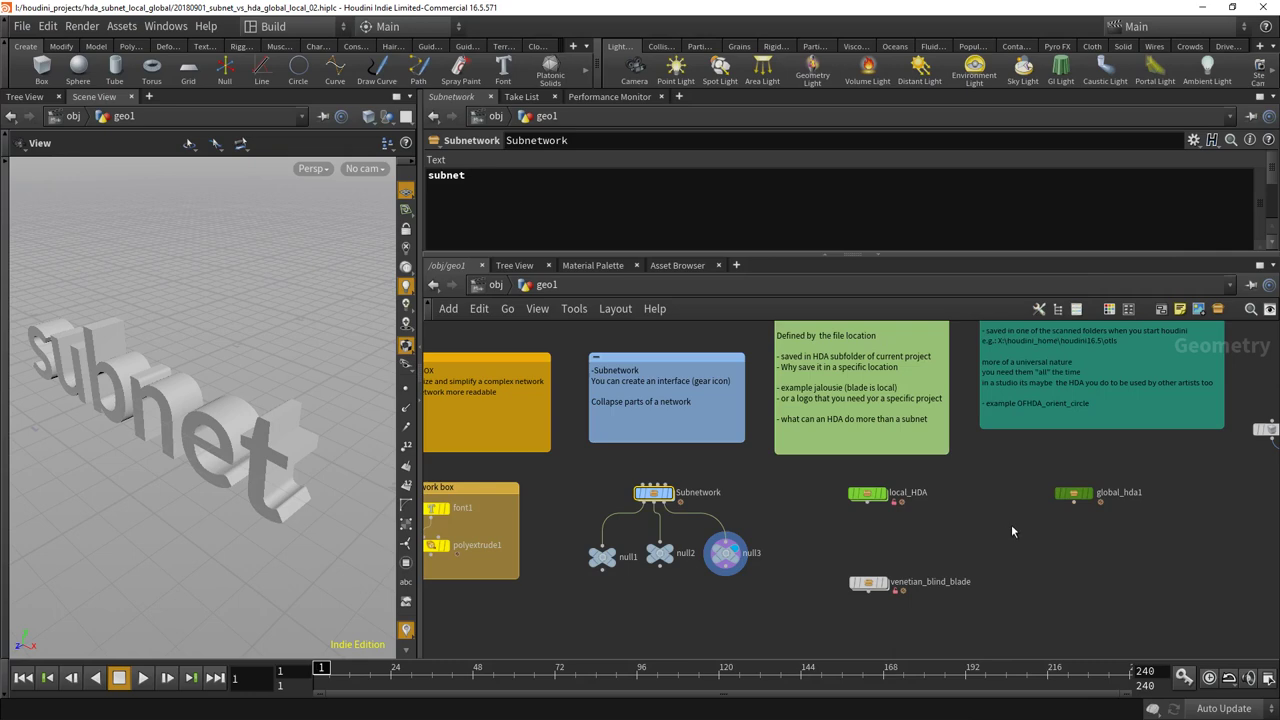
Add a Geometry node via Tab 'geo', dive into geo1 and delete the default file1 node.
key(super+d)
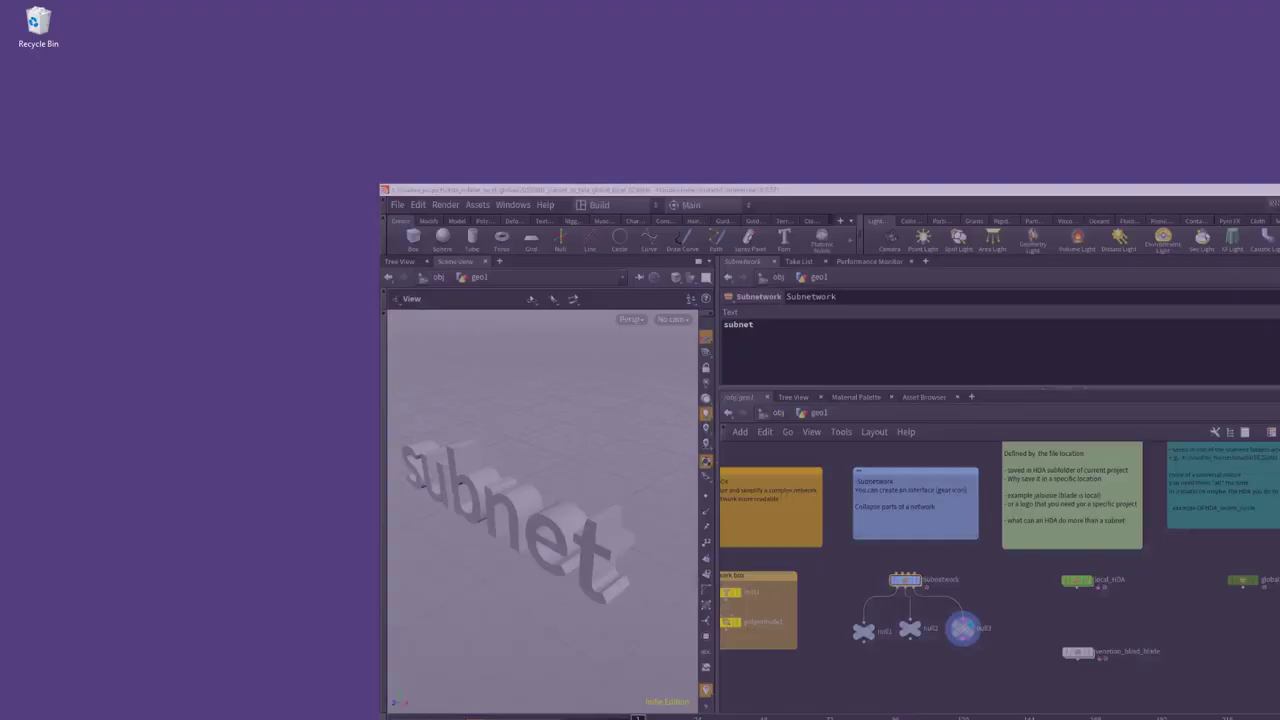
key(super+d)
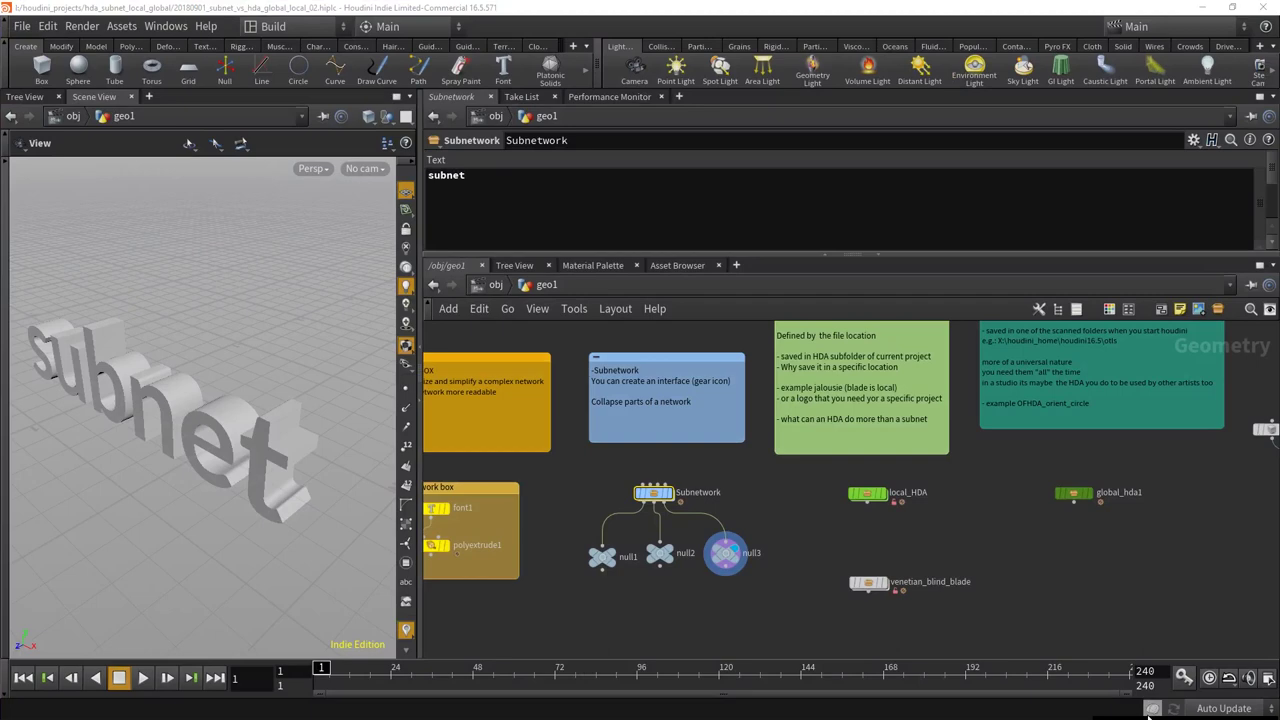
click(1152, 708)
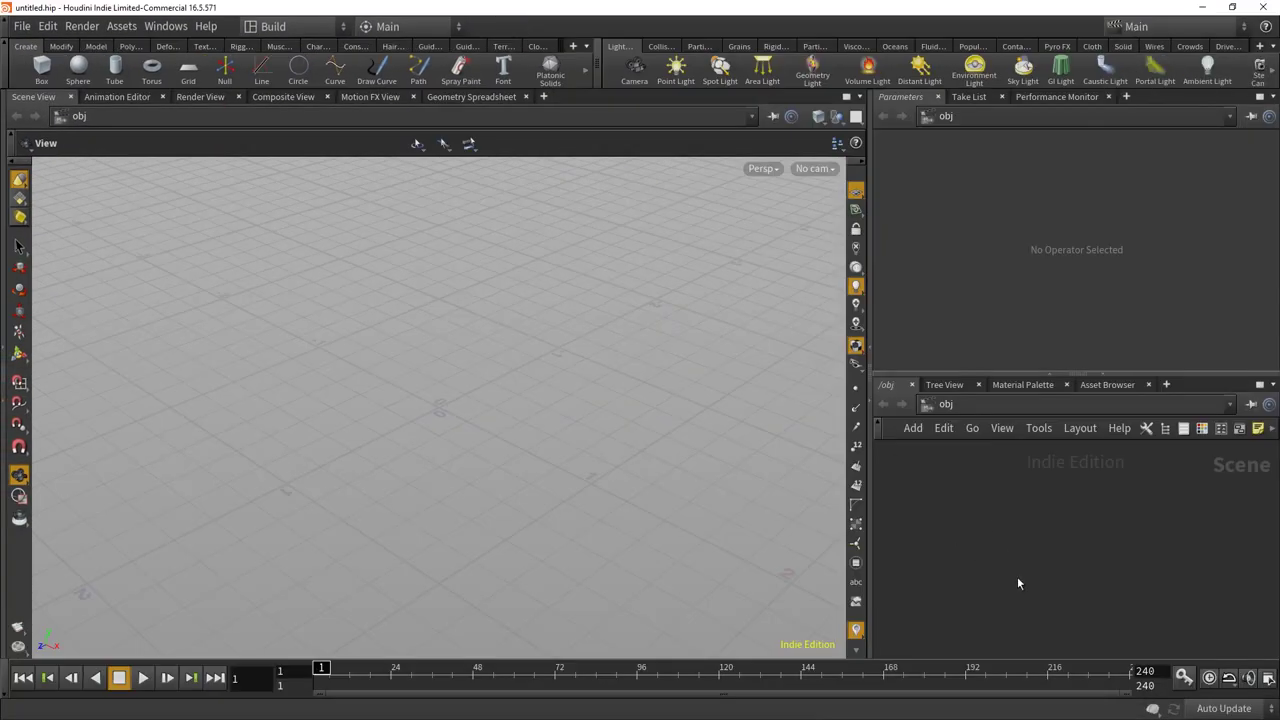
key(Tab)
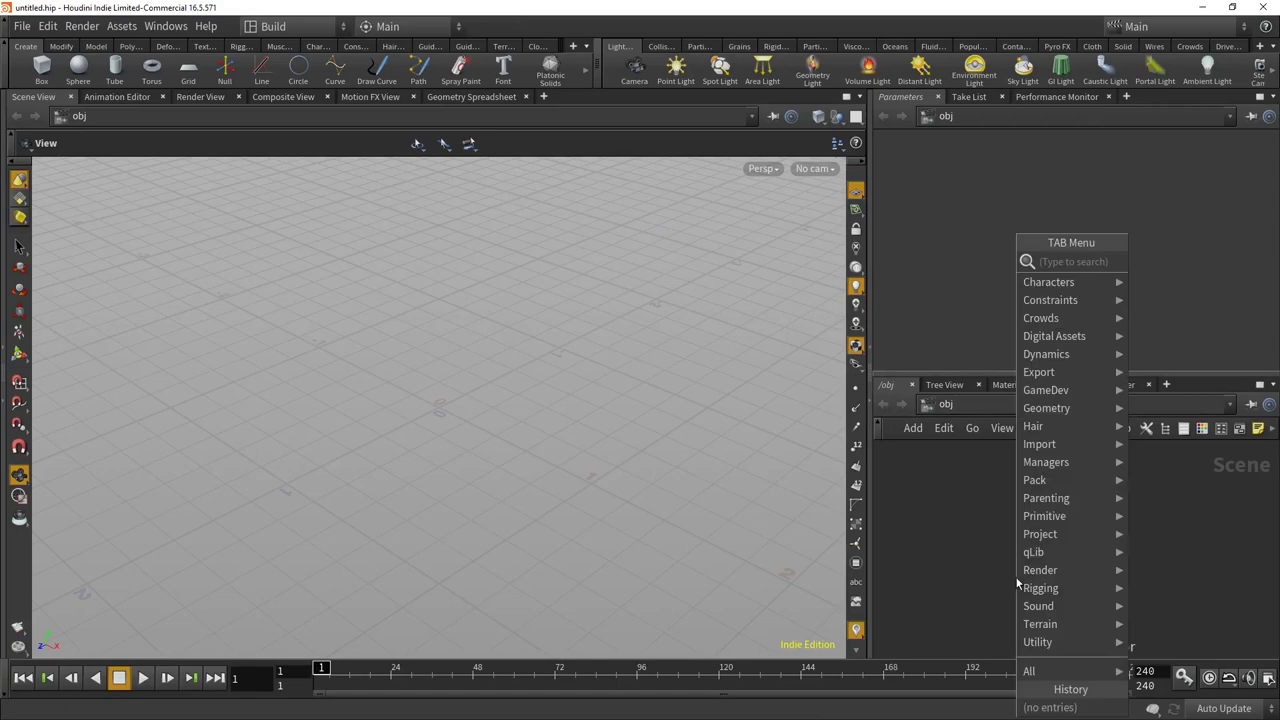
text(geo)
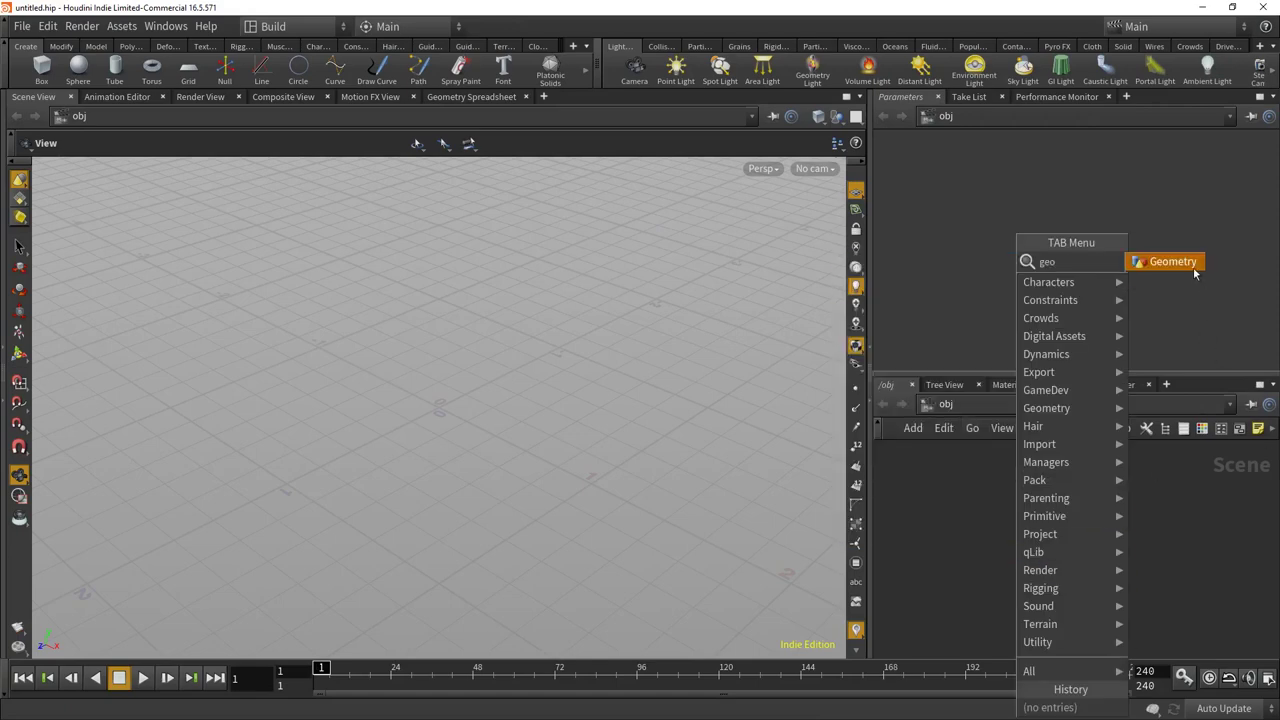
click(1172, 262)
click(1010, 533)
double_click(1011, 534)
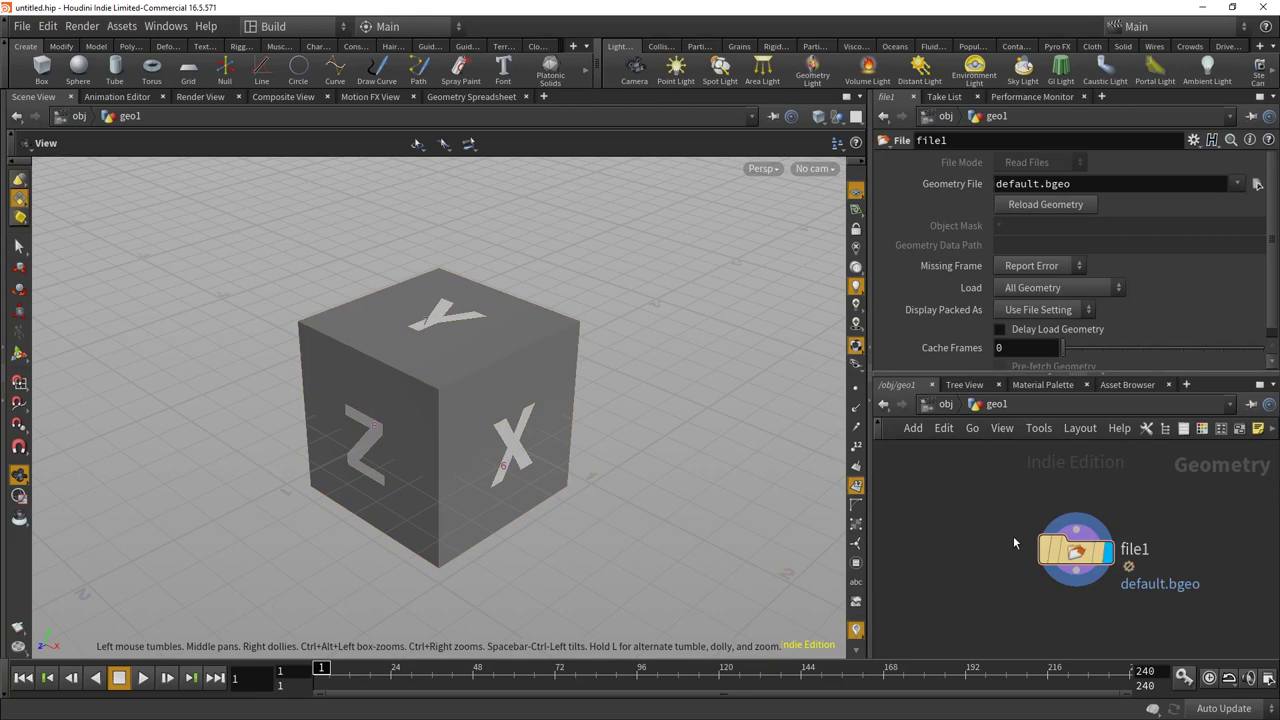
key(Delete)
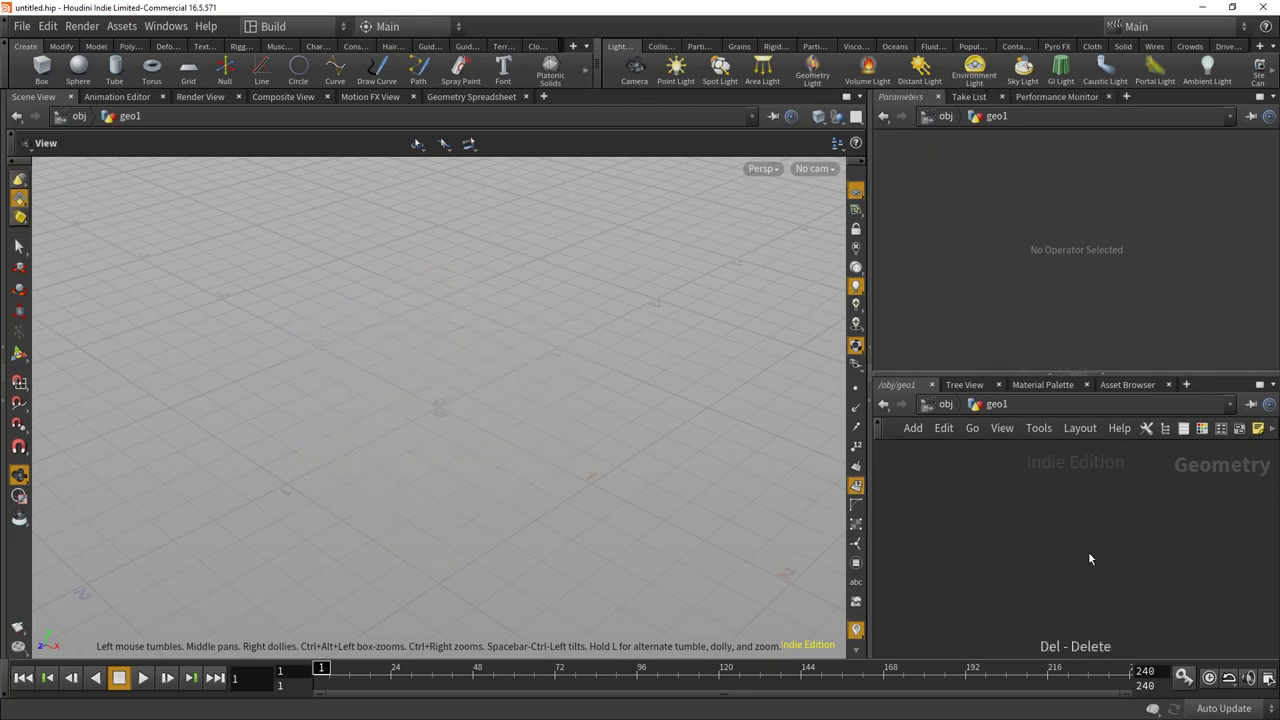
Search the Tab menu for 'loc', then dismiss it without adding anything.
key(Tab)
text(loc)
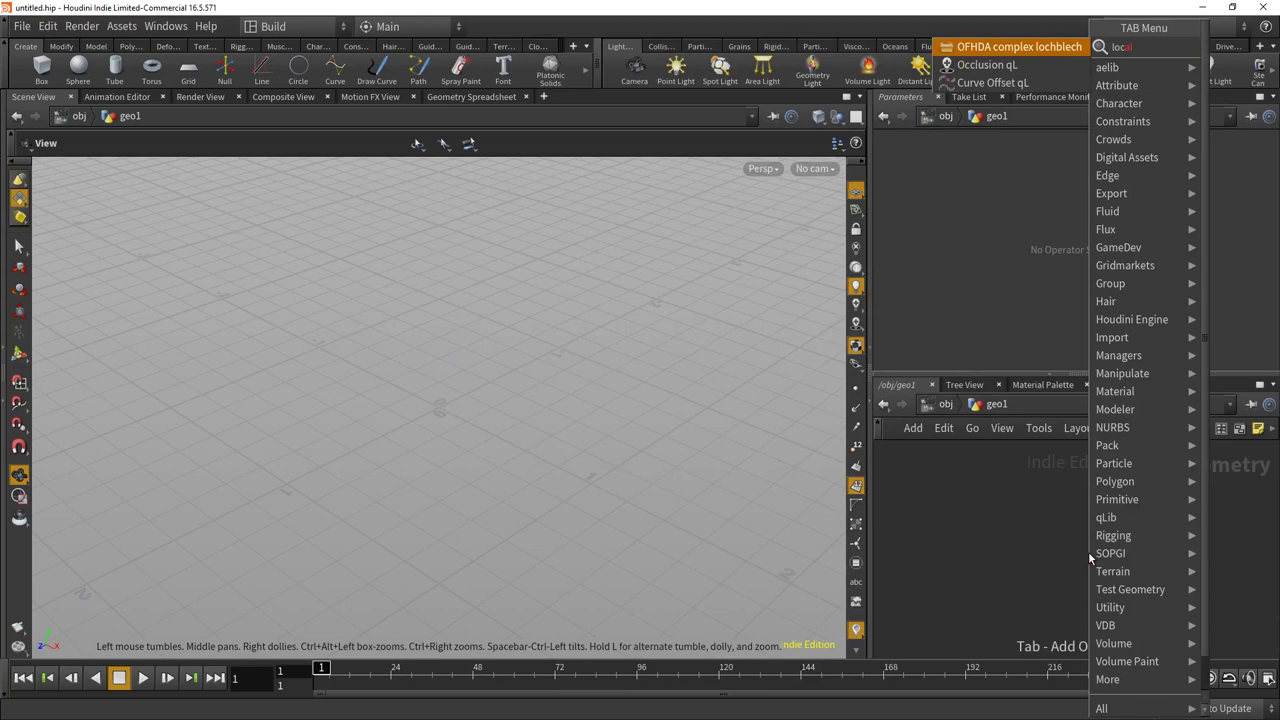
key(Escape)
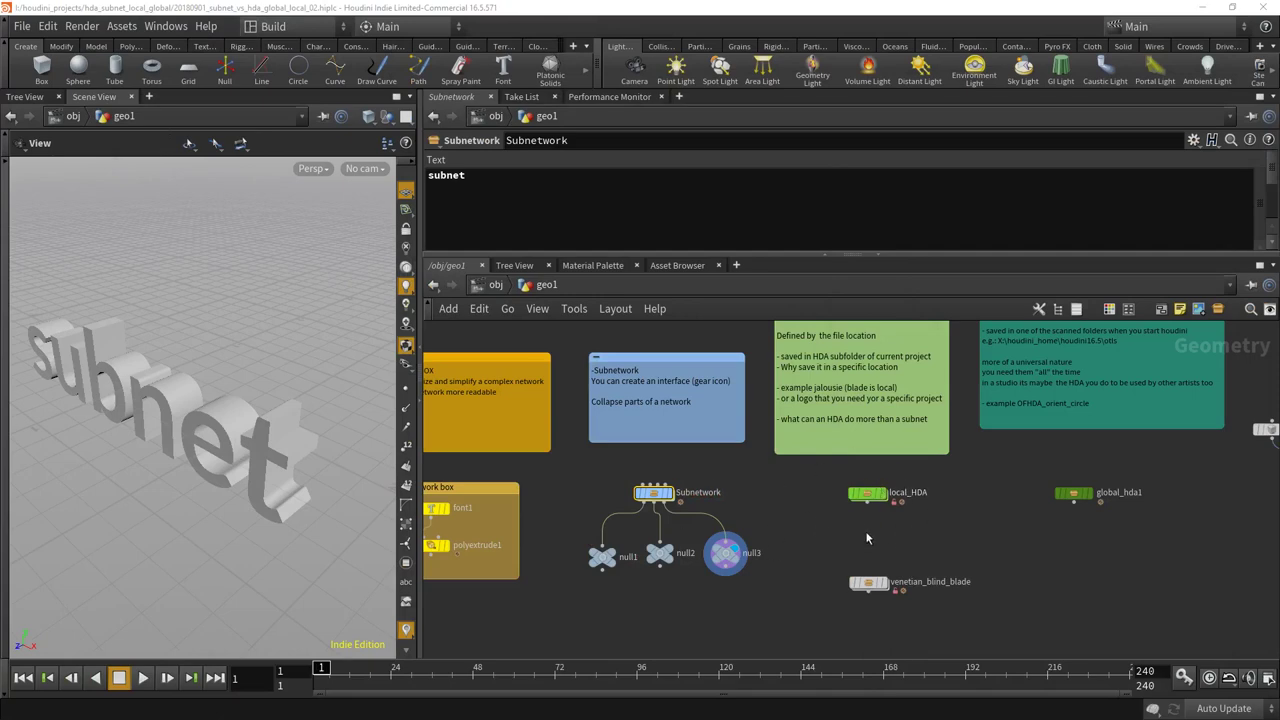
mouse_move(1082, 505)
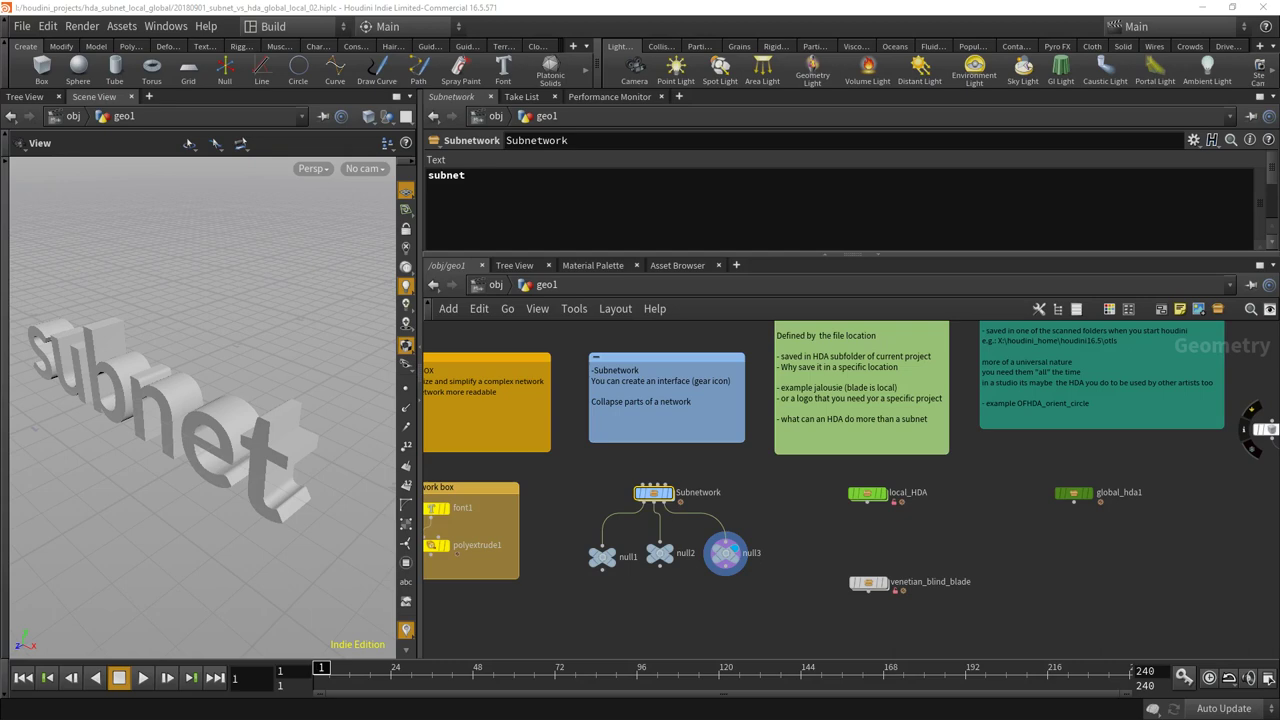
Select venetian_blind_blade to show its parameters and pan across the blind reference image.
click(870, 586)
scroll(918, 546, down, 5)
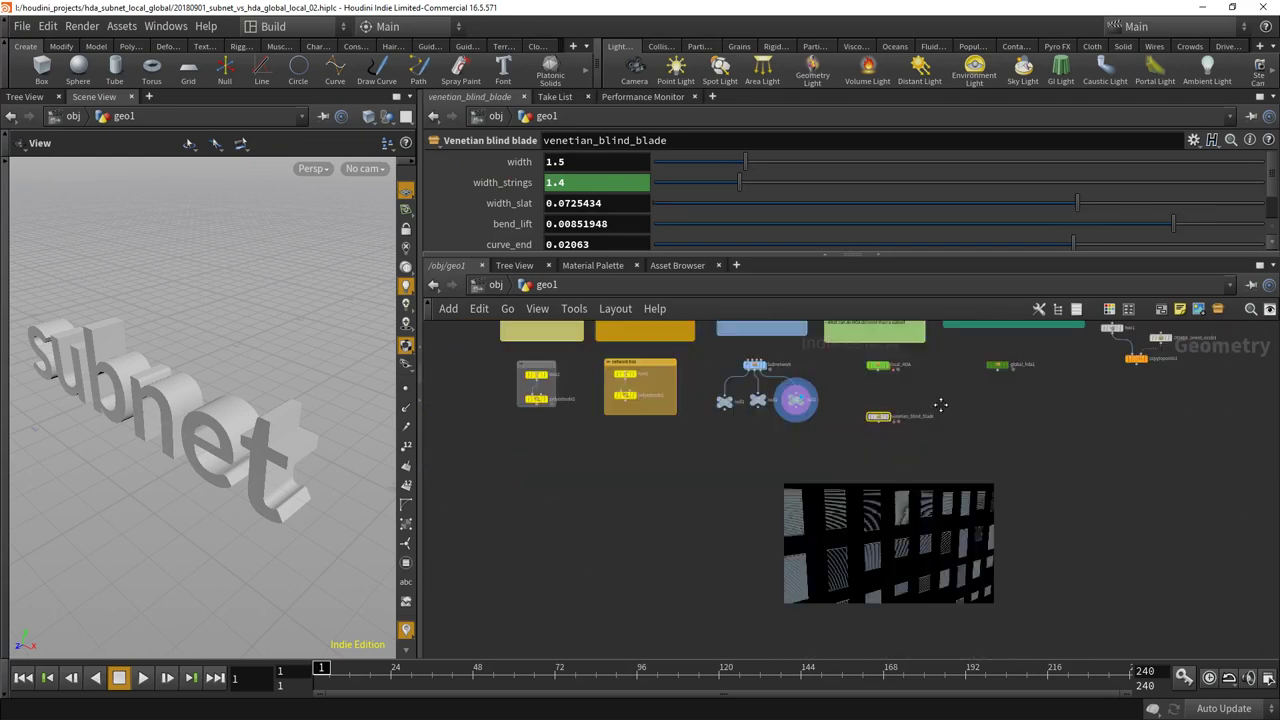
scroll(917, 515, up, 6)
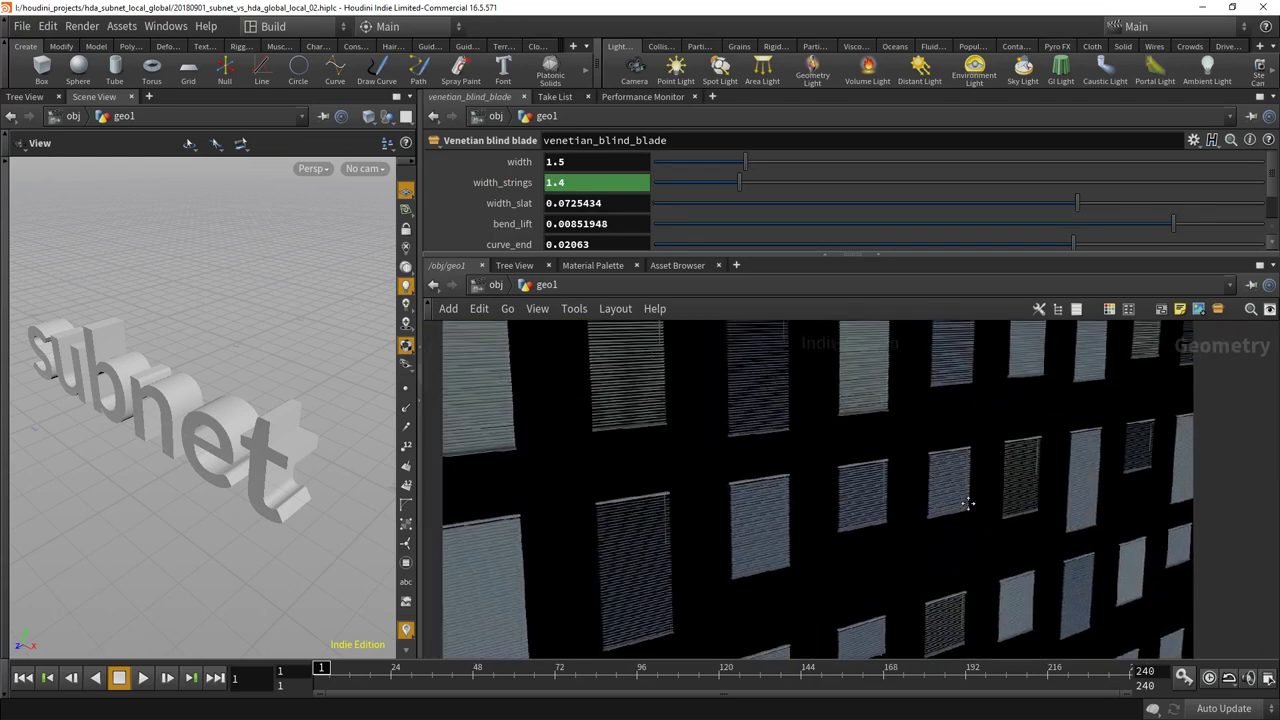
middle_drag(968, 503, 1083, 419)
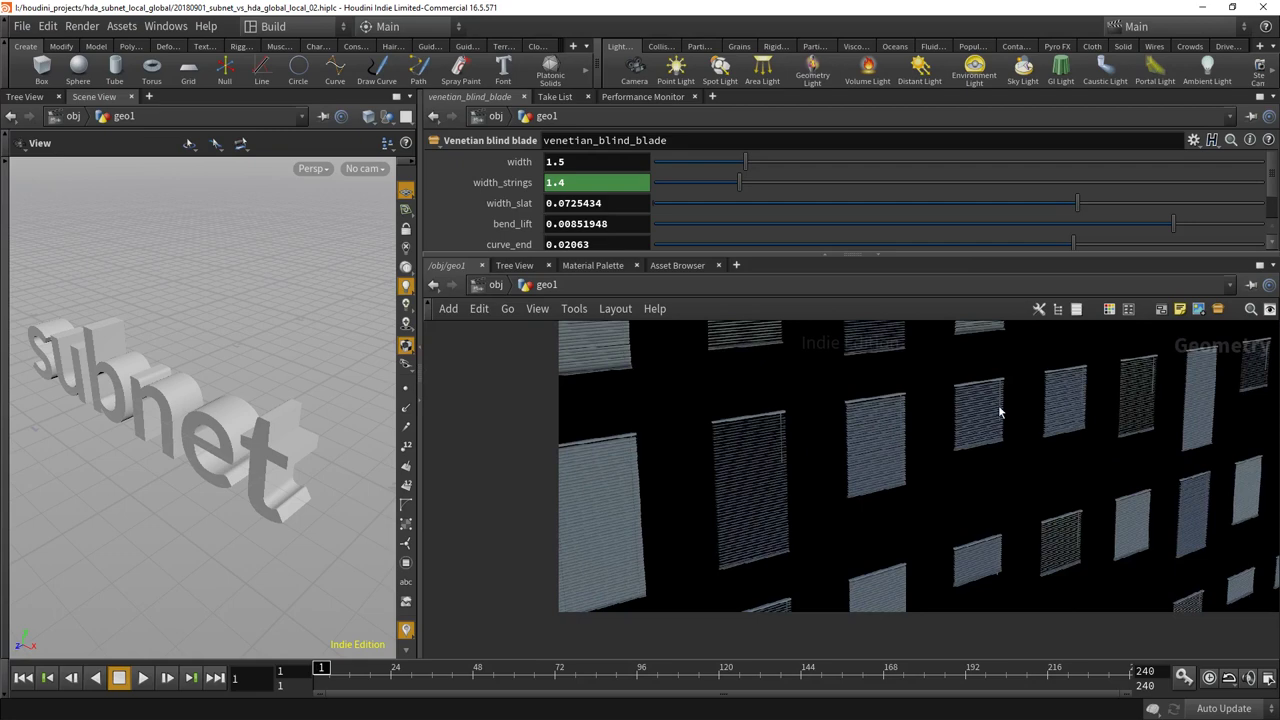
middle_drag(1000, 412, 1006, 509)
scroll(958, 540, down, 6)
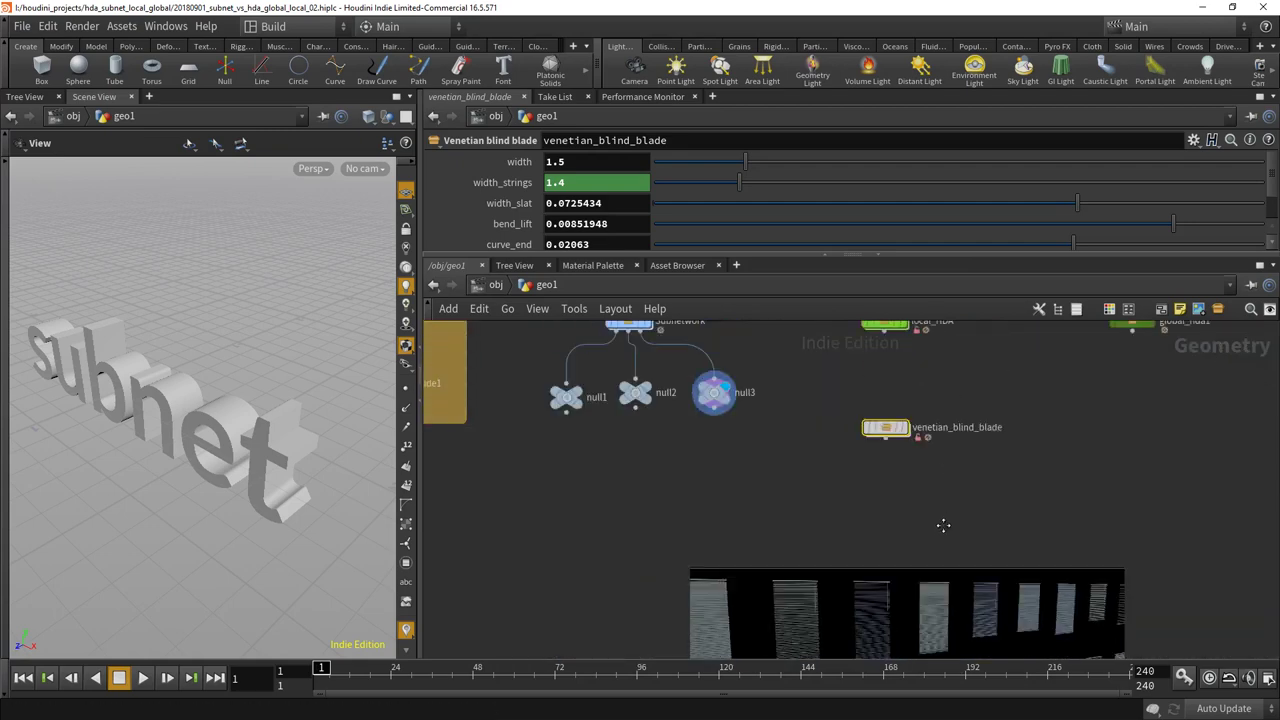
scroll(940, 530, up, 3)
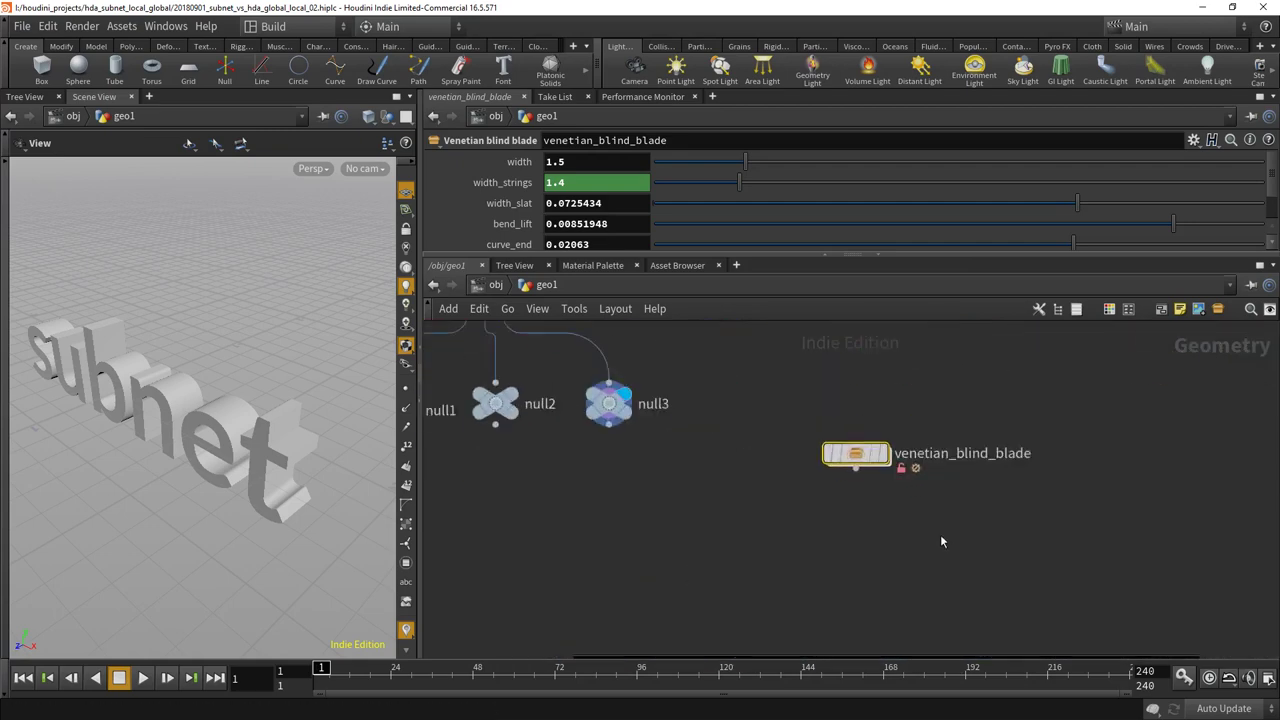
Set venetian_blind_blade's display flag and orbit the viewport around the single blade slat.
click(877, 445)
scroll(205, 410, up, 3)
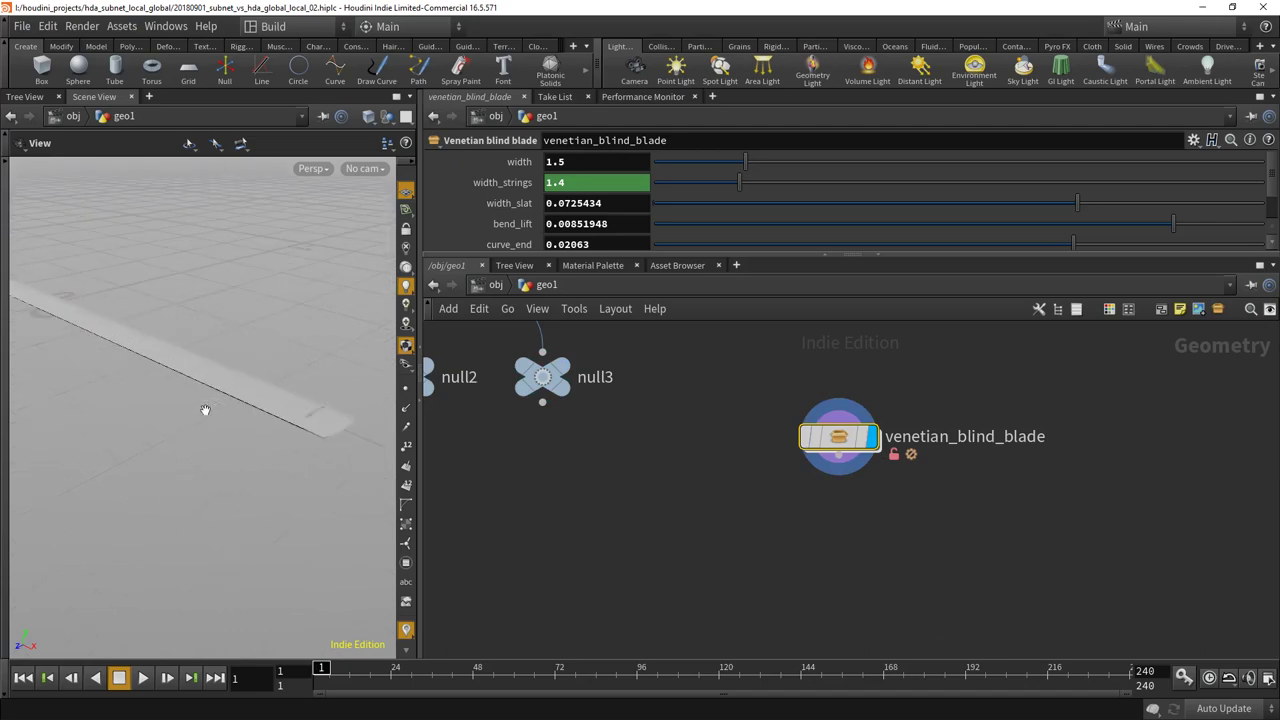
drag(205, 410, 284, 510)
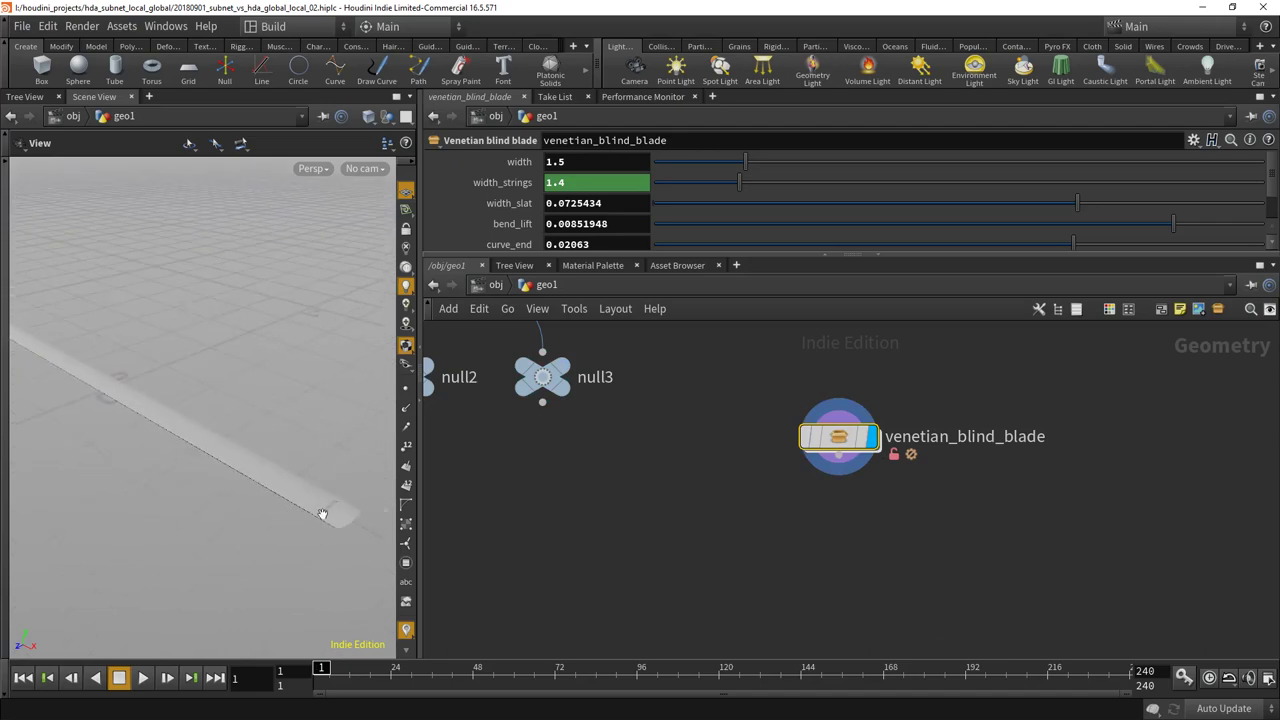
drag(323, 511, 275, 510)
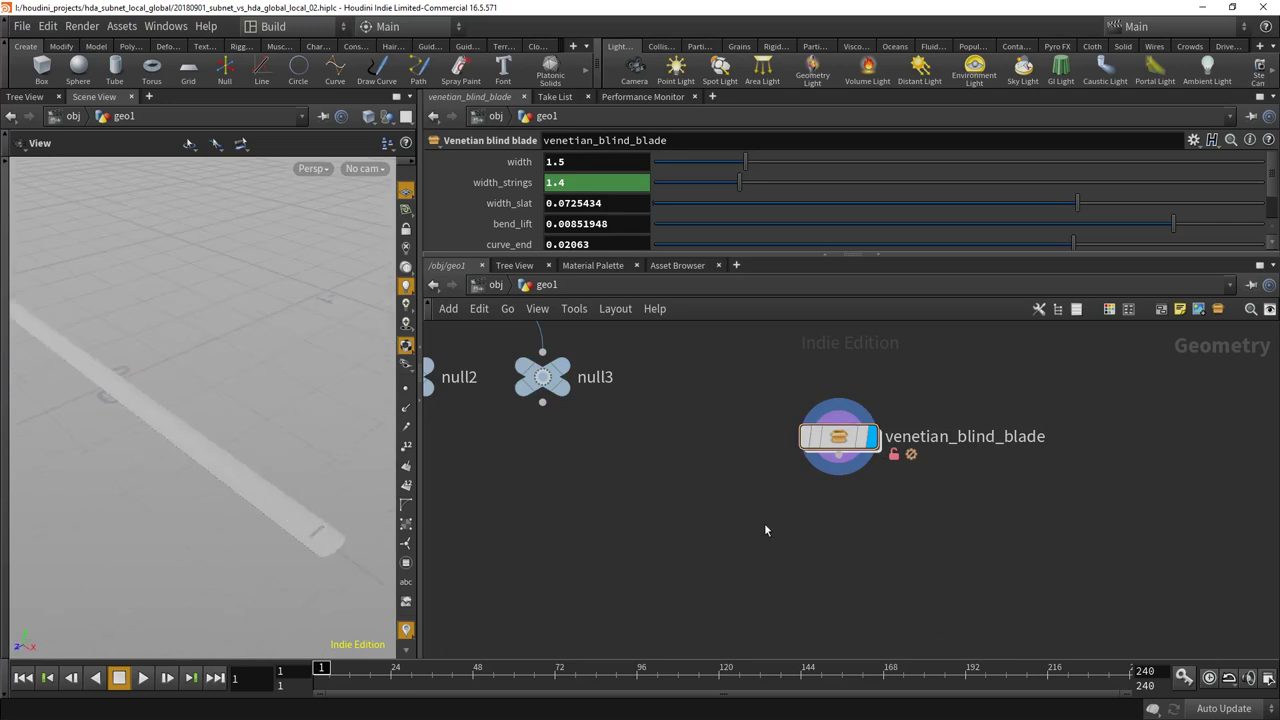
scroll(761, 522, down, 5)
scroll(792, 525, up, 4)
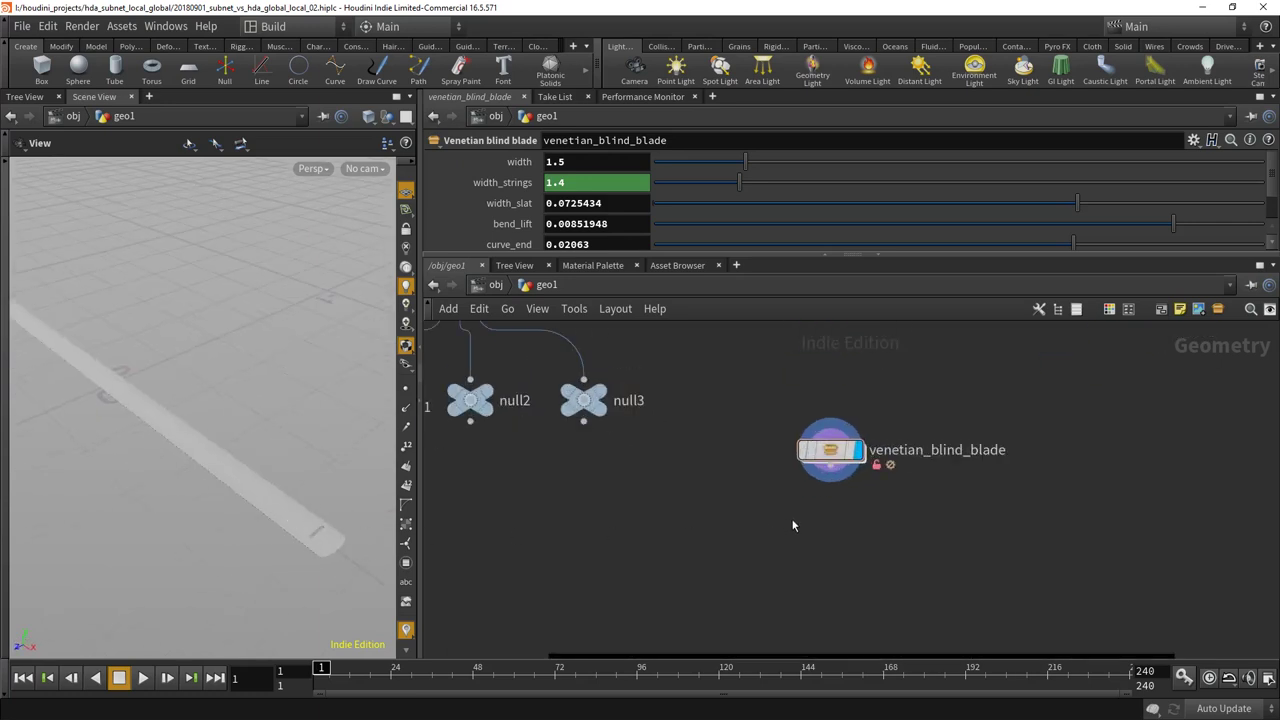
click(828, 459)
Drag the blade width slider, then stretch and bend the blade using its viewport handles.
drag(905, 255, 913, 366)
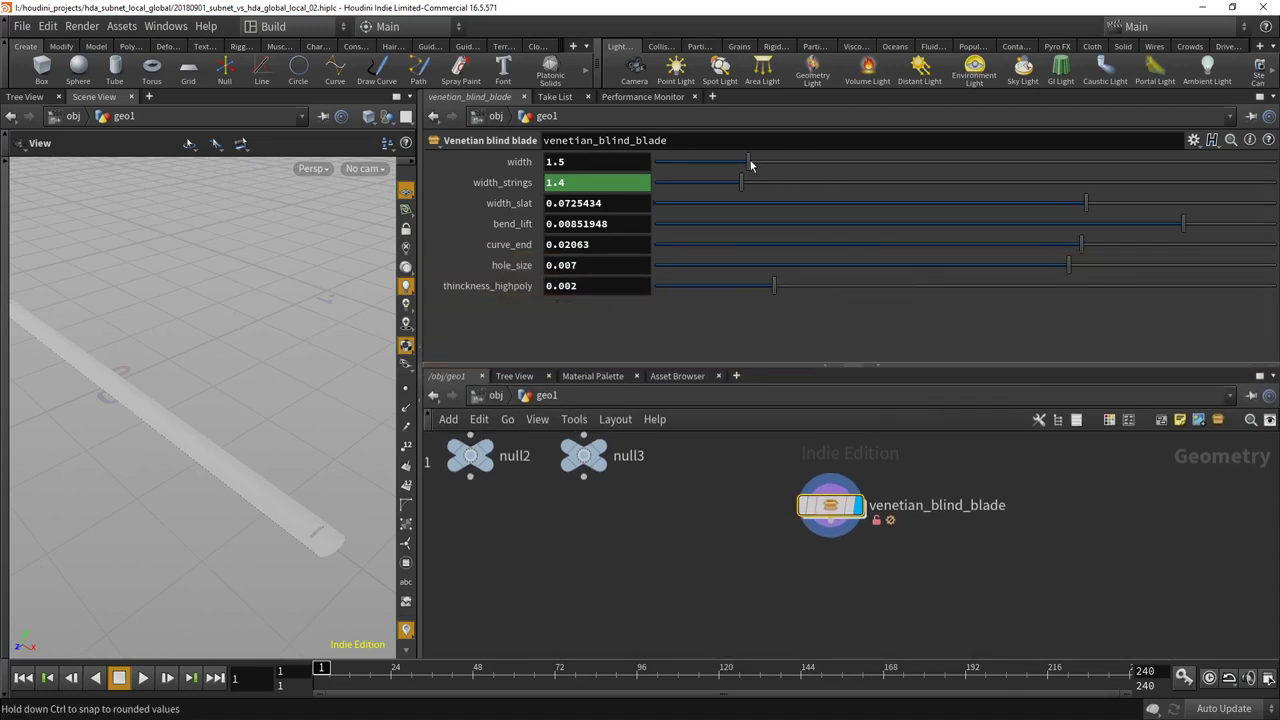
mouse_move(750, 165)
mouse_down()
mouse_move(800, 164)
mouse_move(712, 166)
mouse_move(749, 171)
mouse_move(731, 173)
mouse_up()
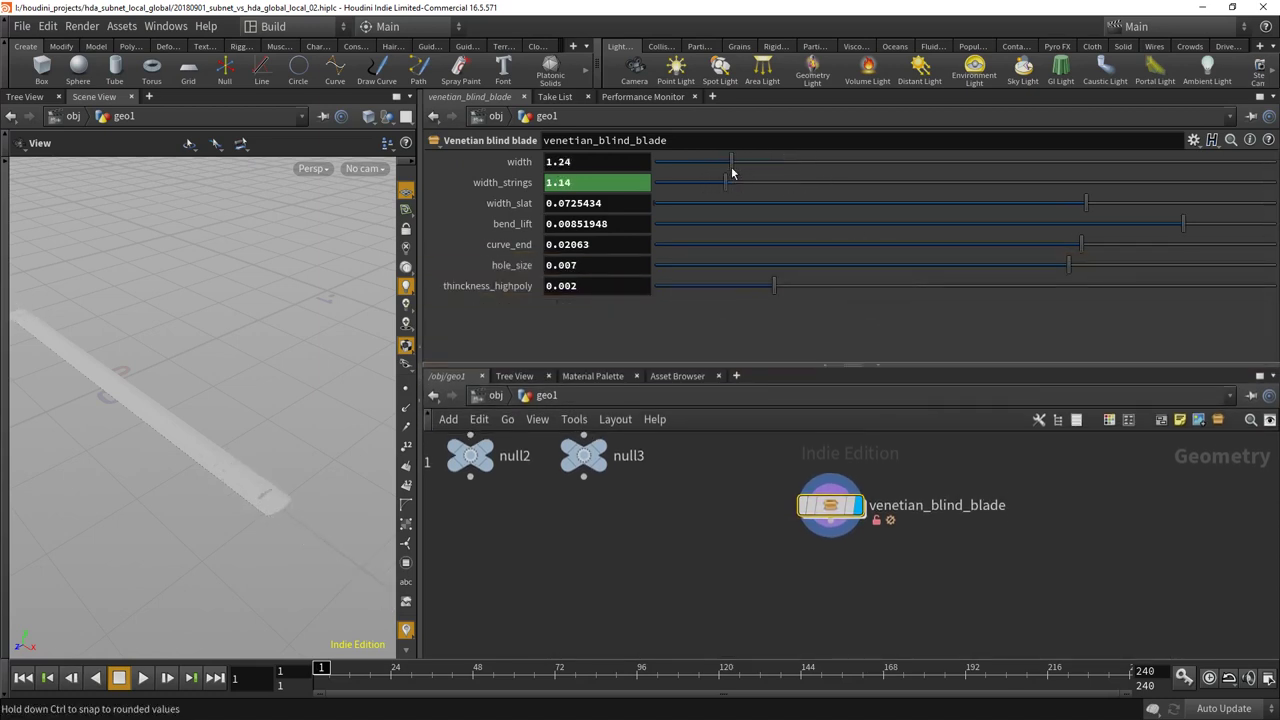
click(5, 340)
click(15, 355)
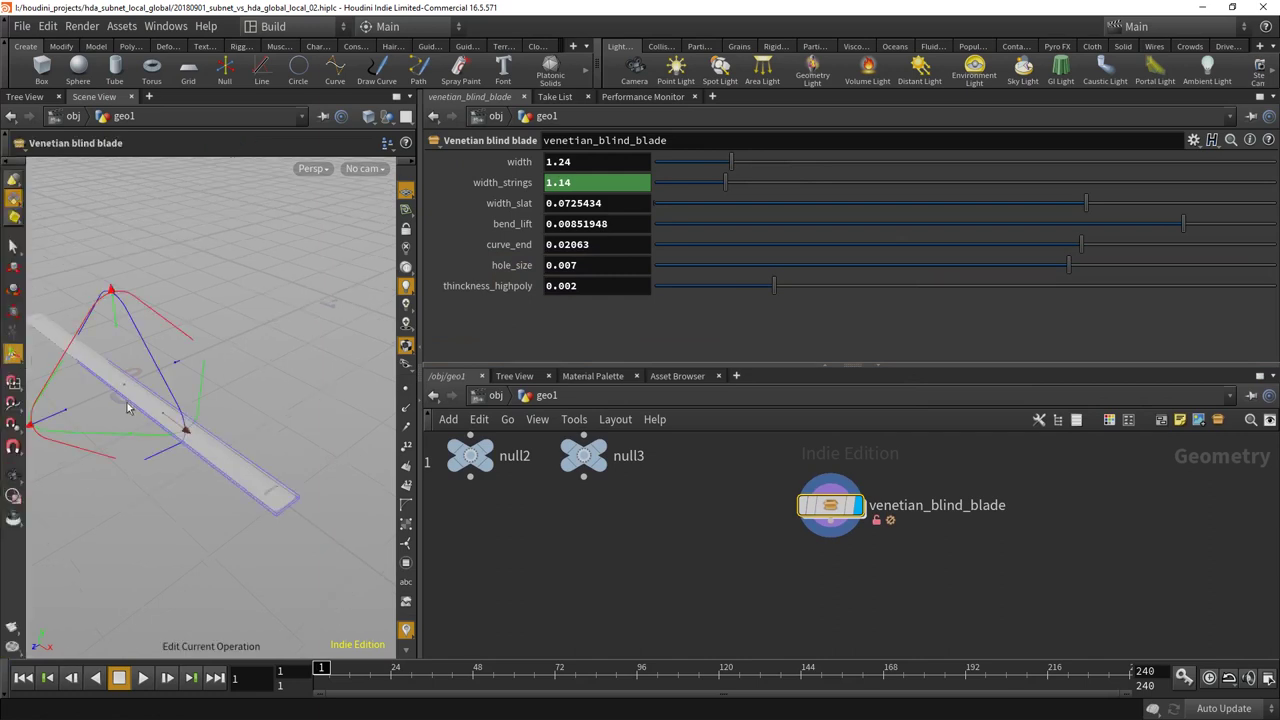
drag(183, 429, 106, 290)
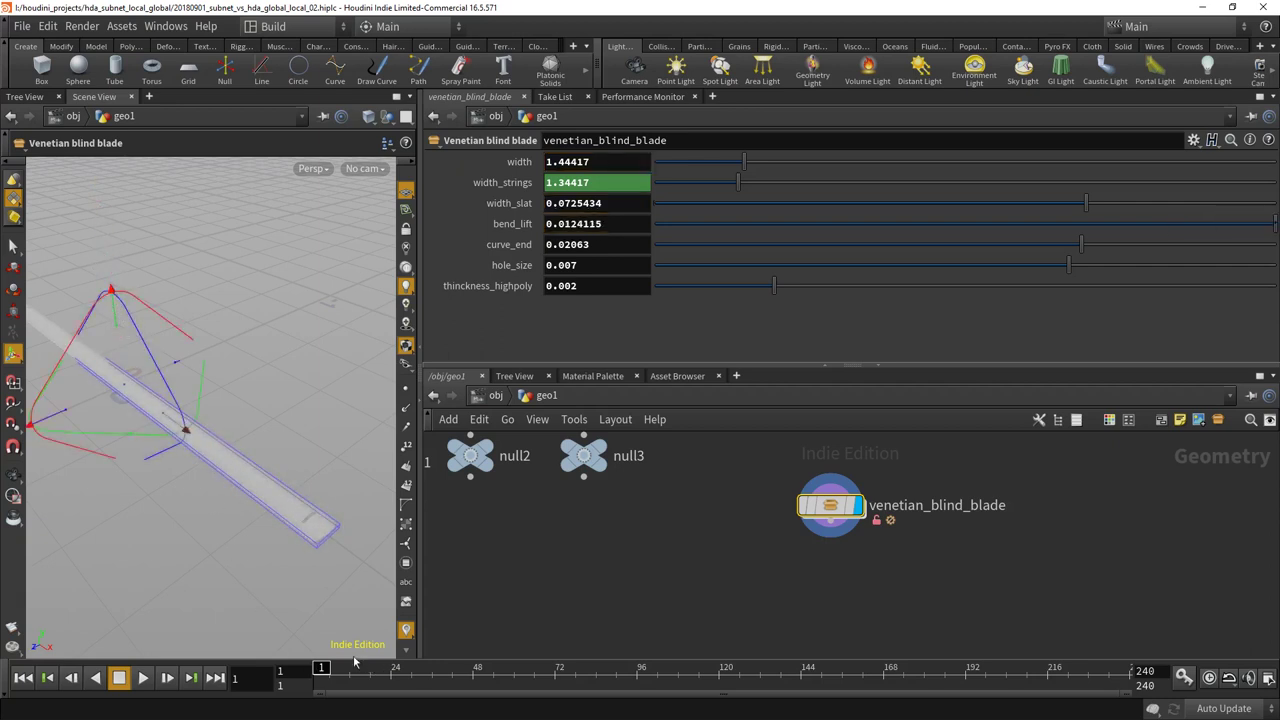
alt+drag(265, 578, 143, 308)
alt+drag(247, 437, 70, 452)
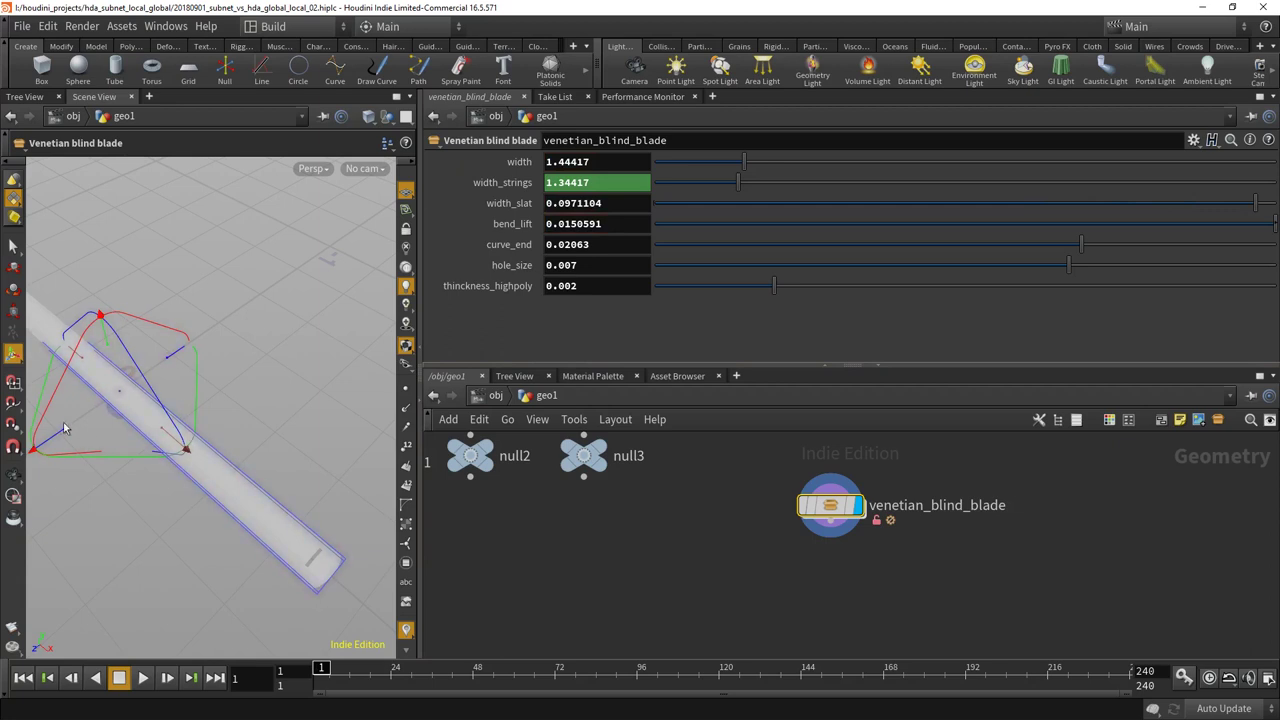
alt+drag(190, 435, 300, 365)
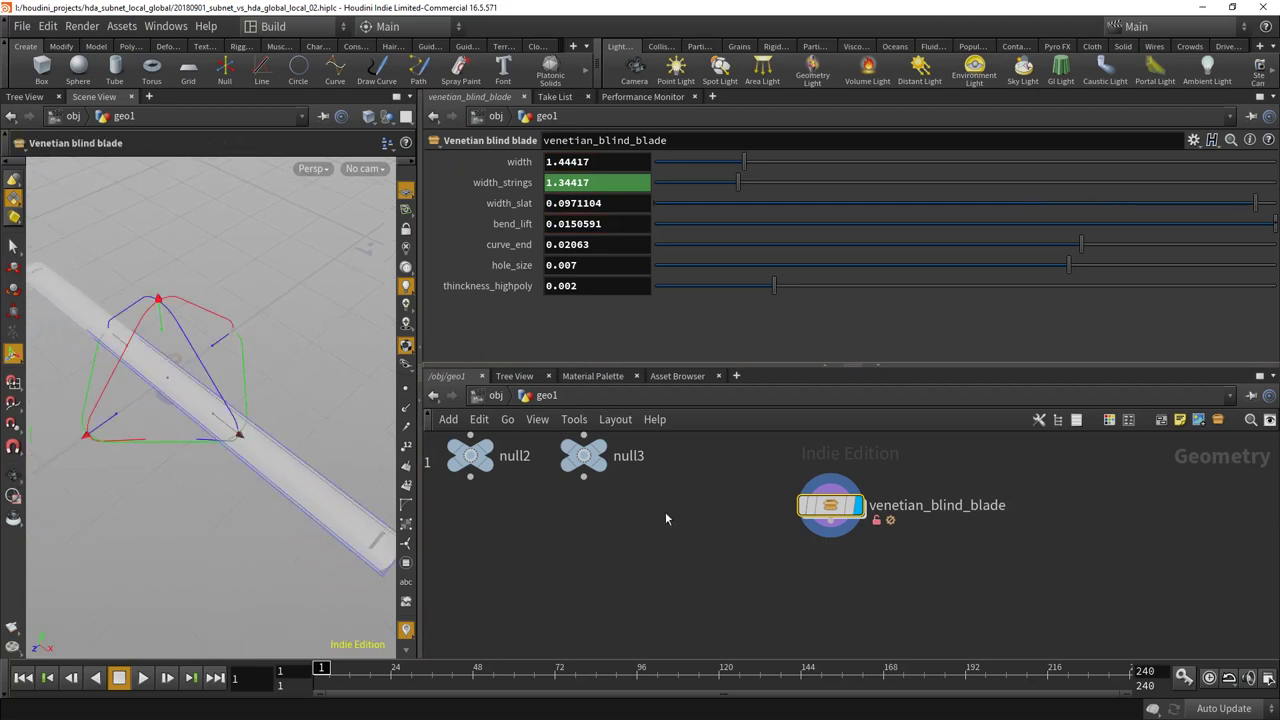
scroll(790, 535, down, 8)
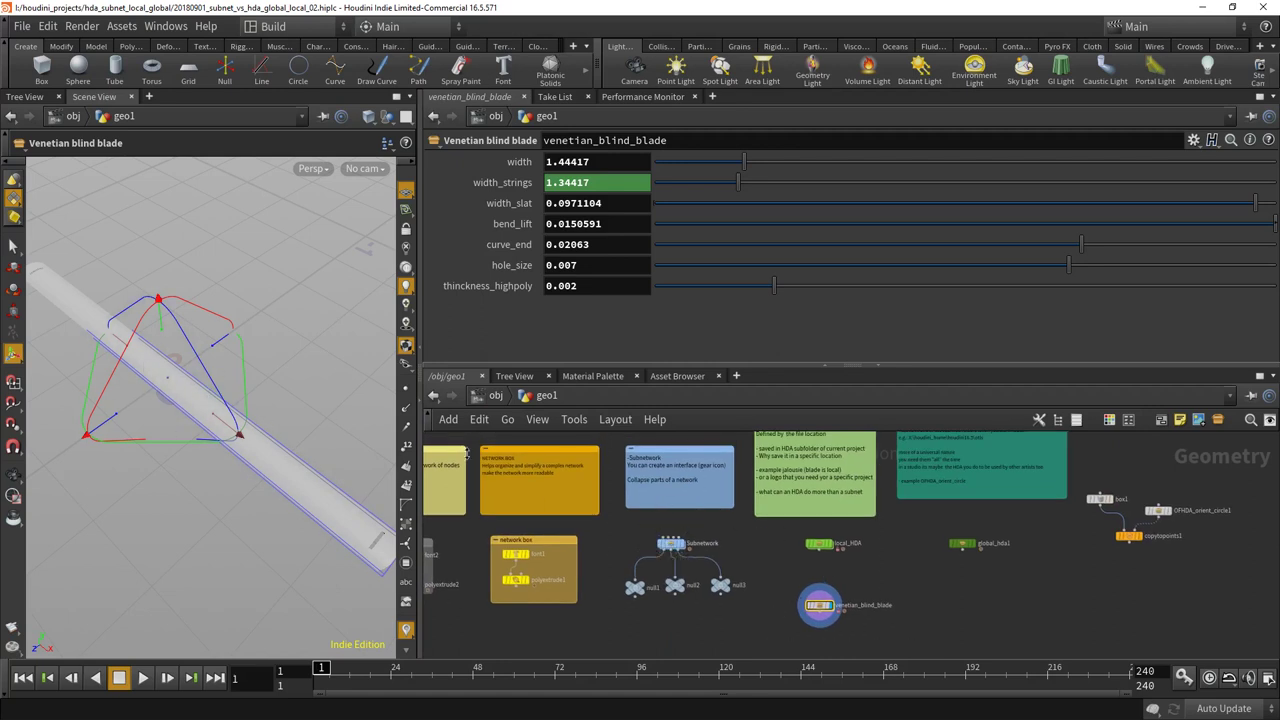
Select local_HDA to show its geometry, browse its menus, and dive inside it.
click(819, 544)
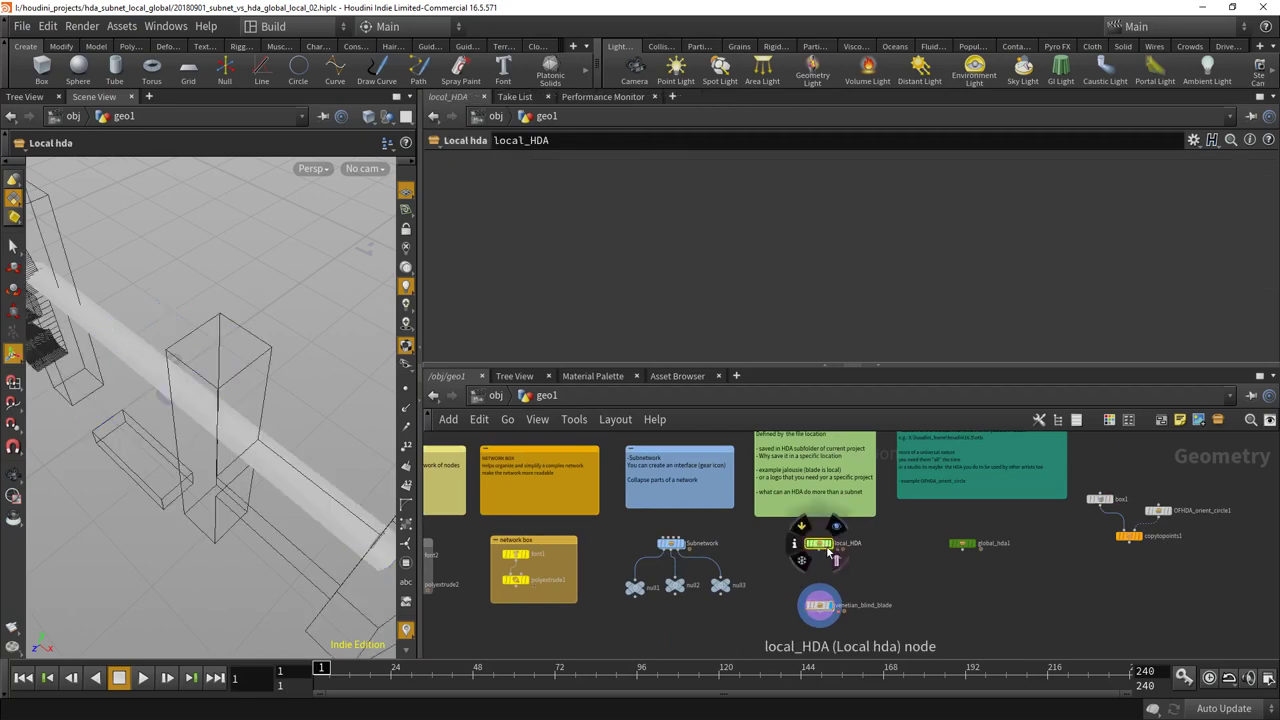
right_click(820, 546)
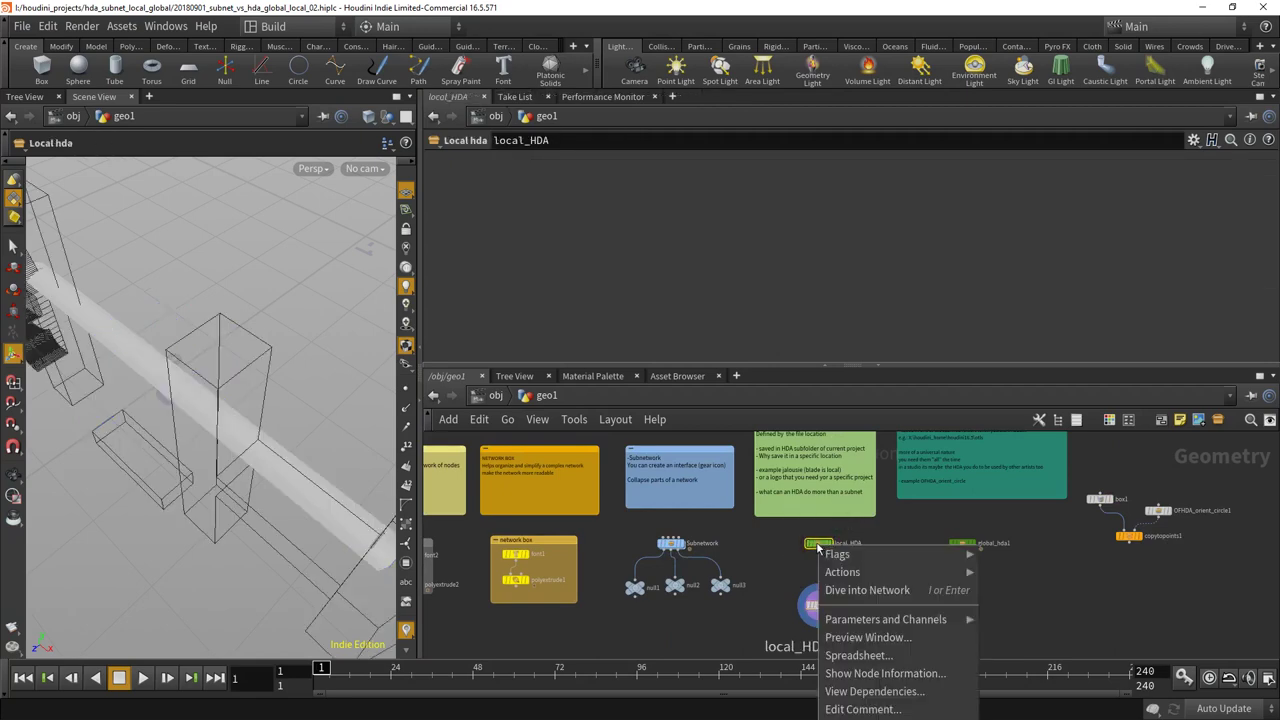
click(779, 558)
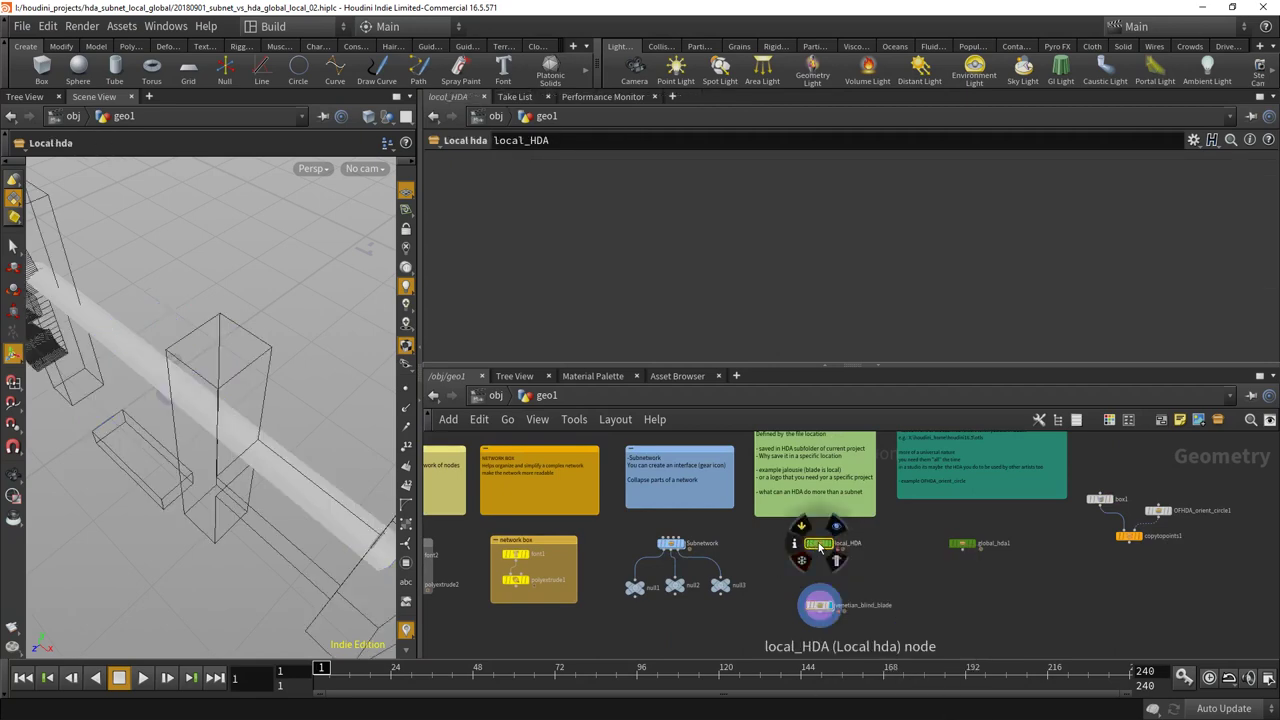
click(121, 27)
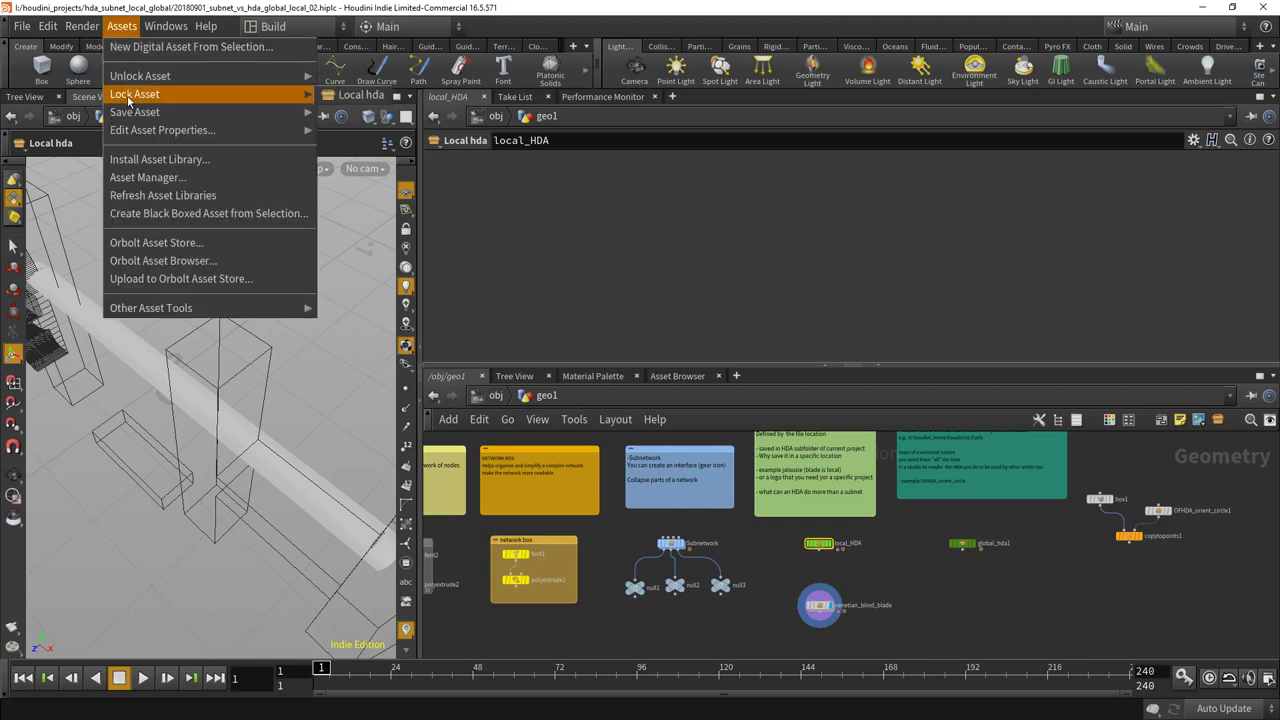
mouse_move(127, 82)
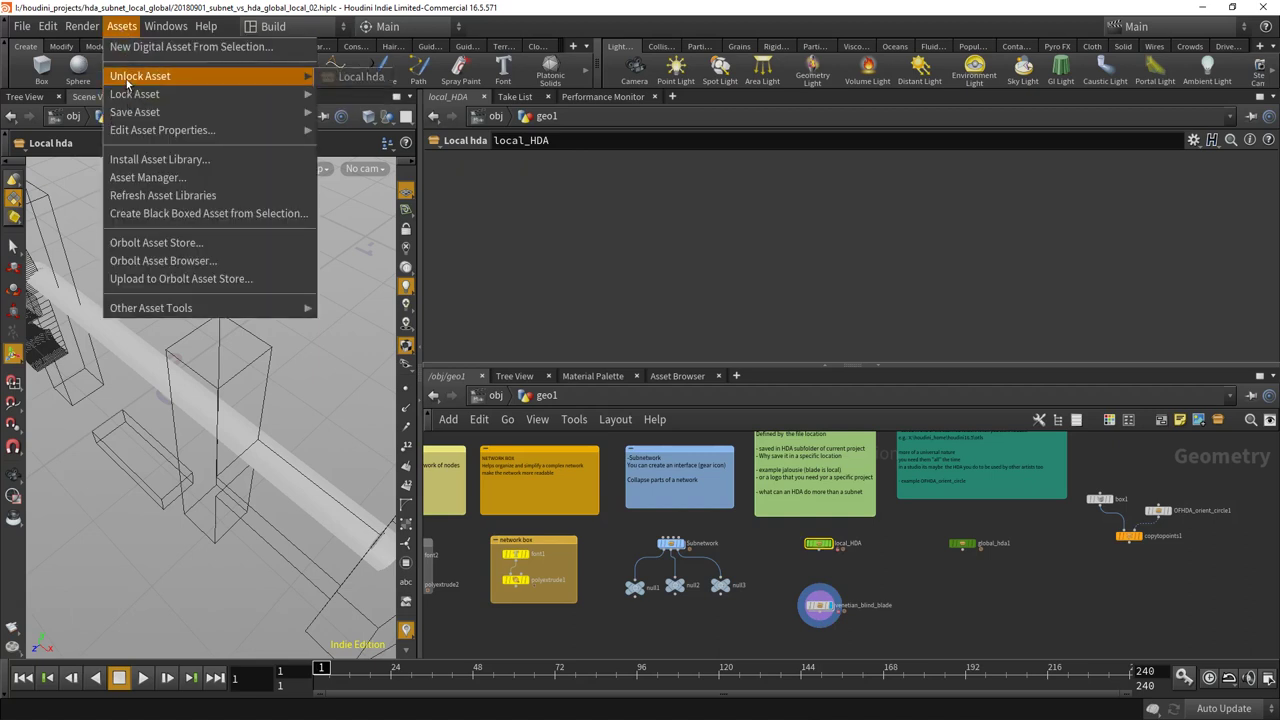
click(818, 543)
double_click(819, 545)
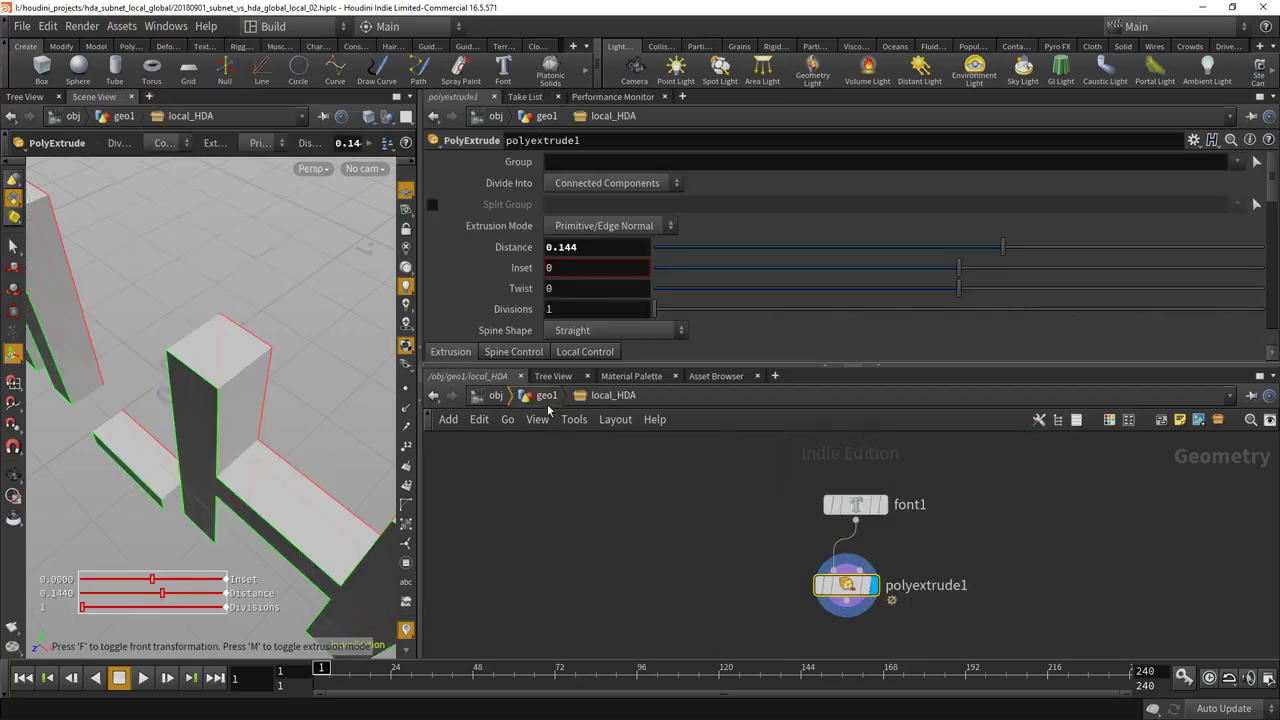
Return to geo1, collapse the local_HDA pane, and bring the local_HDA node into view.
click(546, 396)
right_click(803, 552)
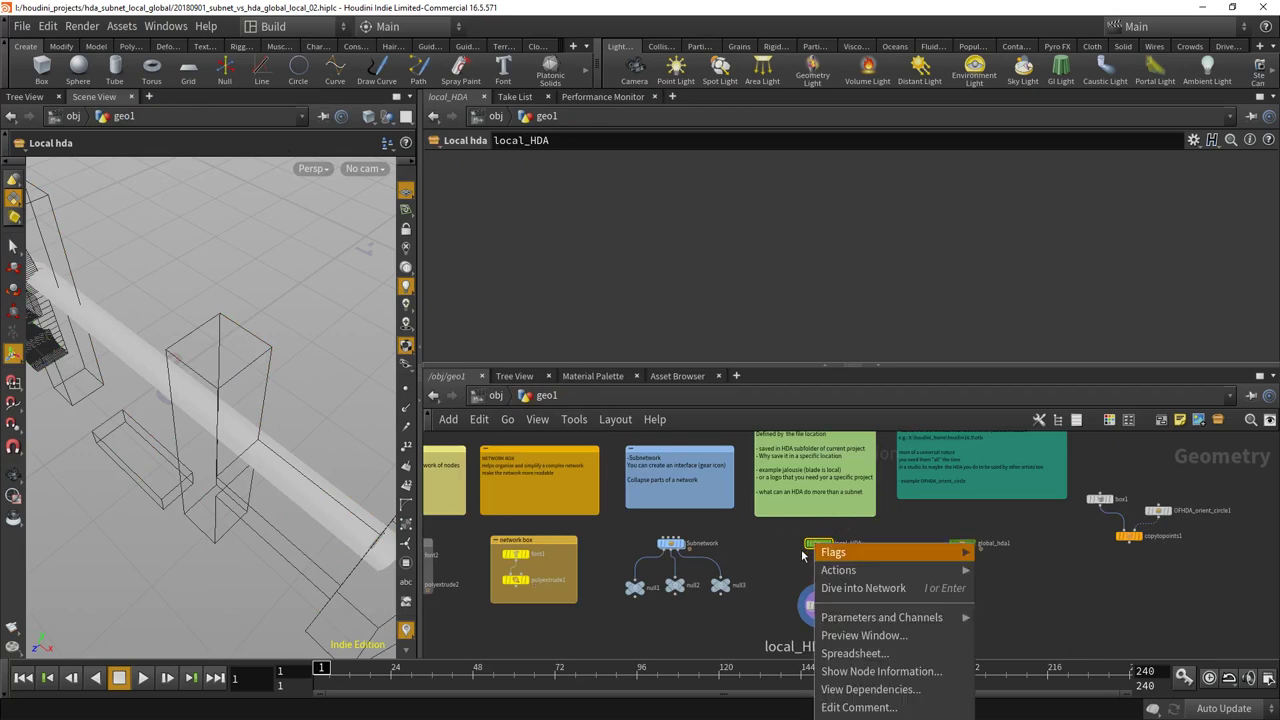
key(Down)
key(Down)
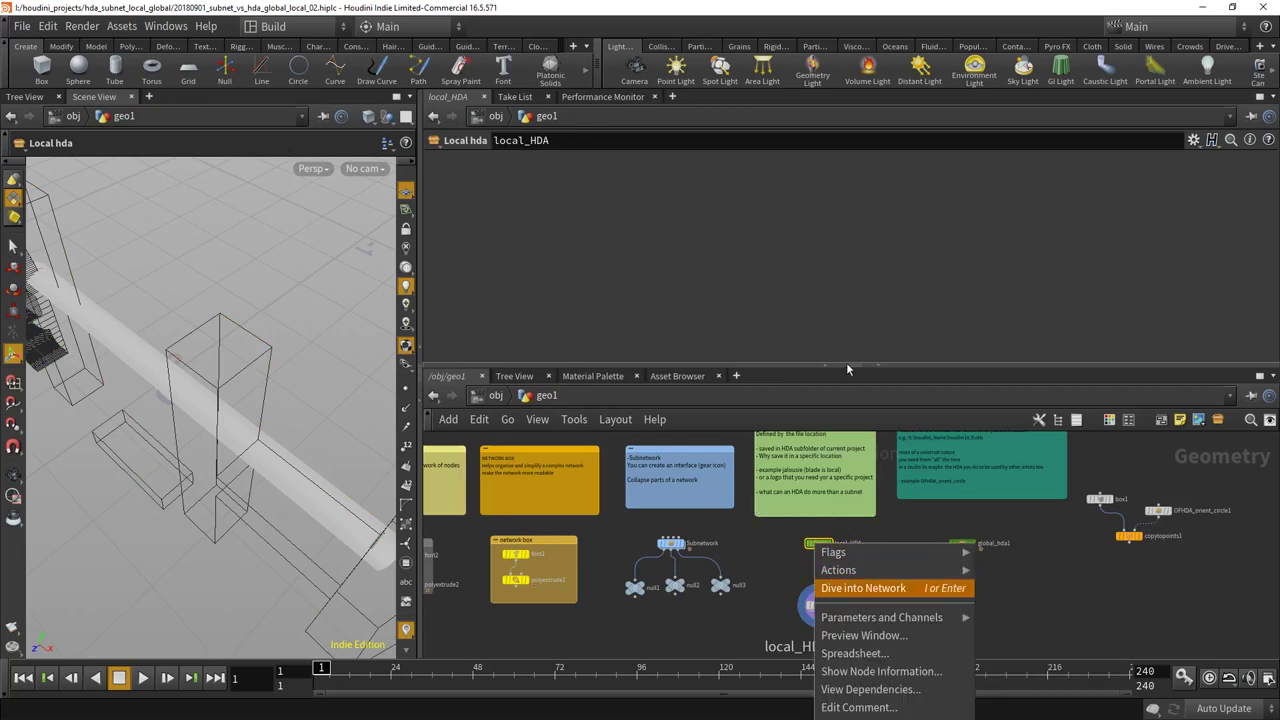
click(826, 369)
click(826, 365)
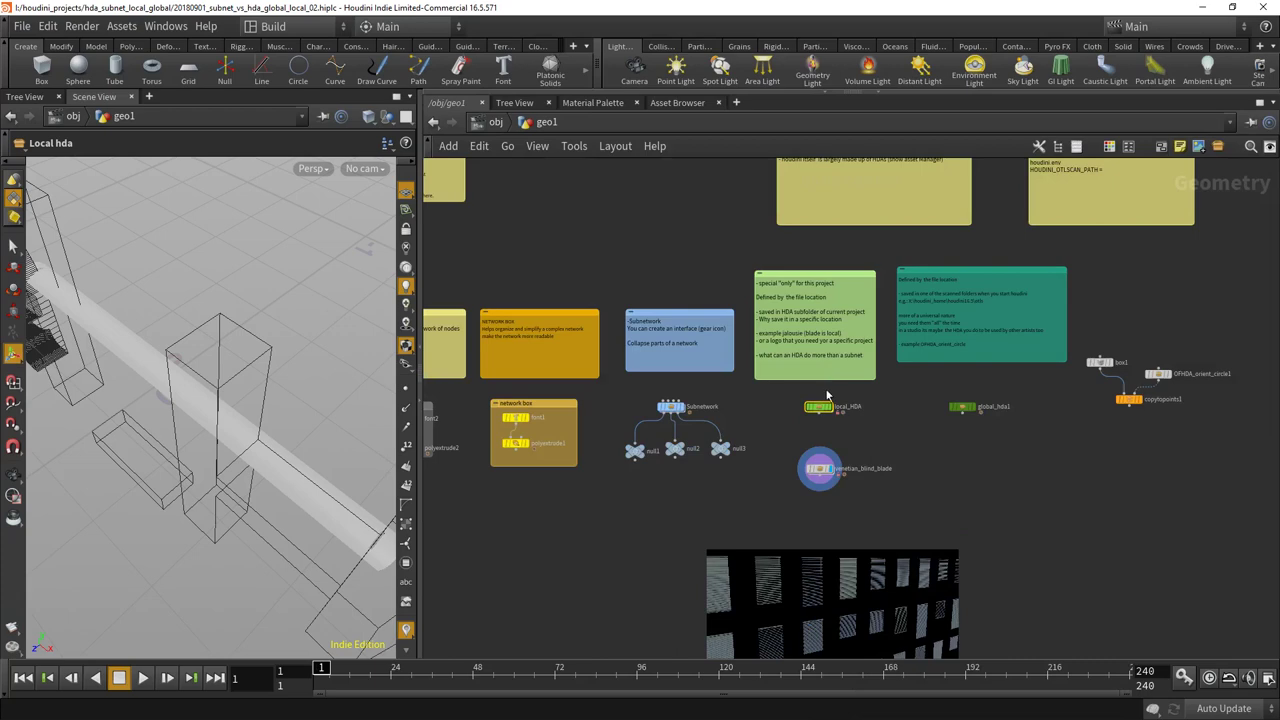
middle_drag(826, 376, 791, 206)
right_click(786, 238)
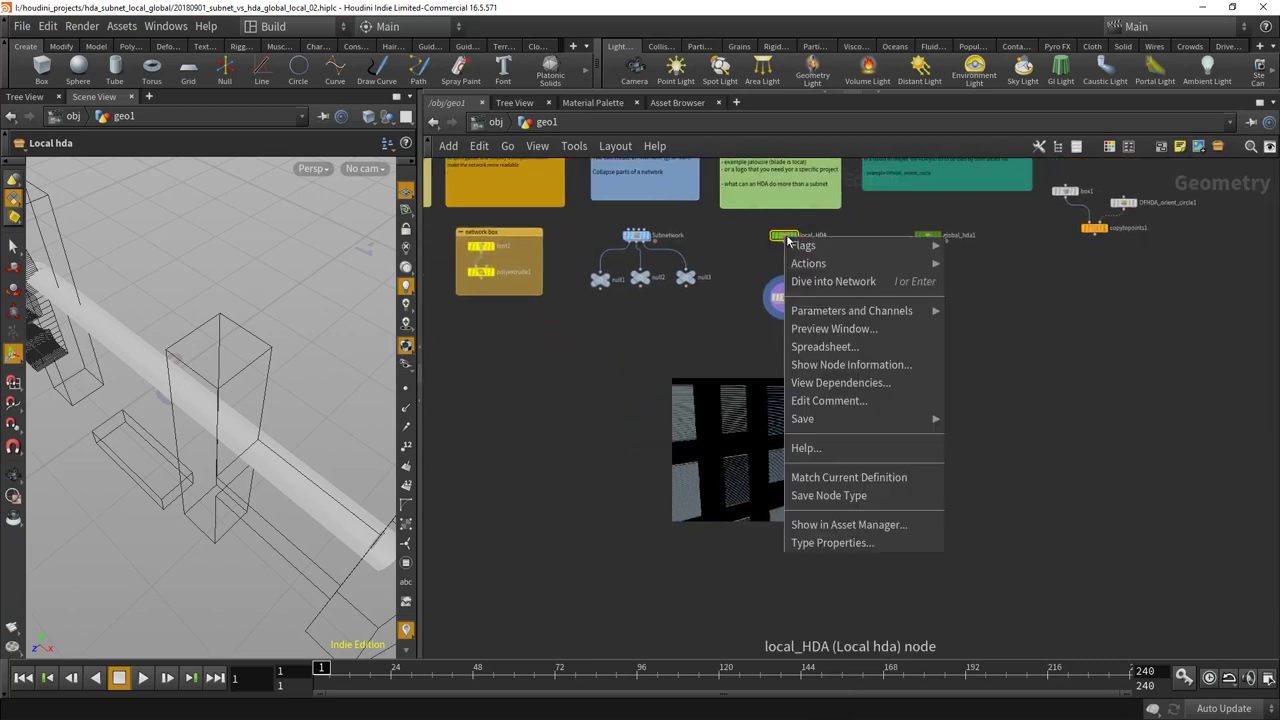
click(878, 541)
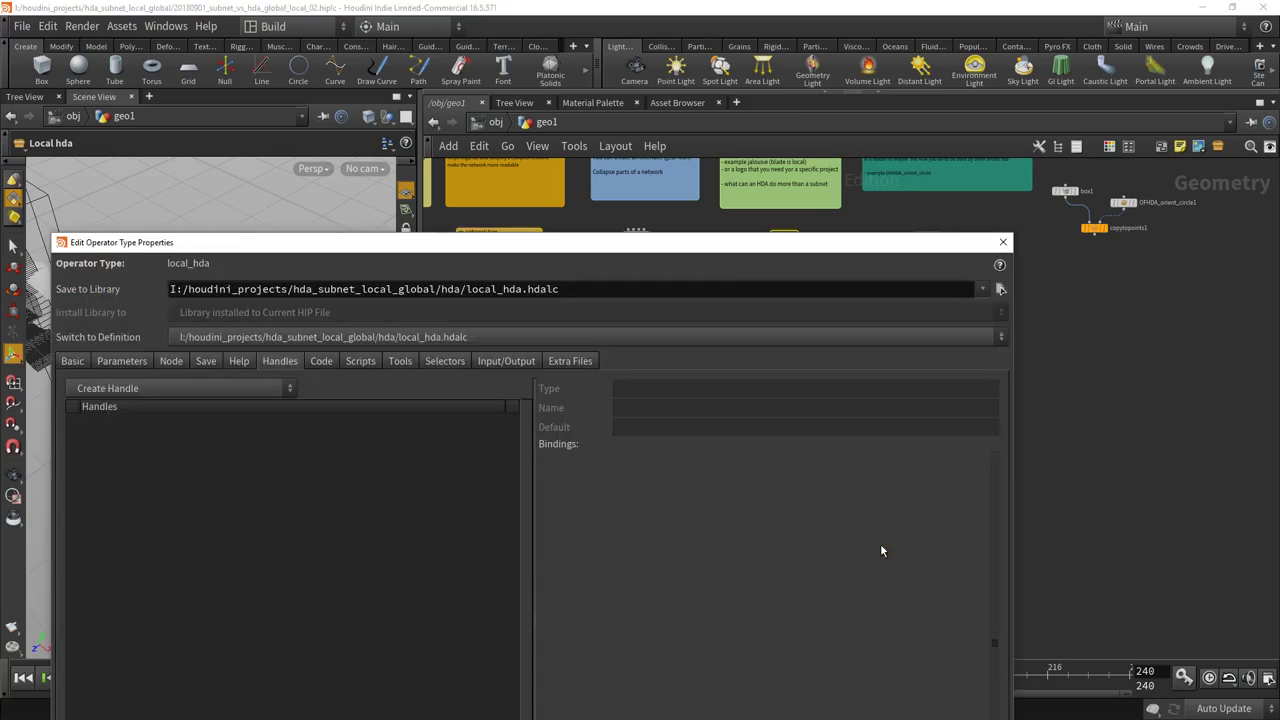
drag(490, 245, 648, 65)
click(230, 175)
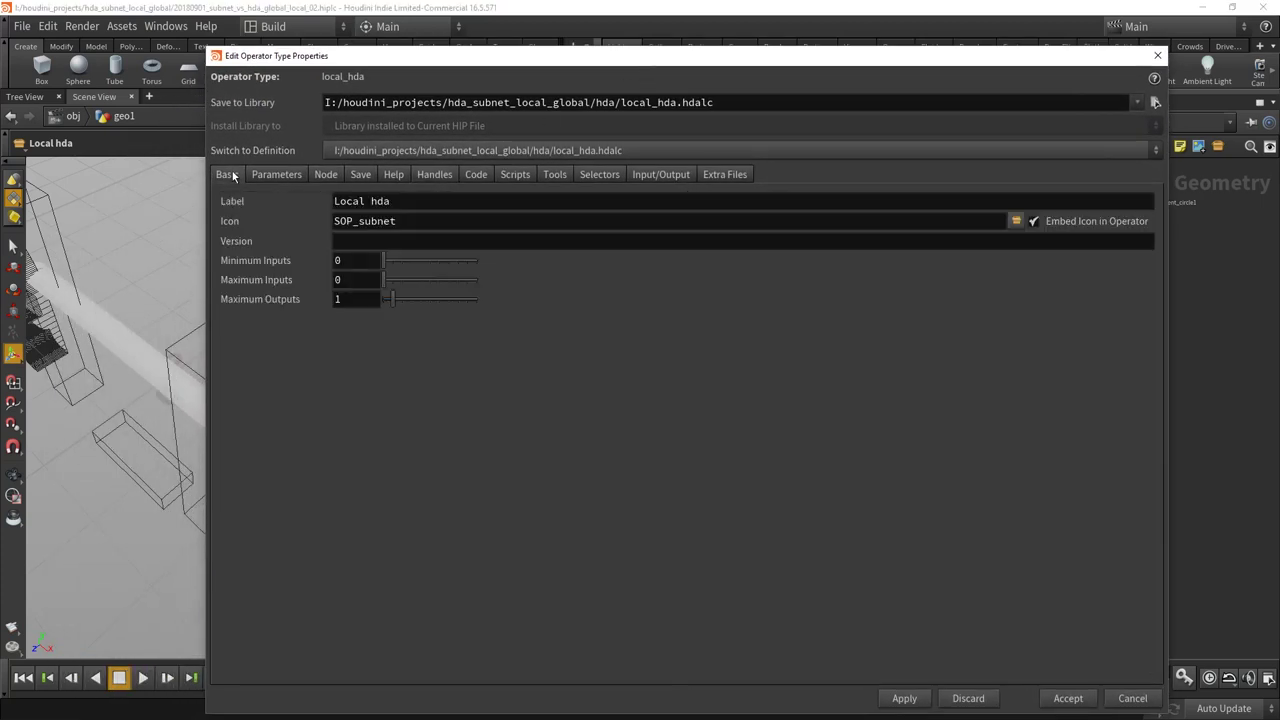
click(276, 174)
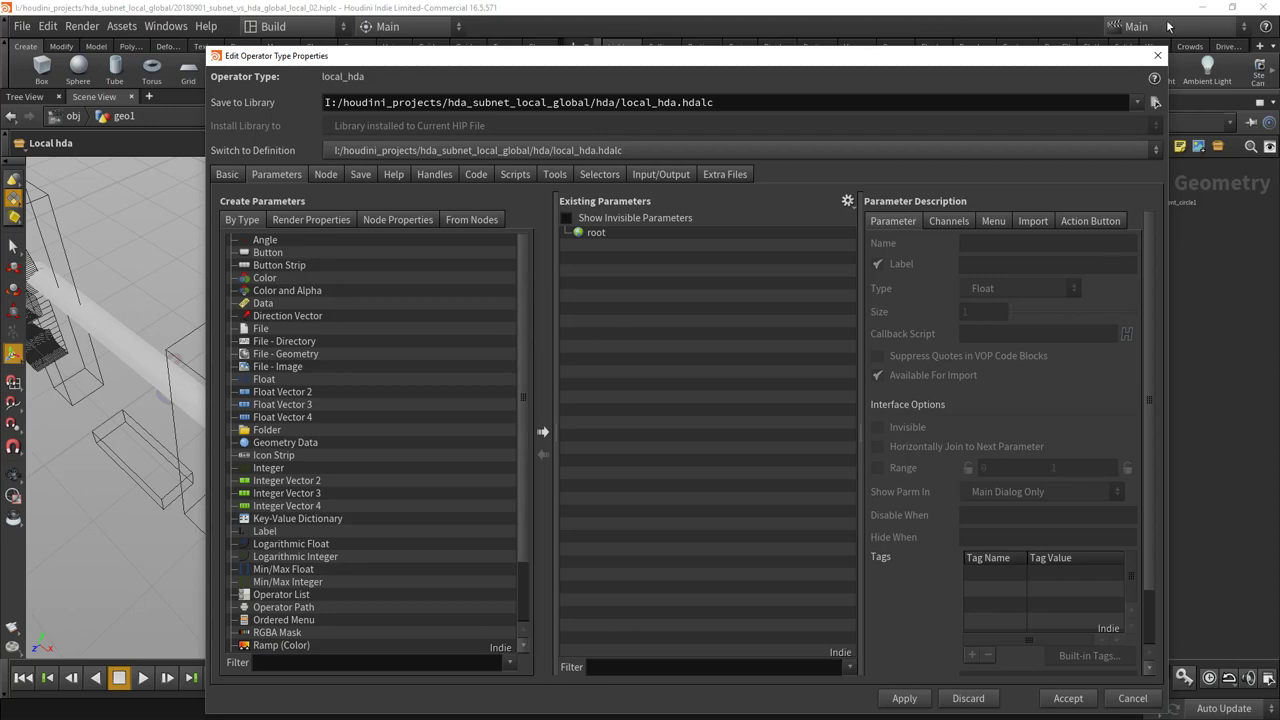
click(1158, 55)
Select the venetian_blind_blade node so its slat shows in the viewport.
scroll(808, 334, up, 3)
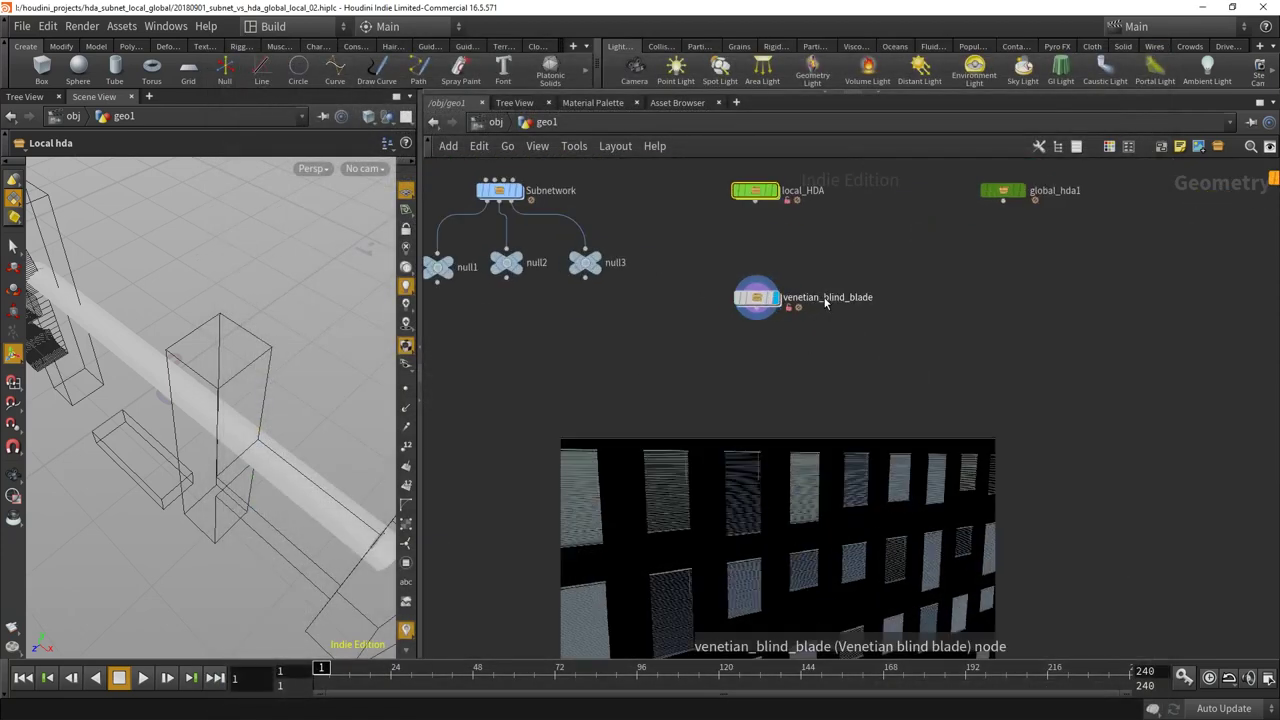
scroll(803, 357, up, 1)
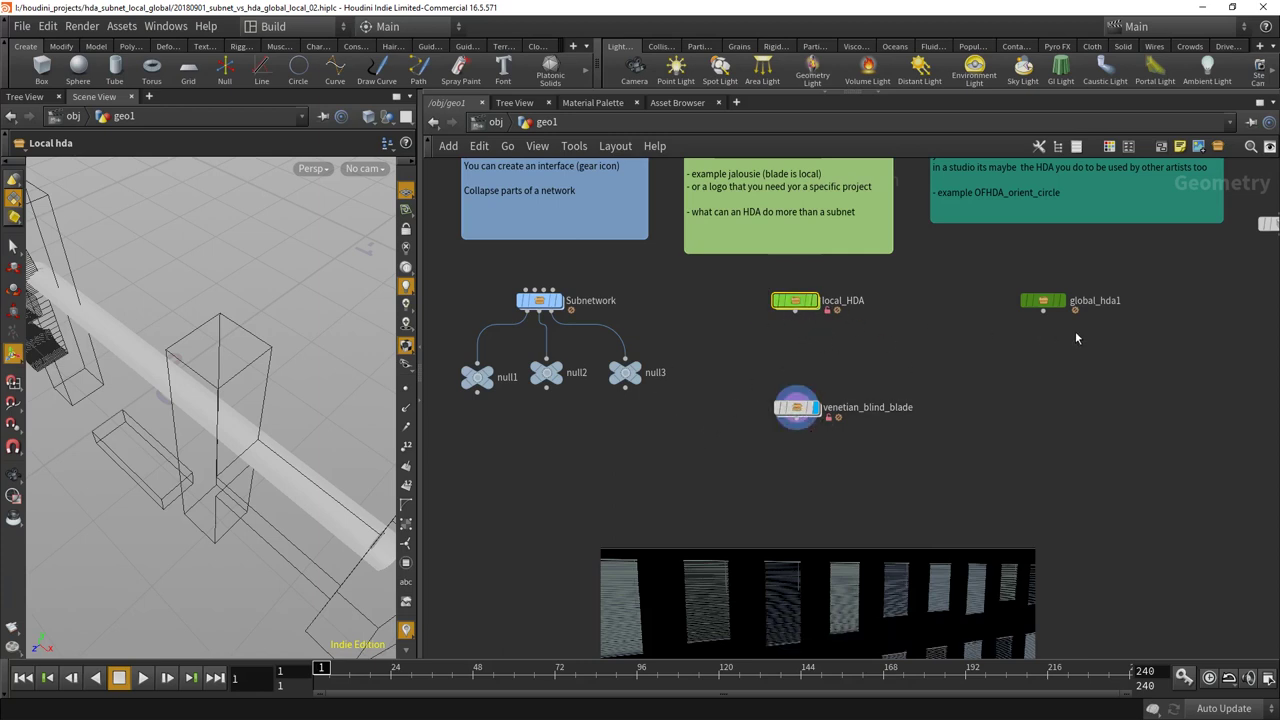
middle_drag(827, 472, 831, 355)
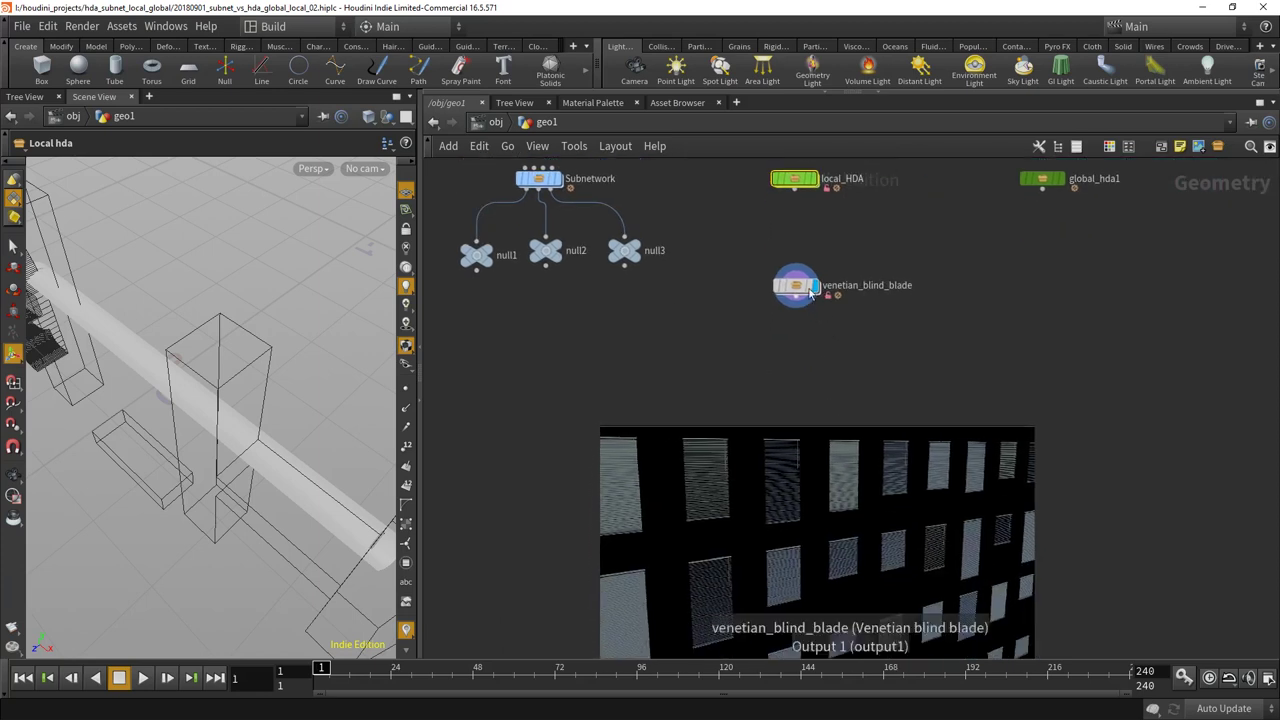
click(796, 286)
Pan the network to bring box1, OFHDA_orient_circle1 and copytopoints1 into view.
scroll(851, 318, up, 3)
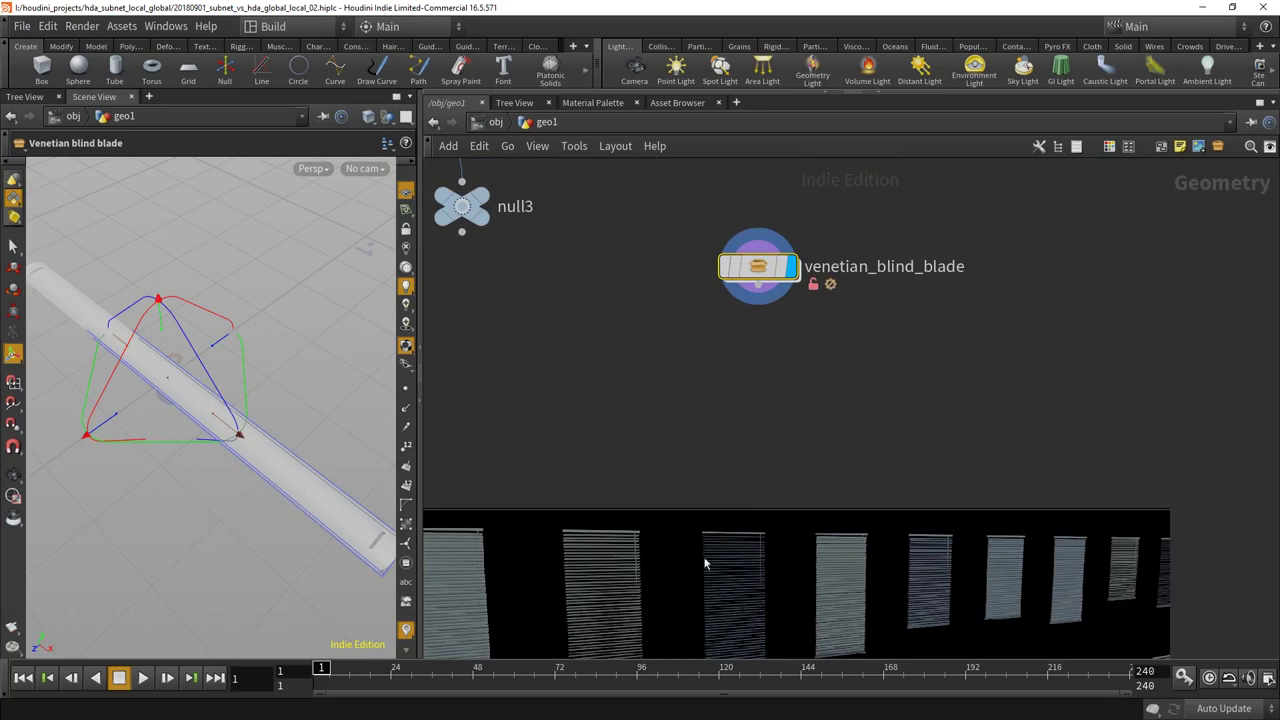
scroll(771, 388, down, 3)
scroll(790, 375, up, 3)
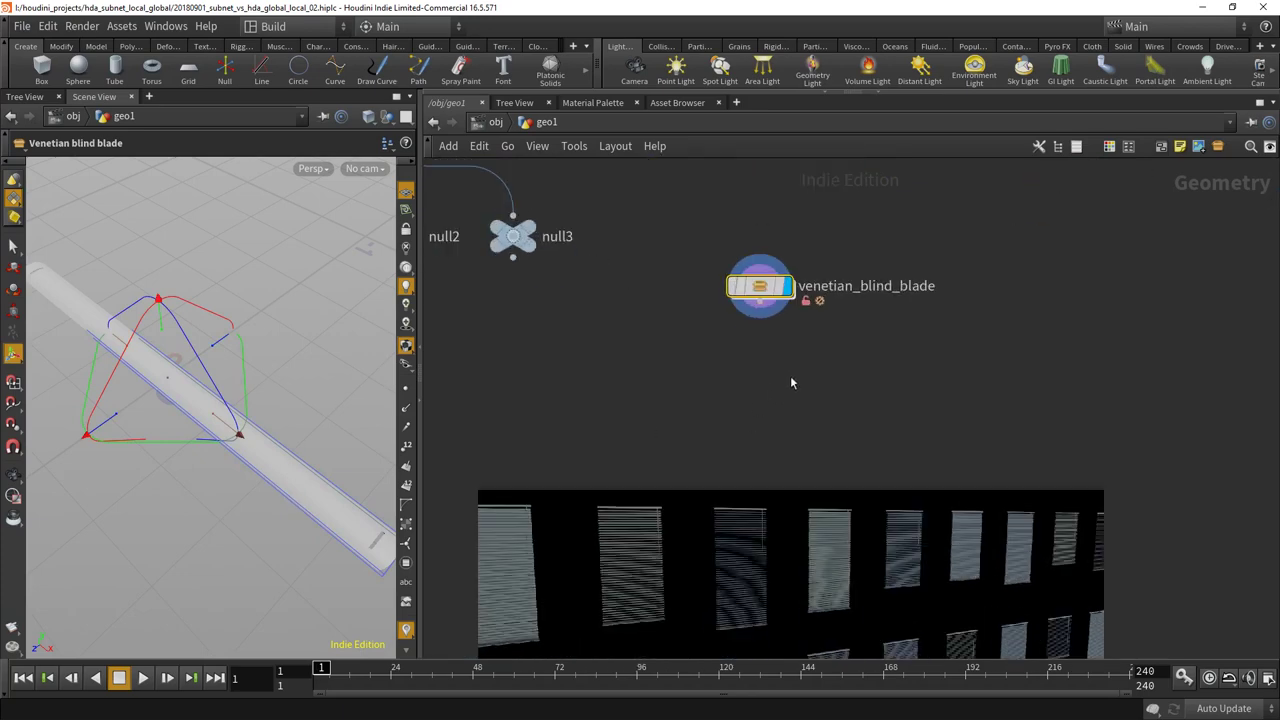
middle_drag(790, 375, 704, 483)
middle_drag(949, 352, 653, 494)
Switch the display between the orient circle's points and the framed copytopoints1 box ring.
scroll(720, 450, up, 2)
middle_drag(716, 451, 758, 512)
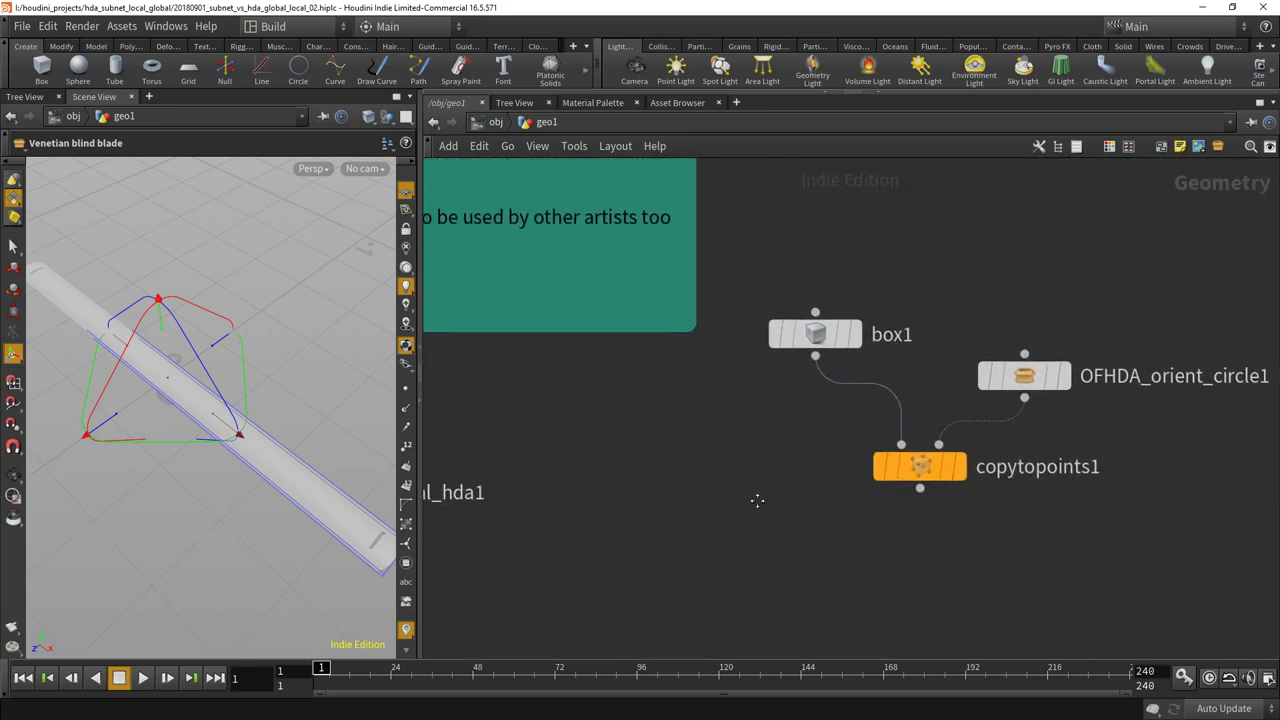
click(1024, 376)
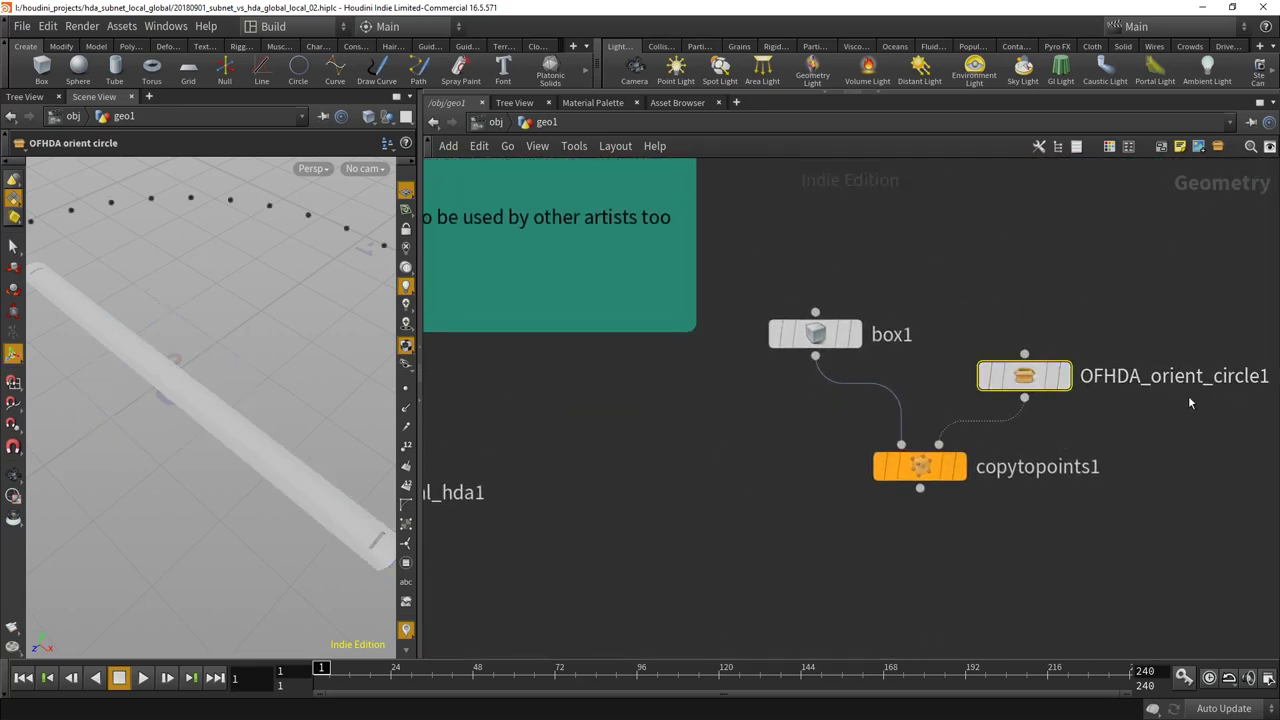
click(961, 466)
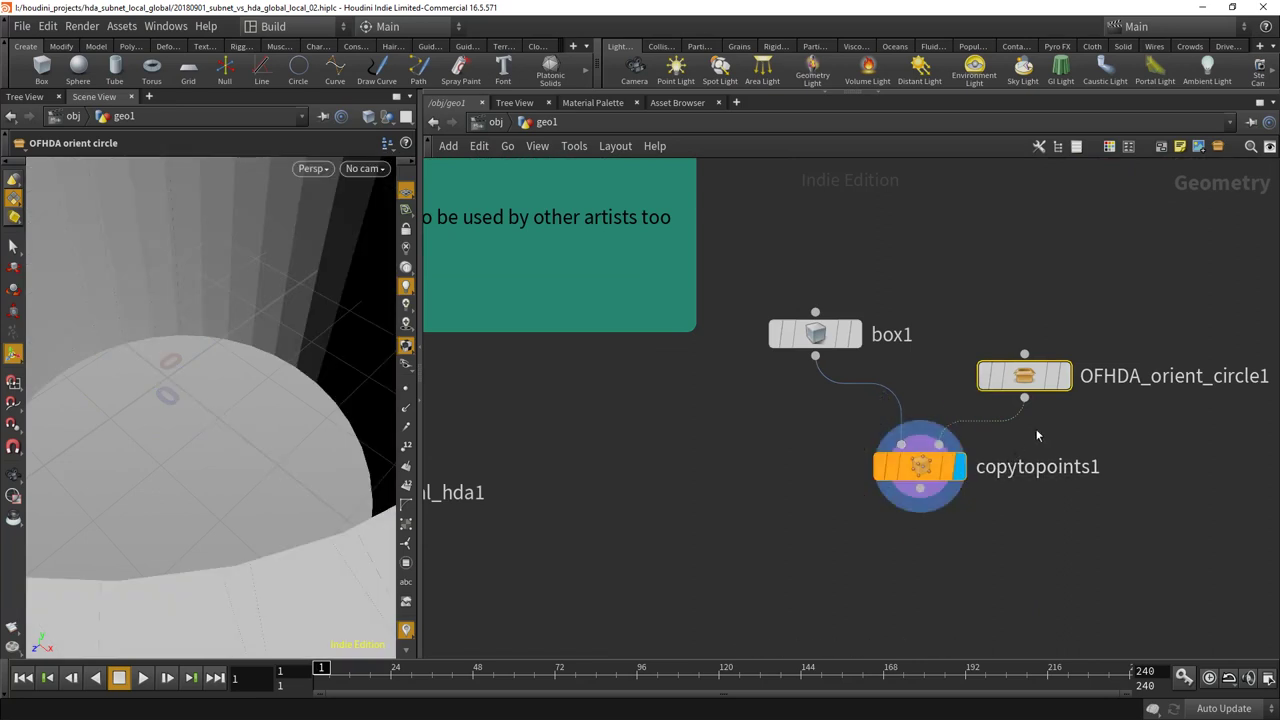
key(space+h)
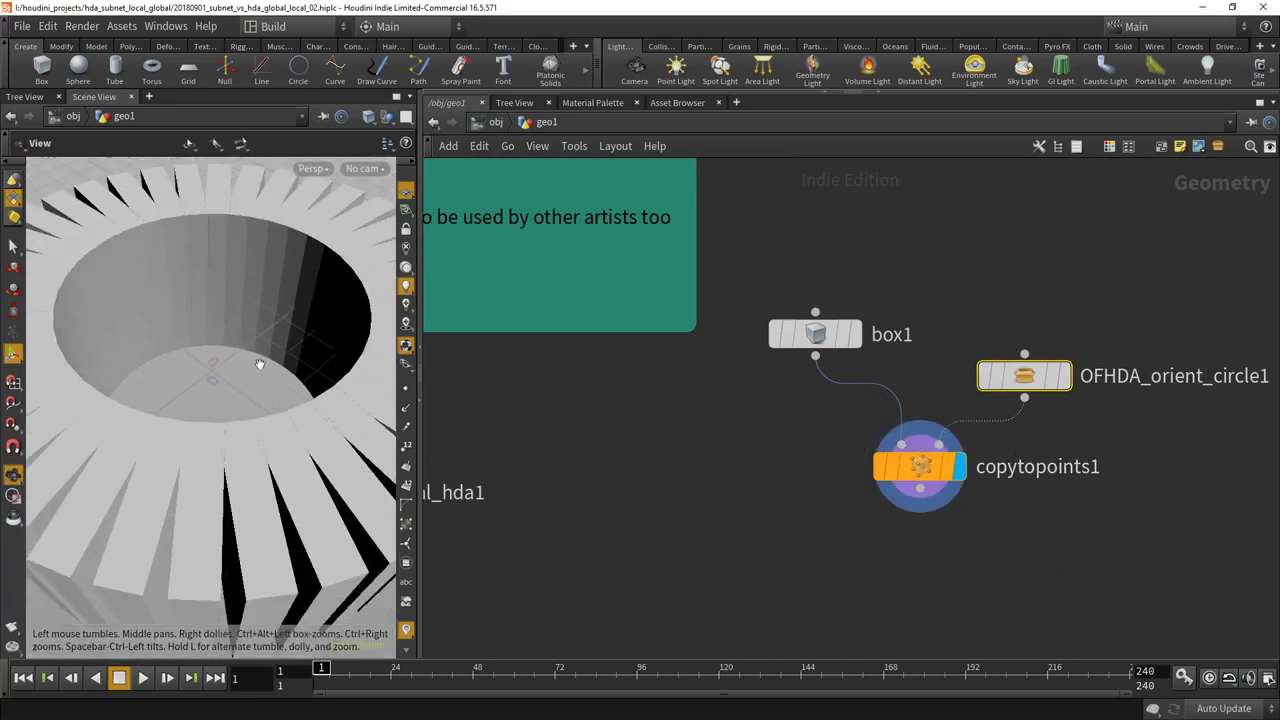
click(1066, 376)
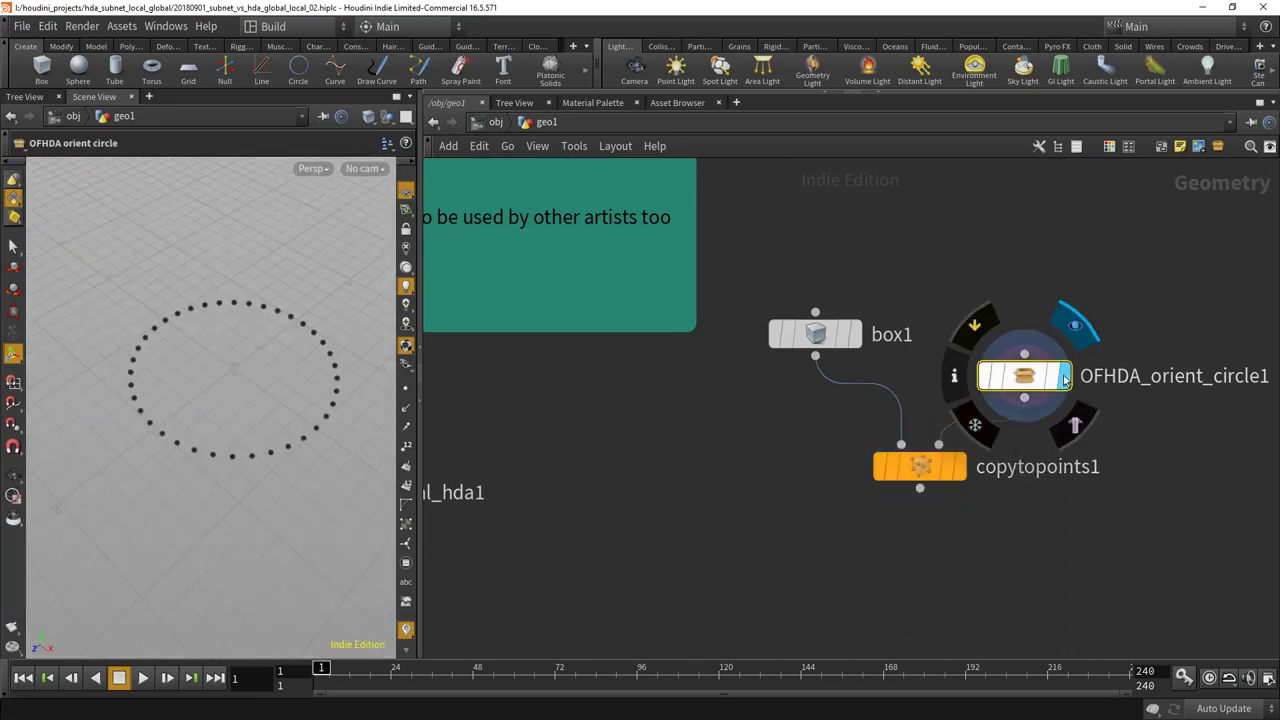
click(961, 466)
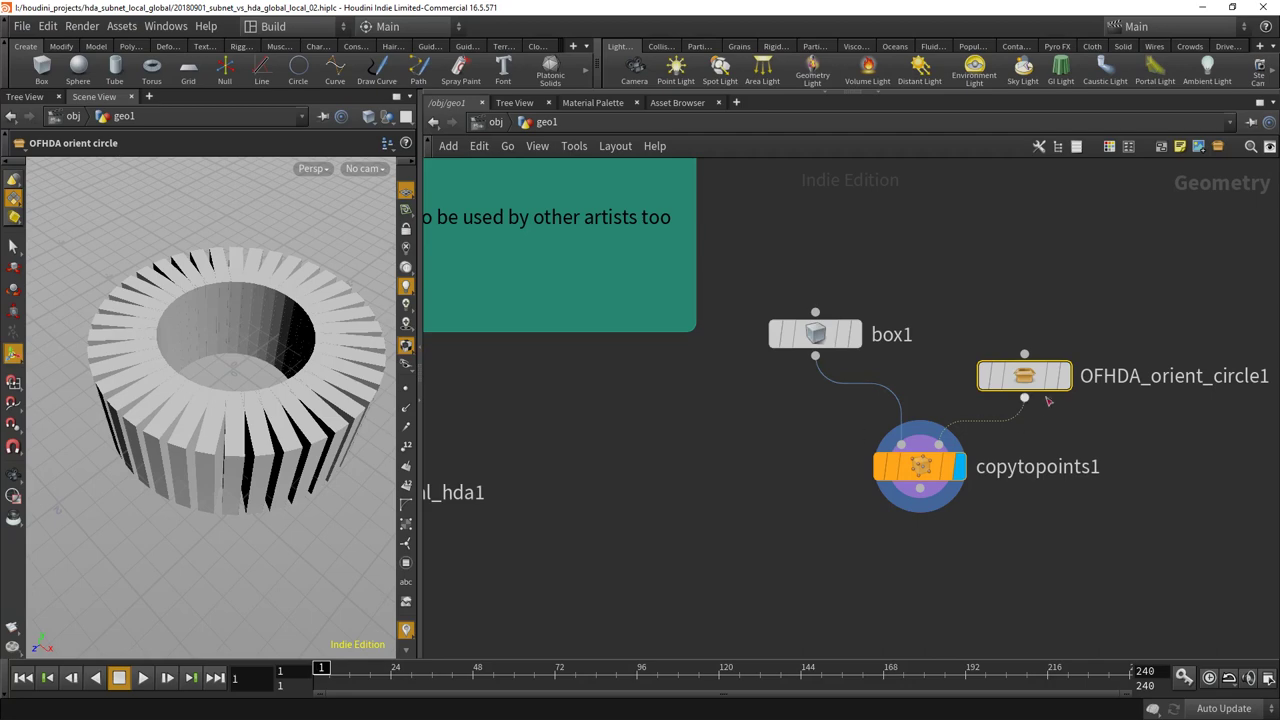
Reduce OFHDA_orient_circle1 from 38 to 13 points, keeping radius 1, then select copytopoints1.
mouse_move(1030, 380)
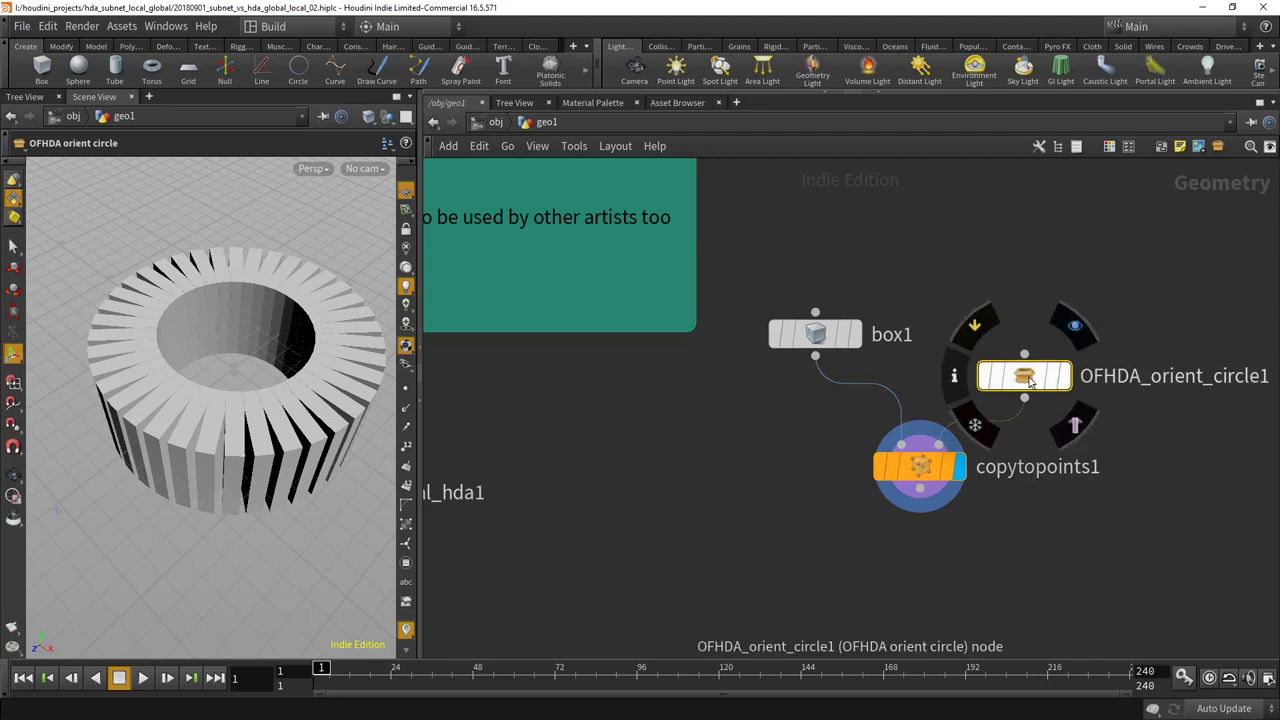
key(p)
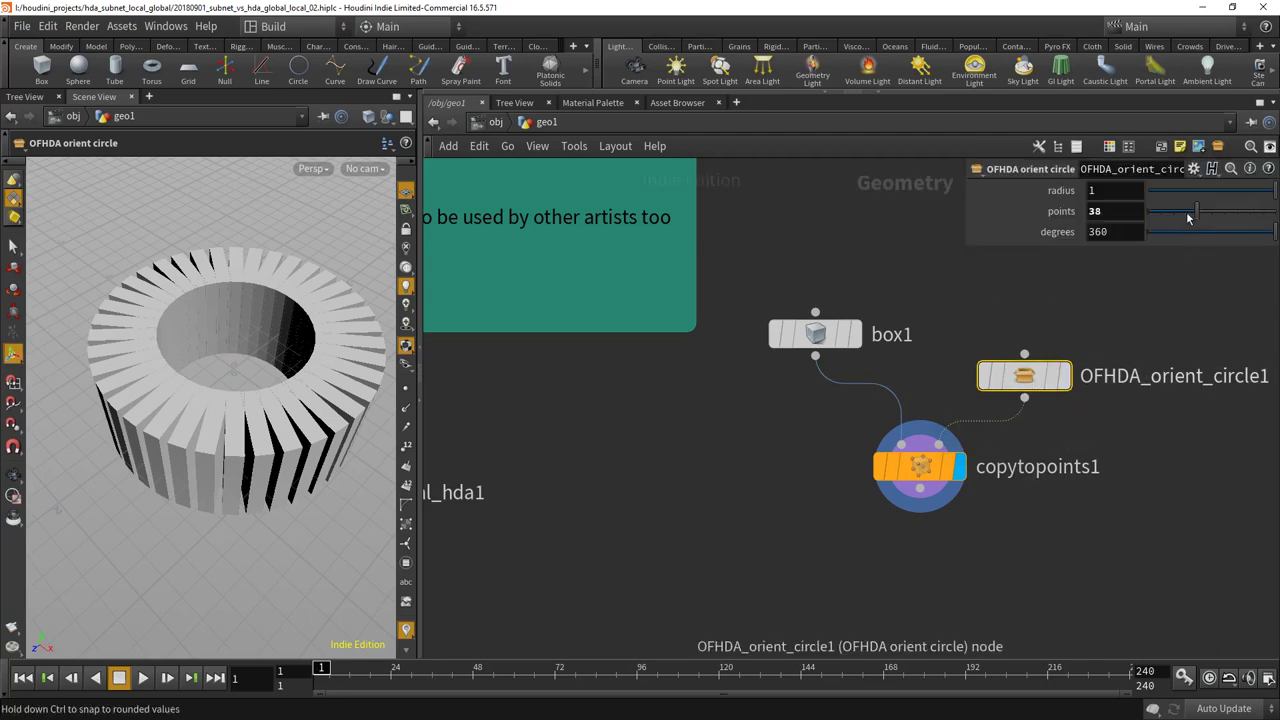
drag(1196, 205, 1164, 231)
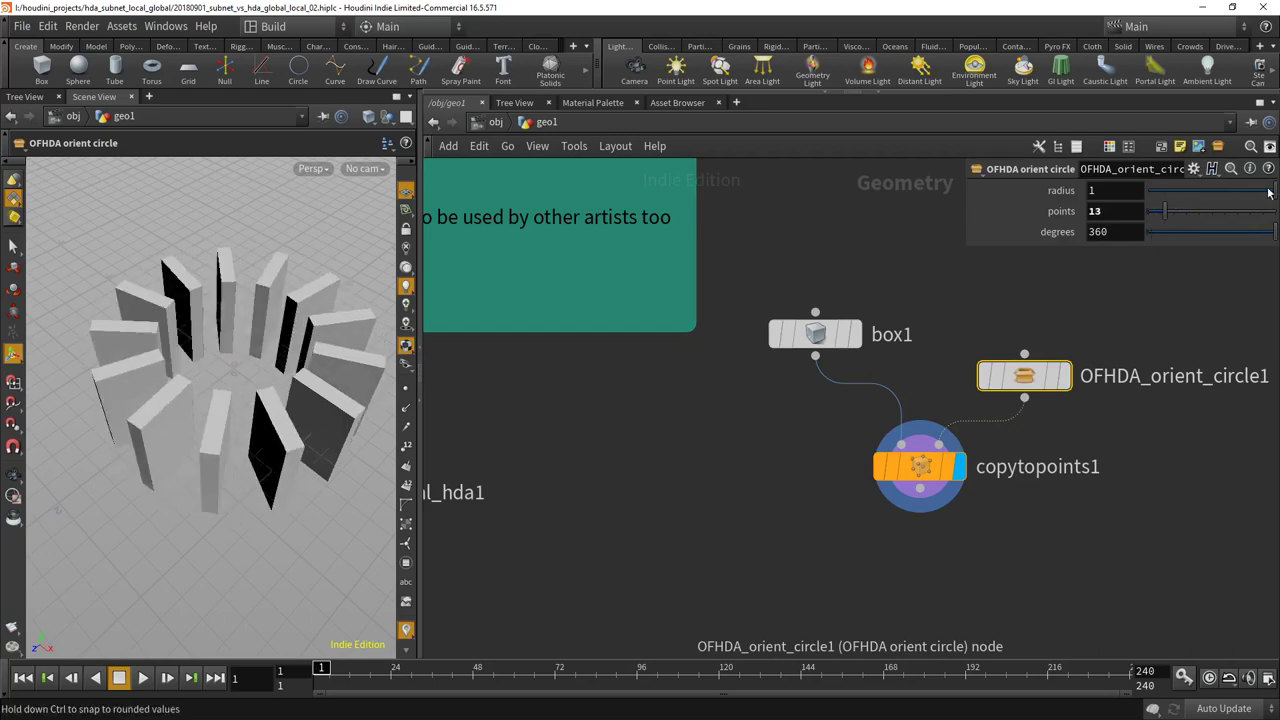
drag(1268, 192, 1279, 242)
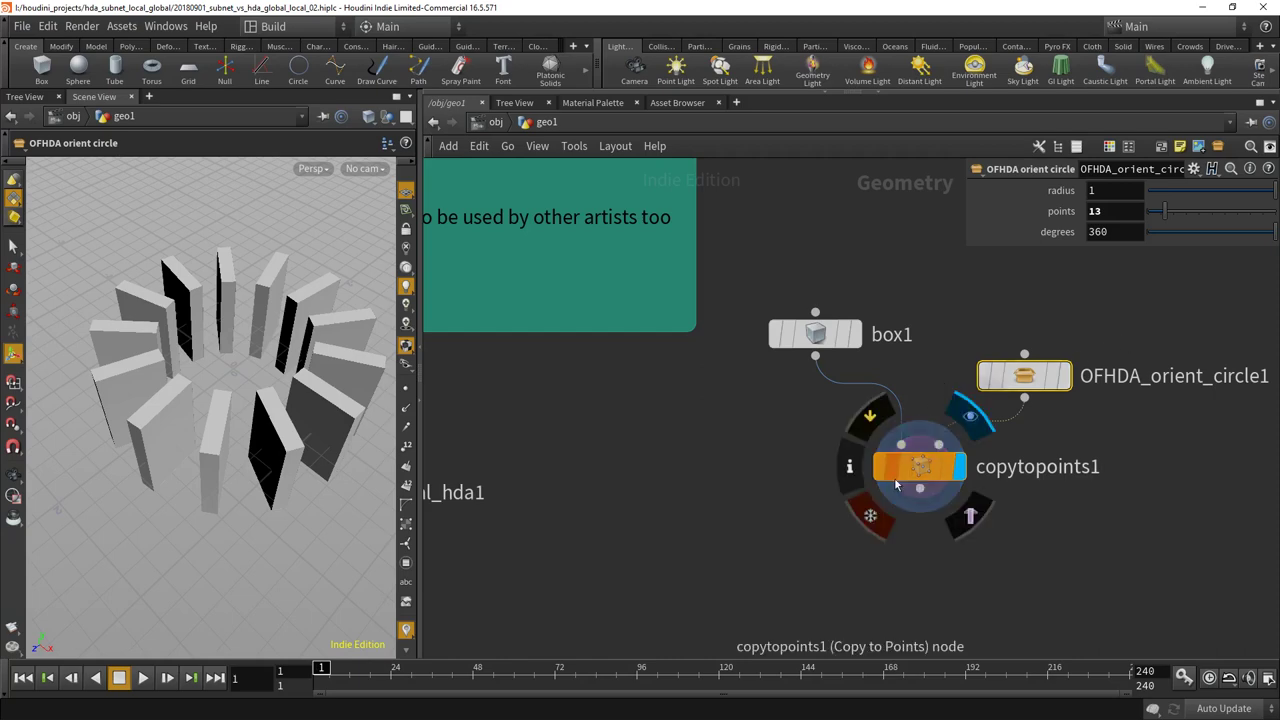
click(942, 465)
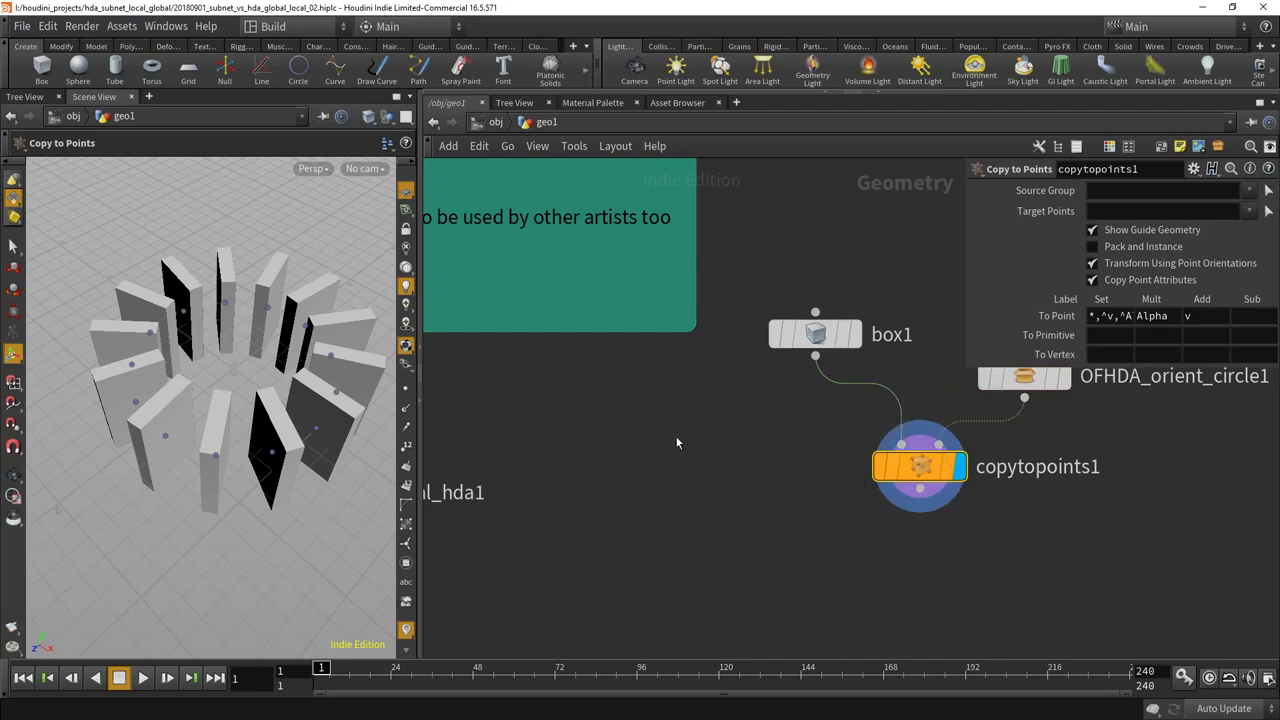
middle_drag(942, 432, 795, 507)
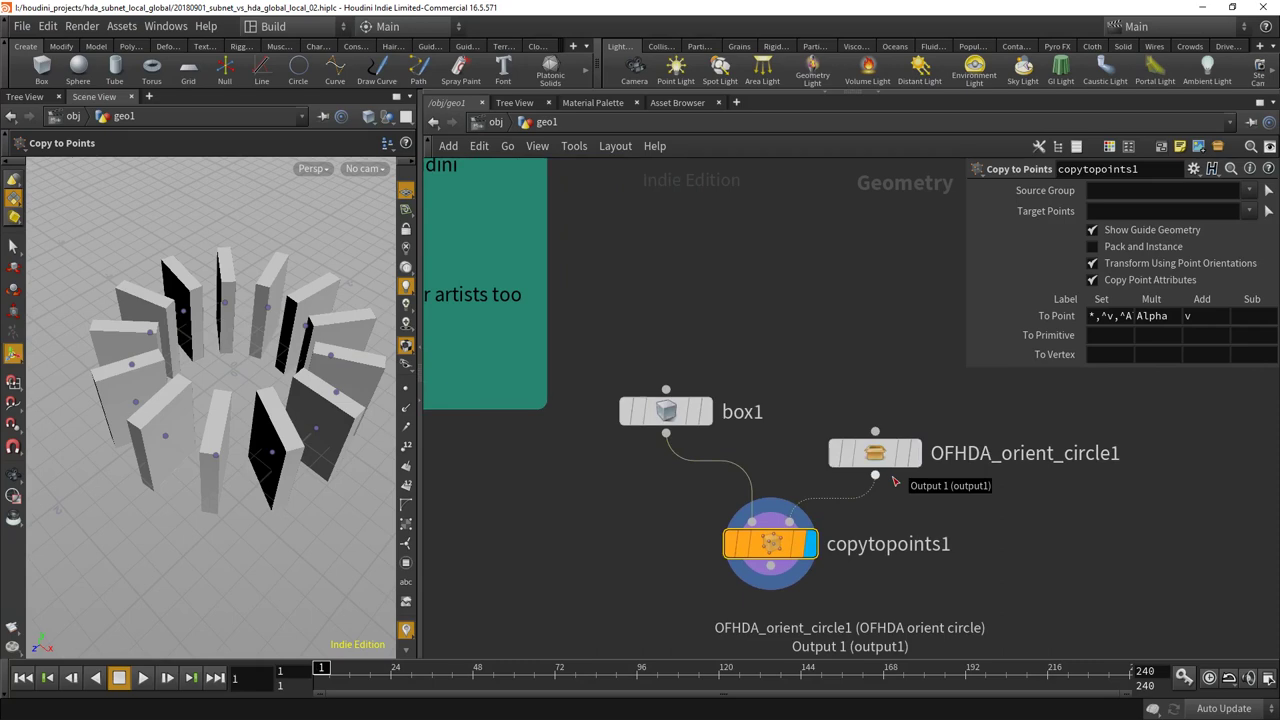
scroll(850, 420, down, 5)
scroll(863, 484, up, 6)
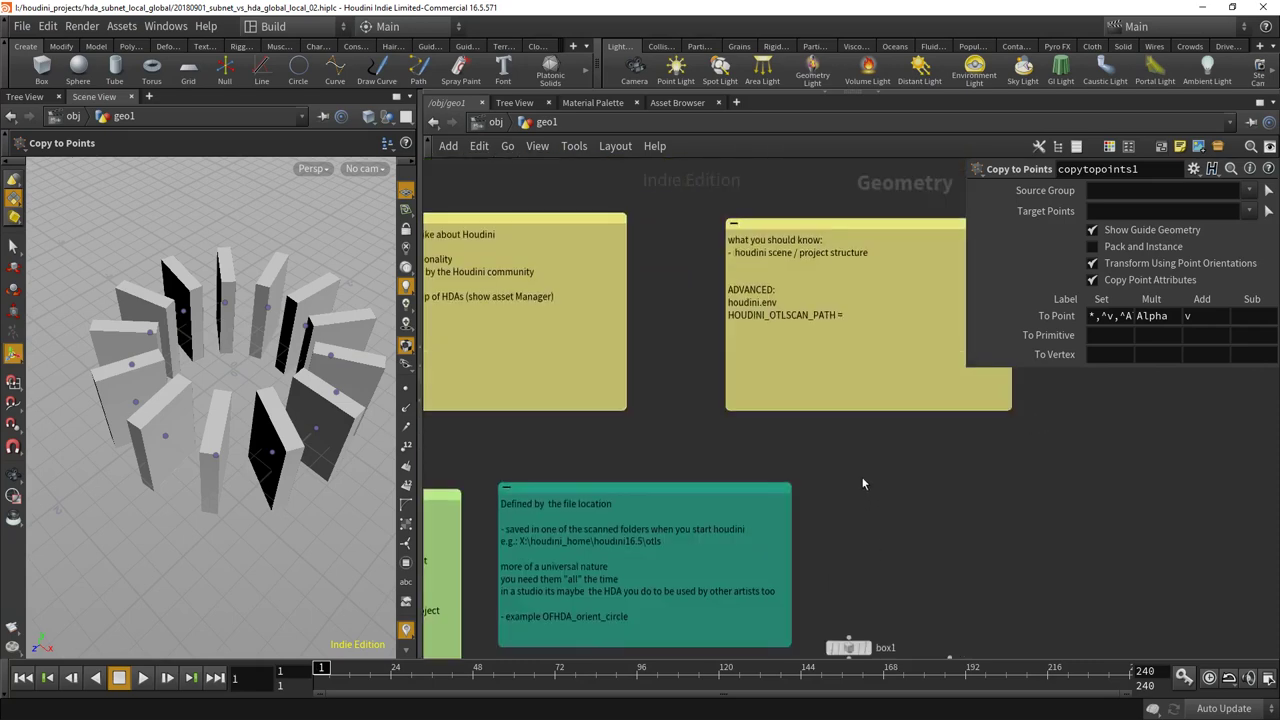
scroll(863, 484, down, 3)
middle_drag(742, 424, 644, 491)
scroll(710, 477, up, 3)
scroll(644, 491, up, 4)
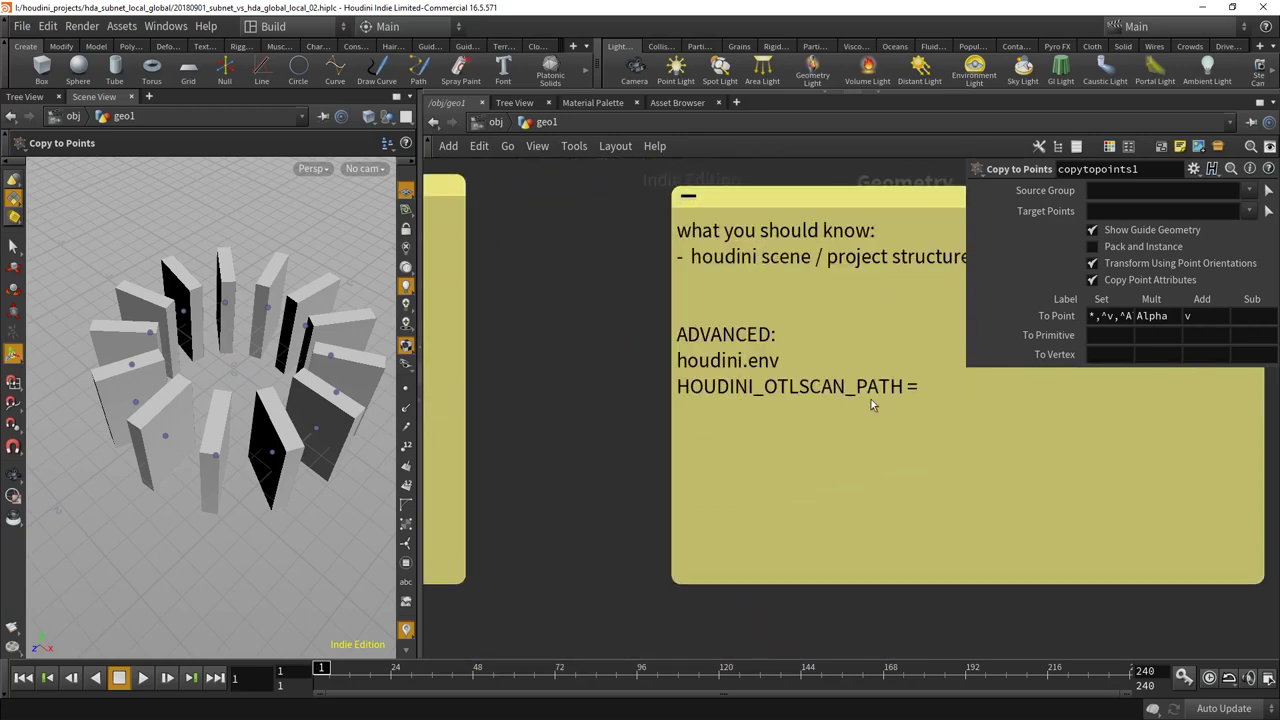
scroll(600, 430, down, 3)
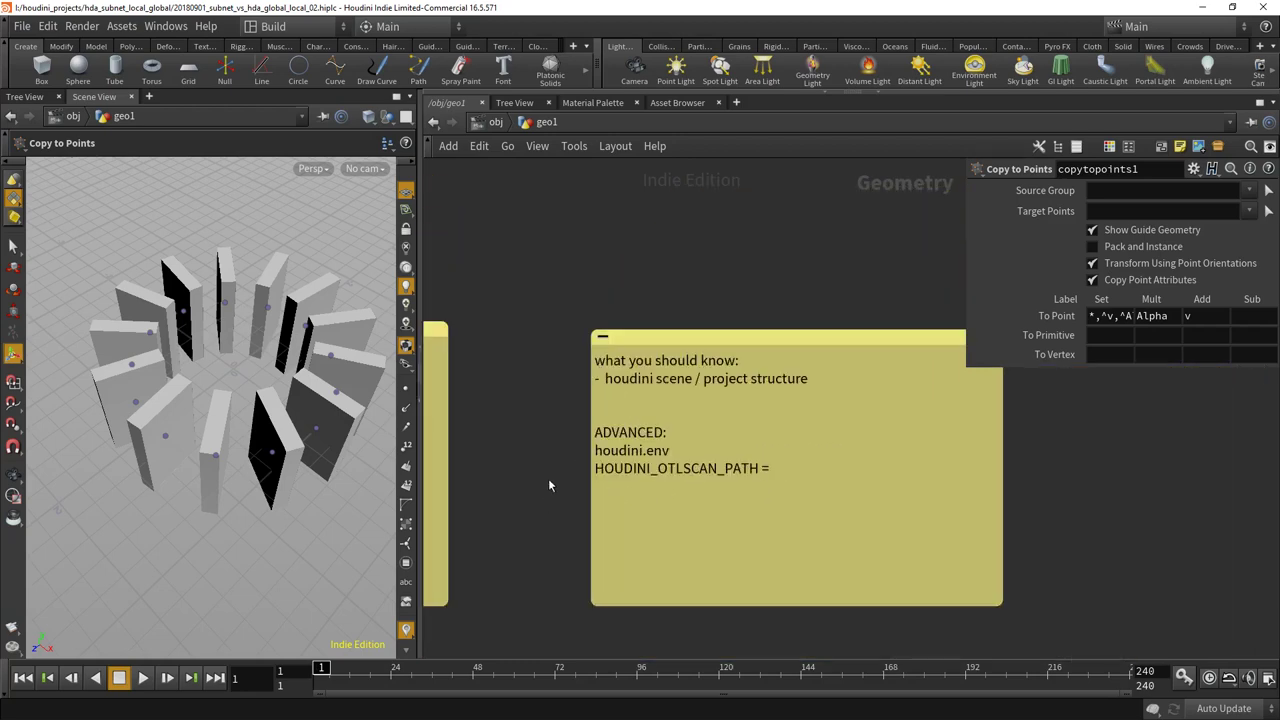
middle_drag(548, 485, 1056, 479)
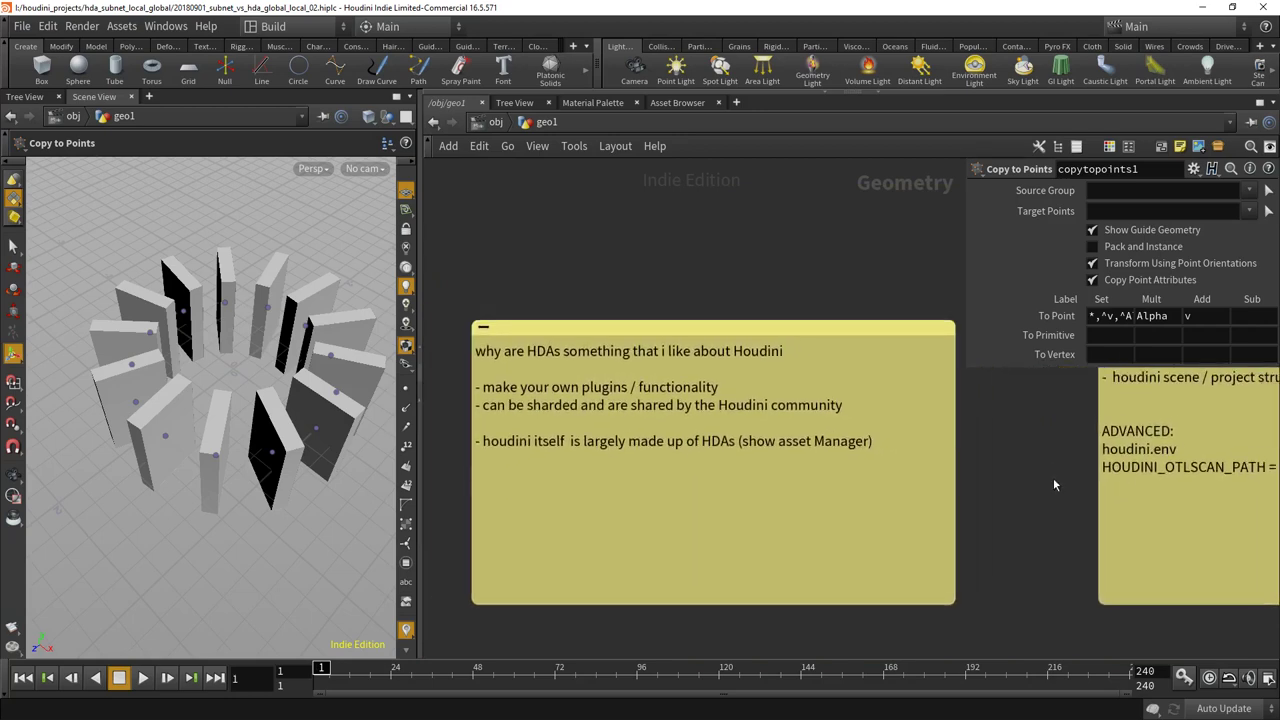